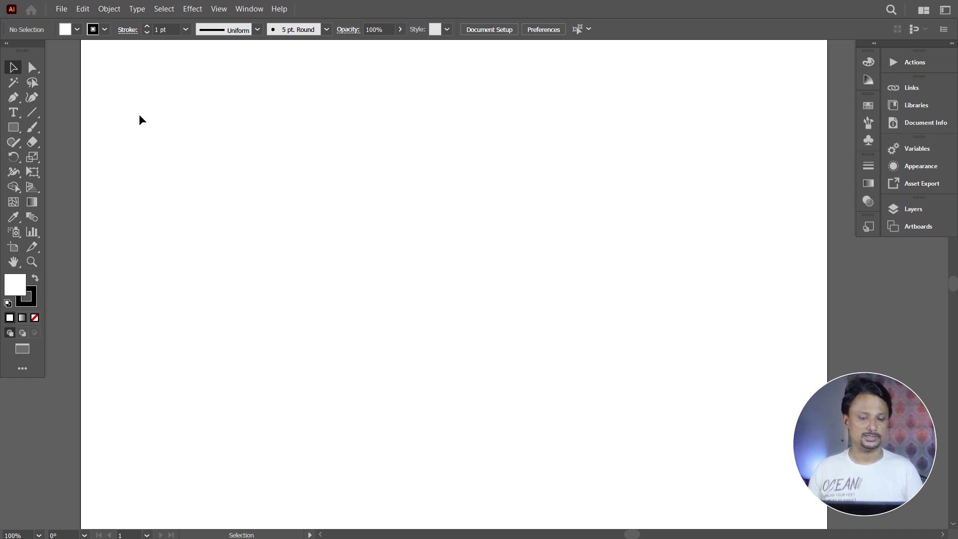
# Draw a long horizontal line across the artboard's top and nudge it slightly down-right
pyautogui.click(30, 117)
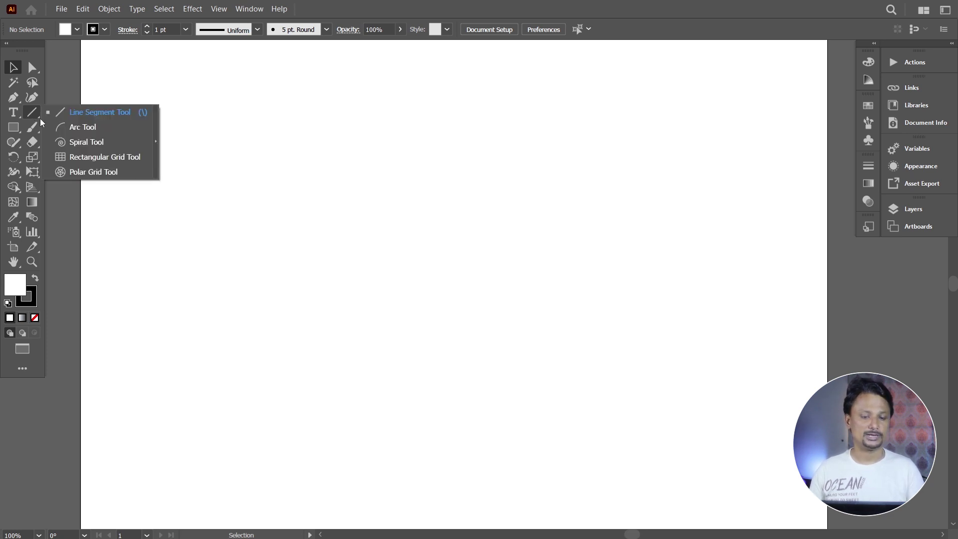
pyautogui.click(76, 115)
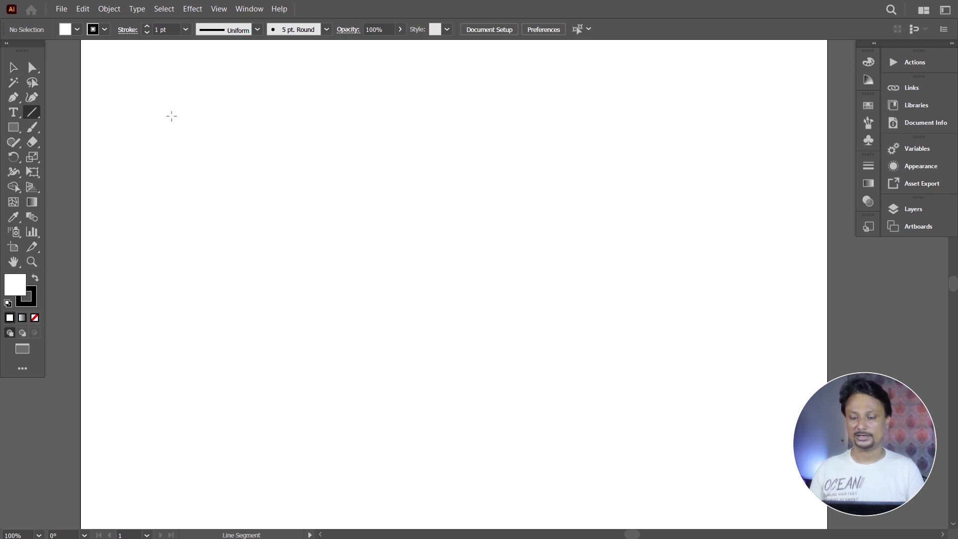
pyautogui.moveTo(172, 116); pyautogui.dragTo(617, 116)
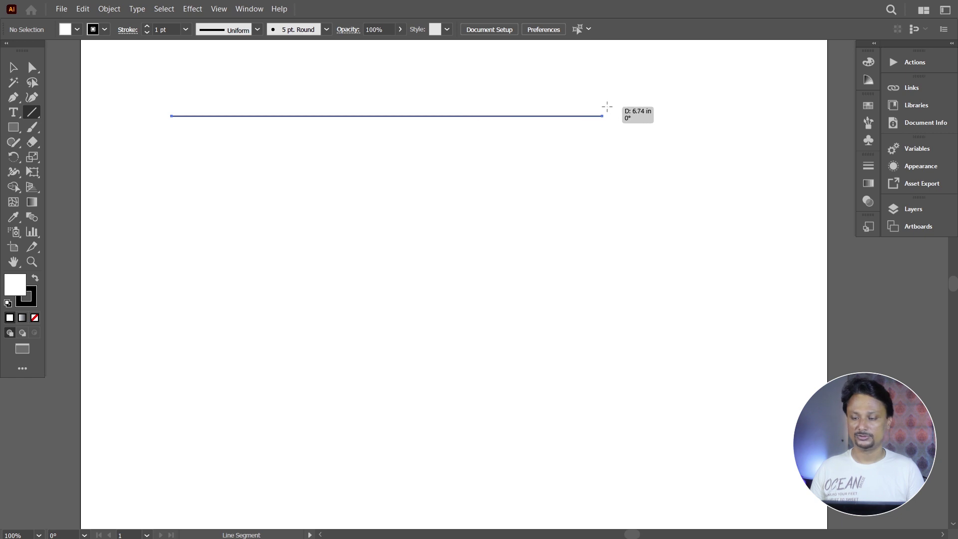
pyautogui.click(17, 70)
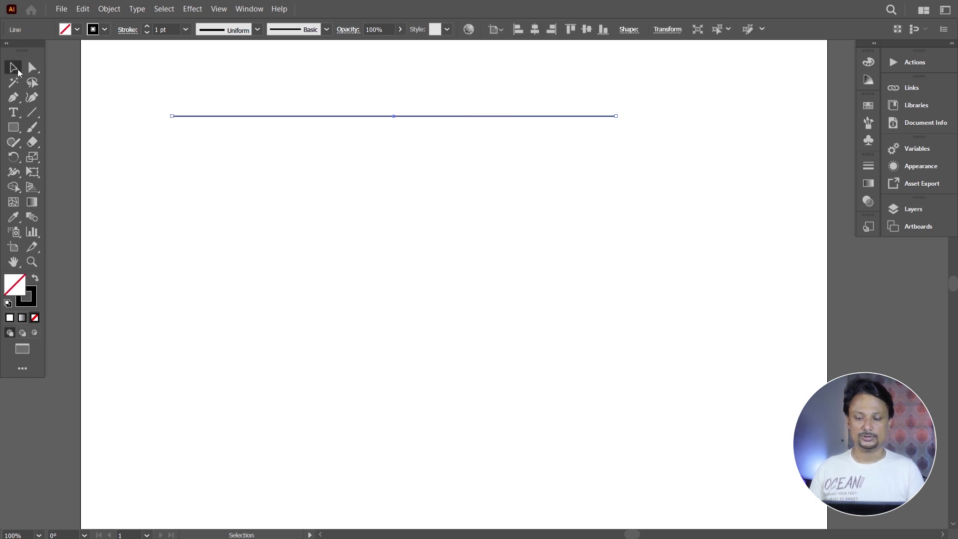
pyautogui.moveTo(284, 116); pyautogui.dragTo(289, 128)
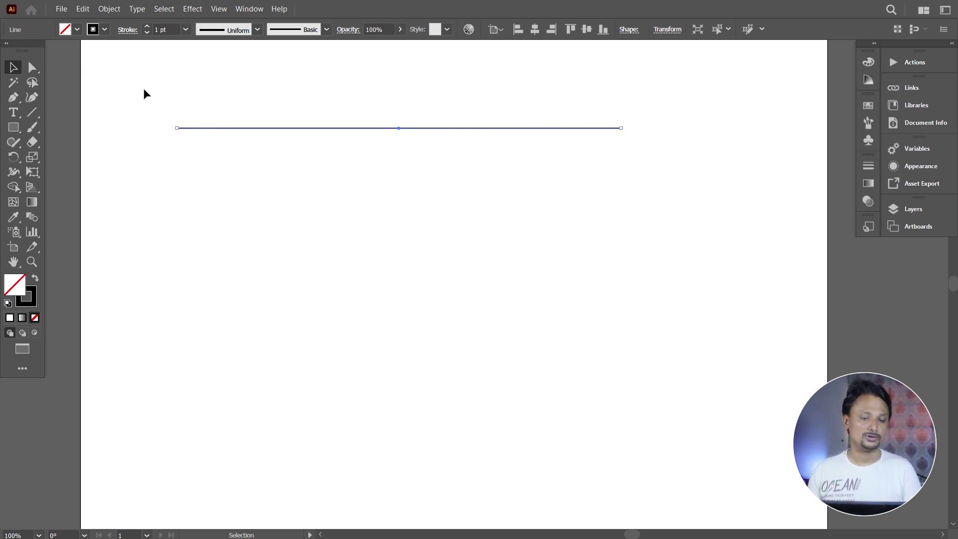
# Drag the line's right end anchor down so the line slopes downward to the right
pyautogui.click(32, 69)
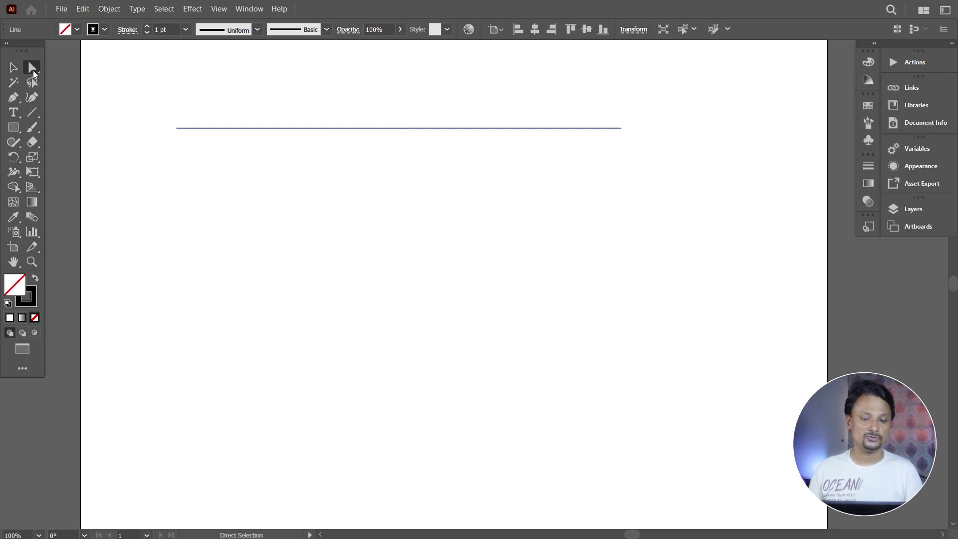
pyautogui.click(621, 129)
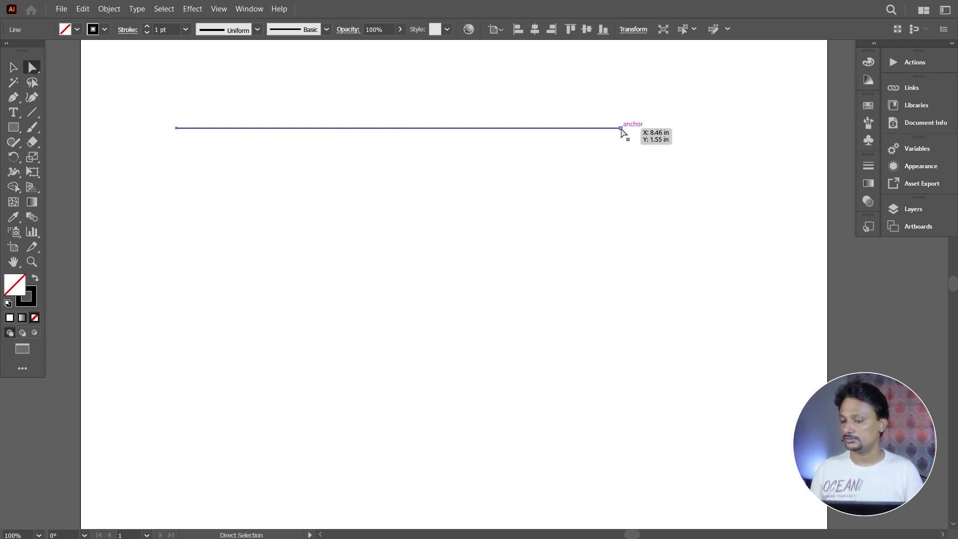
pyautogui.moveTo(622, 130); pyautogui.dragTo(581, 245)
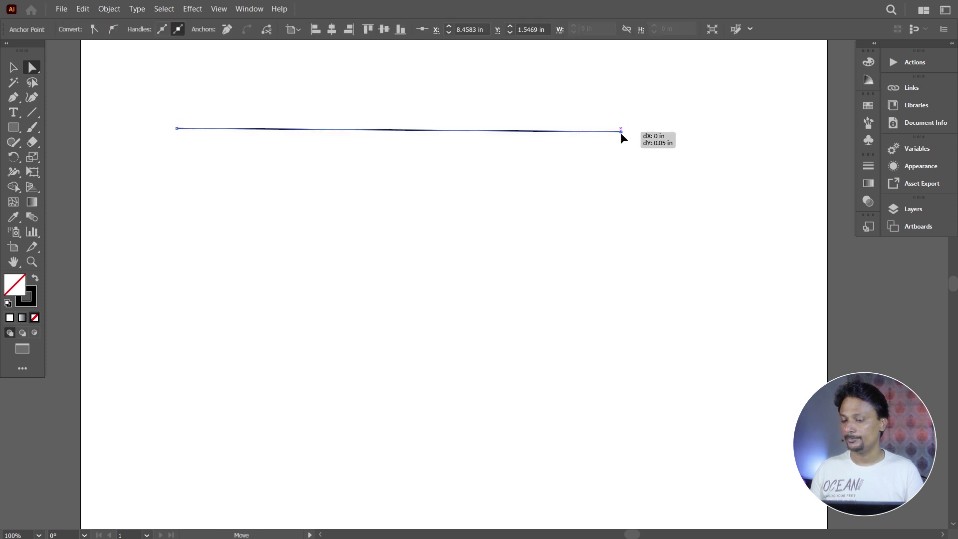
pyautogui.moveTo(581, 248)
pyautogui.mouseDown()
pyautogui.moveTo(422, 299)
pyautogui.moveTo(560, 81)
pyautogui.moveTo(557, 186)
pyautogui.mouseUp()
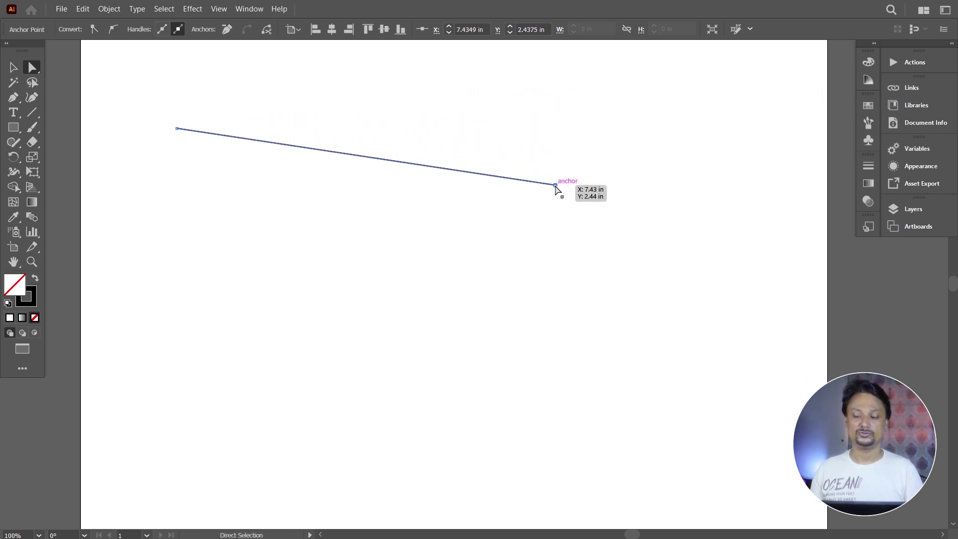
# Move the tilted line up and to the right
pyautogui.click(13, 67)
pyautogui.click(196, 130)
pyautogui.moveTo(220, 135)
pyautogui.mouseDown()
pyautogui.moveTo(276, 115)
pyautogui.moveTo(254, 115)
pyautogui.mouseUp()
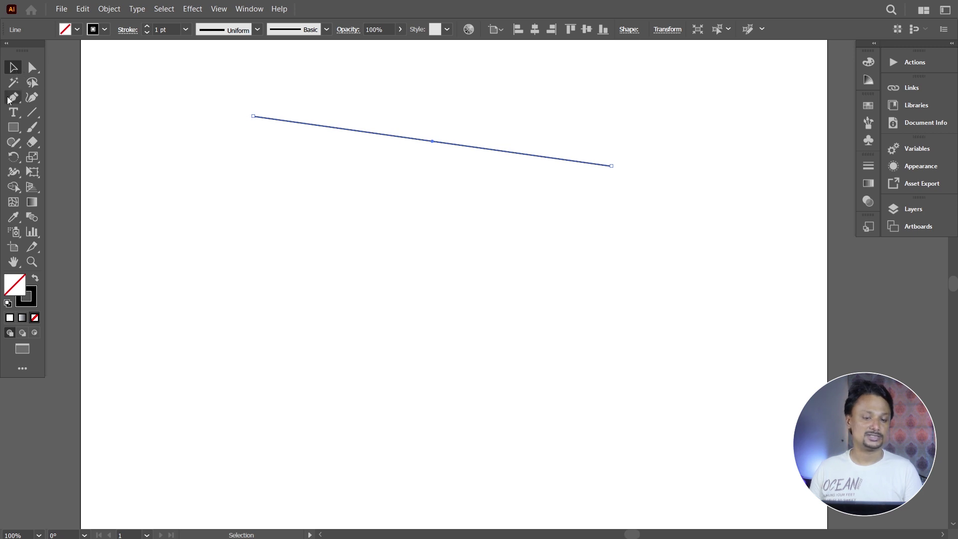
# Draw a square about 2.59 in below the line and shift it slightly right
pyautogui.click(14, 130)
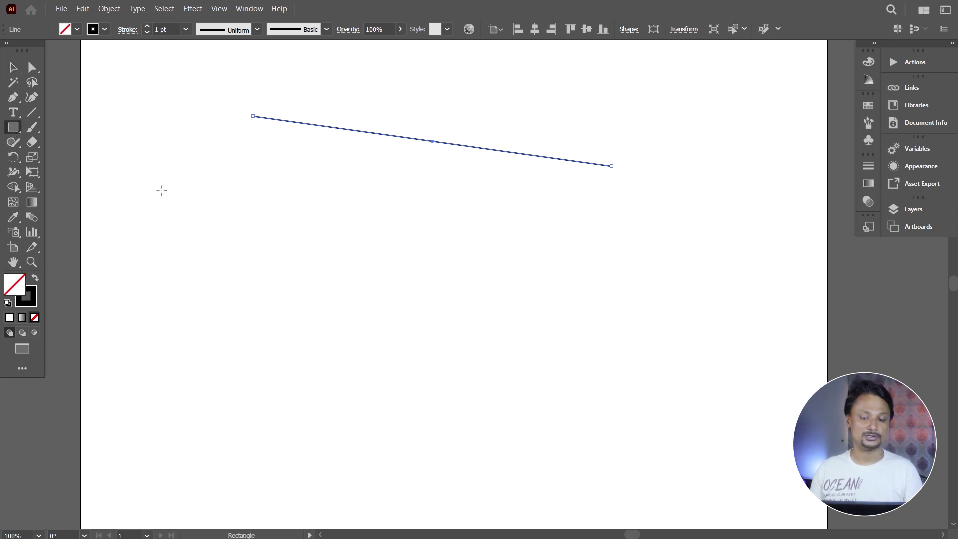
pyautogui.moveTo(159, 183); pyautogui.dragTo(268, 333)
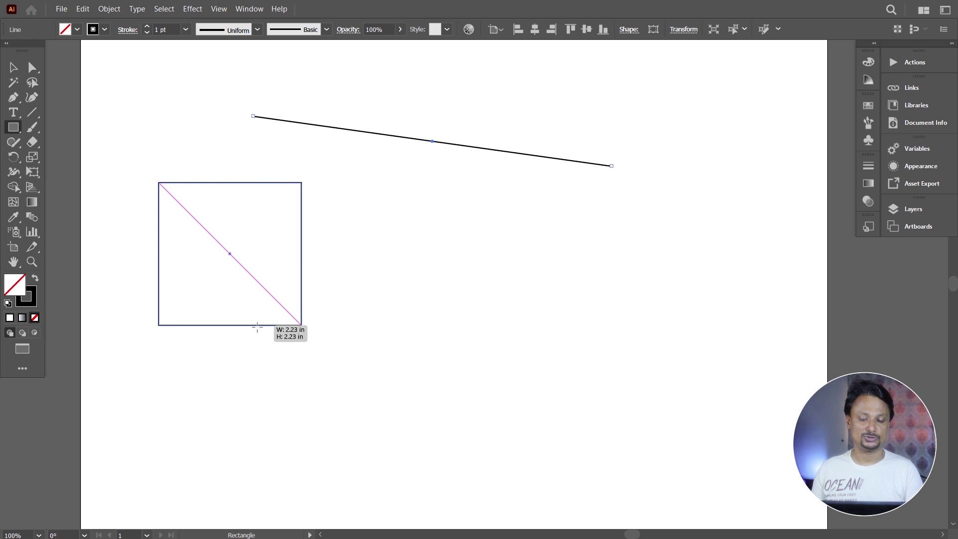
pyautogui.moveTo(268, 333); pyautogui.dragTo(297, 344)
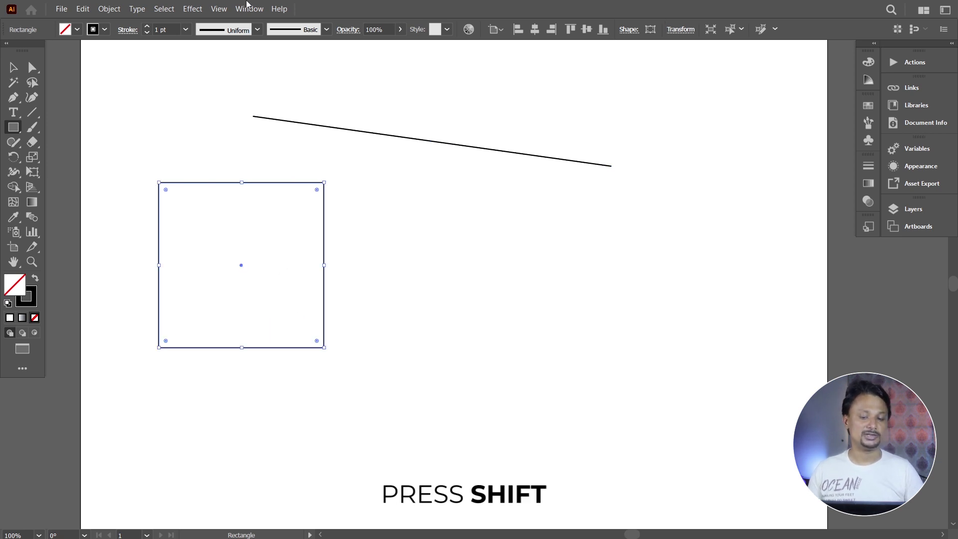
pyautogui.click(13, 67)
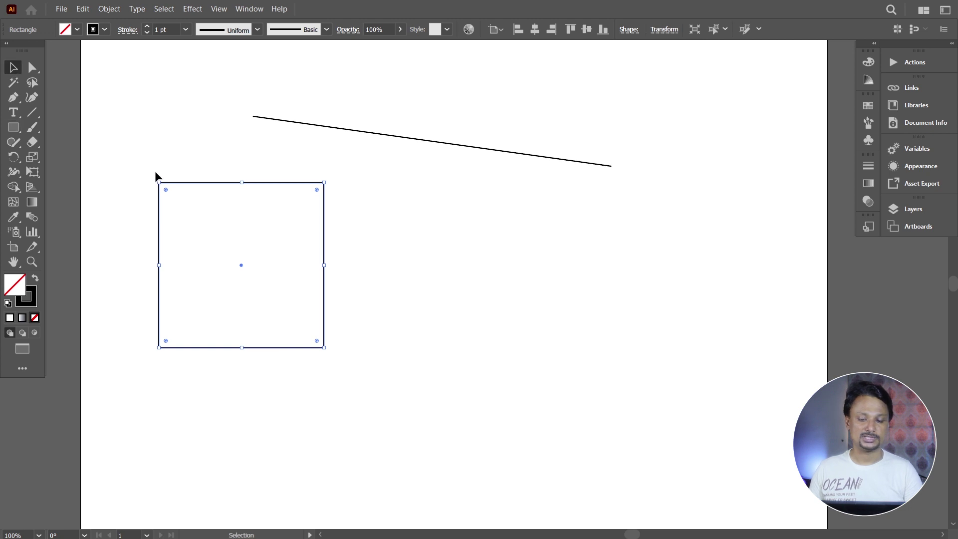
pyautogui.moveTo(184, 185); pyautogui.dragTo(213, 185)
pyautogui.click(196, 155)
pyautogui.click(195, 182)
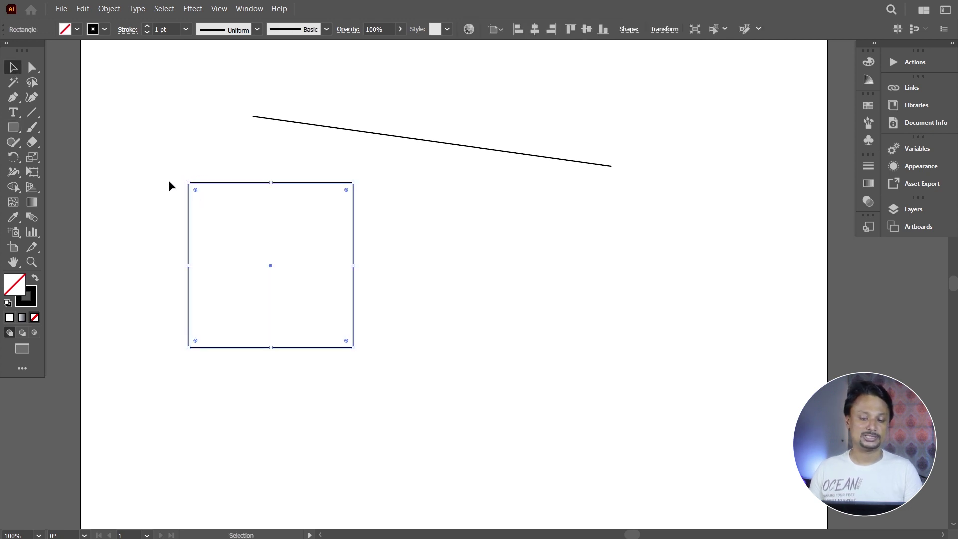
# Drag the square's top-right corner outward and top-left corner down-left into a slanted quadrilateral
pyautogui.click(32, 70)
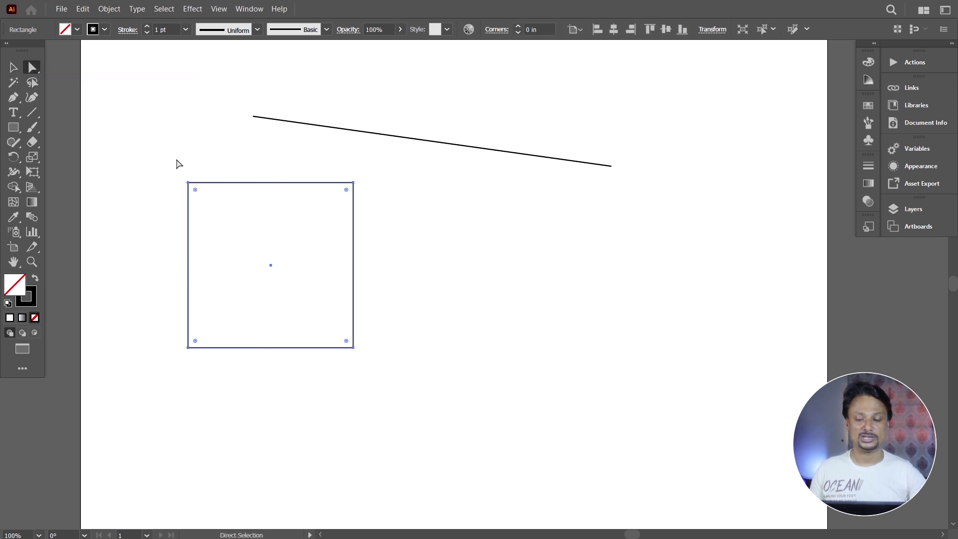
pyautogui.click(187, 183)
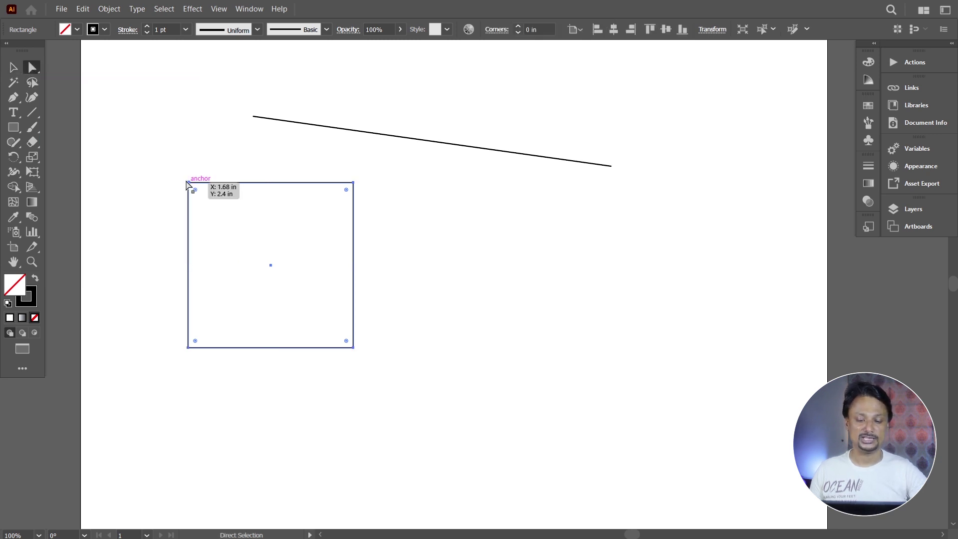
pyautogui.click(354, 184)
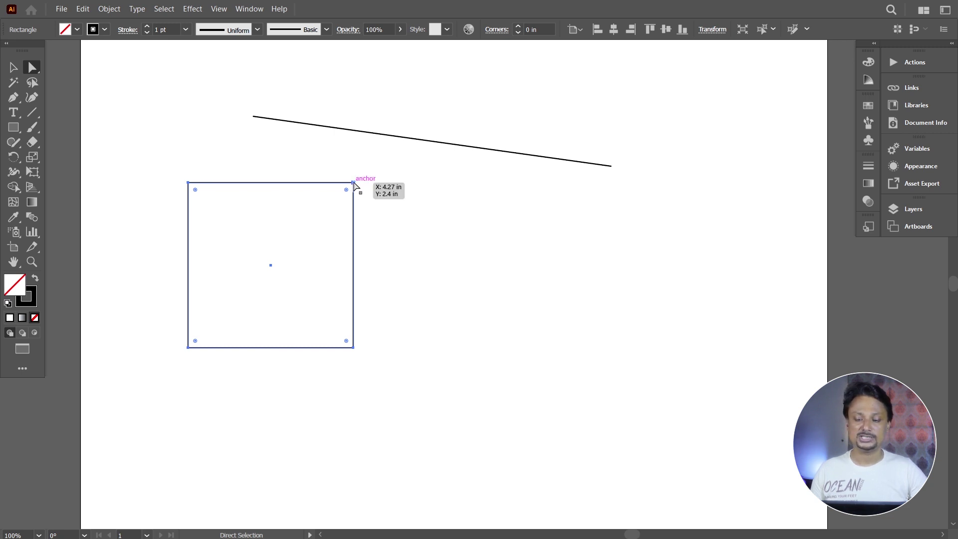
pyautogui.moveTo(353, 183)
pyautogui.mouseDown()
pyautogui.moveTo(290, 225)
pyautogui.moveTo(440, 234)
pyautogui.moveTo(451, 176)
pyautogui.mouseUp()
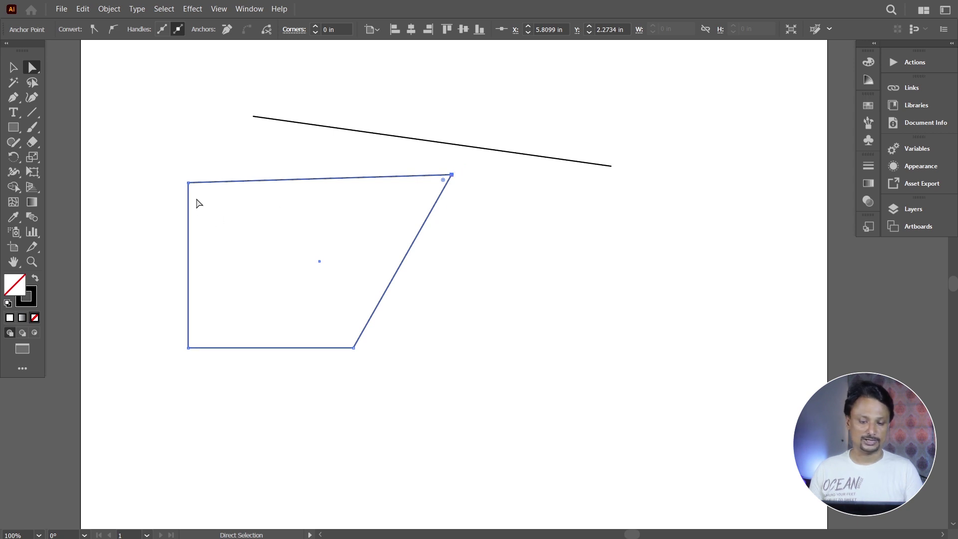
pyautogui.moveTo(188, 182); pyautogui.dragTo(136, 258)
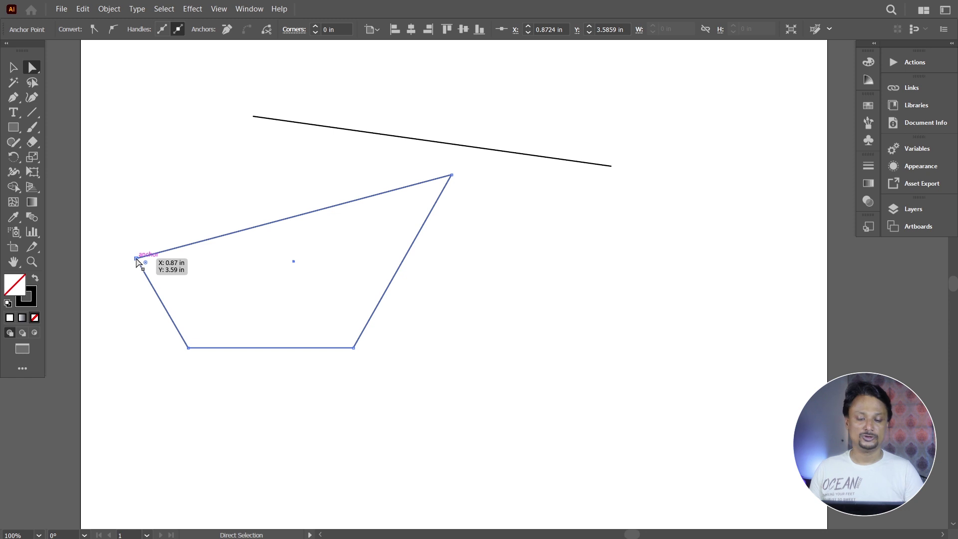
pyautogui.moveTo(136, 259); pyautogui.dragTo(137, 259)
pyautogui.click(13, 67)
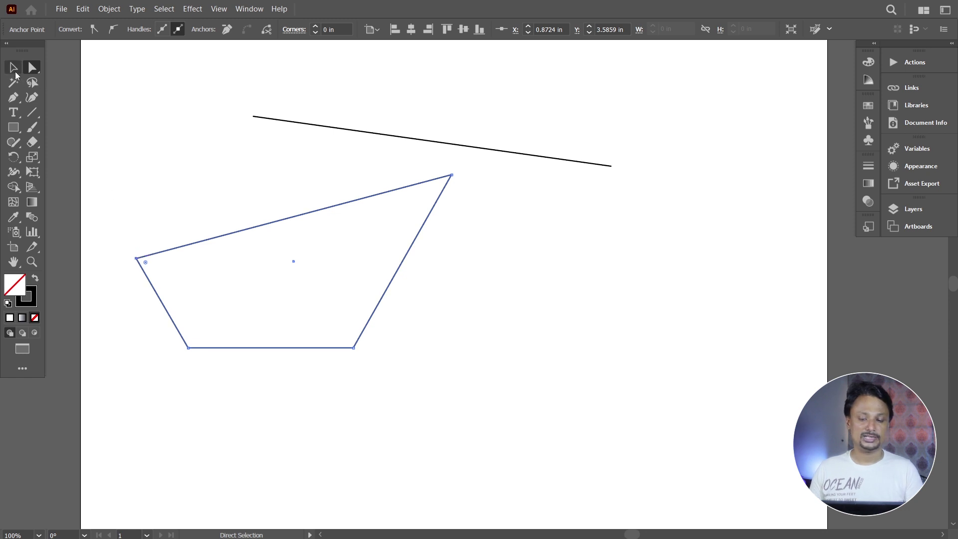
pyautogui.click(274, 166)
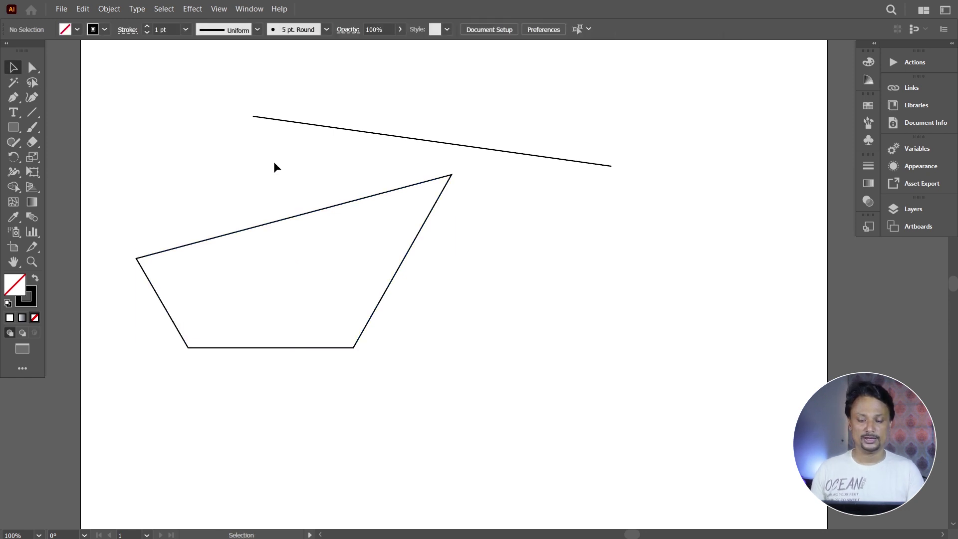
# Undo the corner moves, then drag both top corners together into a wide parallelogram
pyautogui.hotkey('ctrl', 'z')
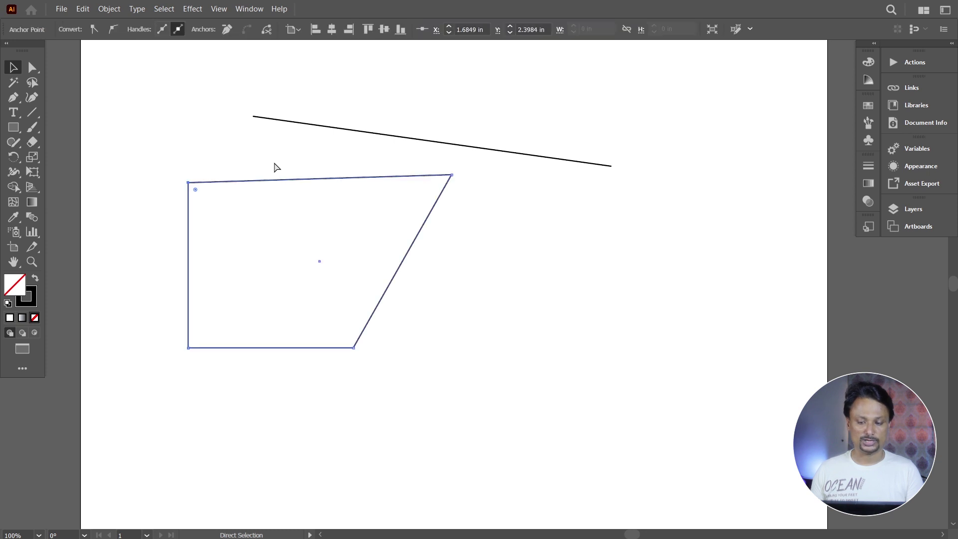
pyautogui.hotkey('ctrl', 'z')
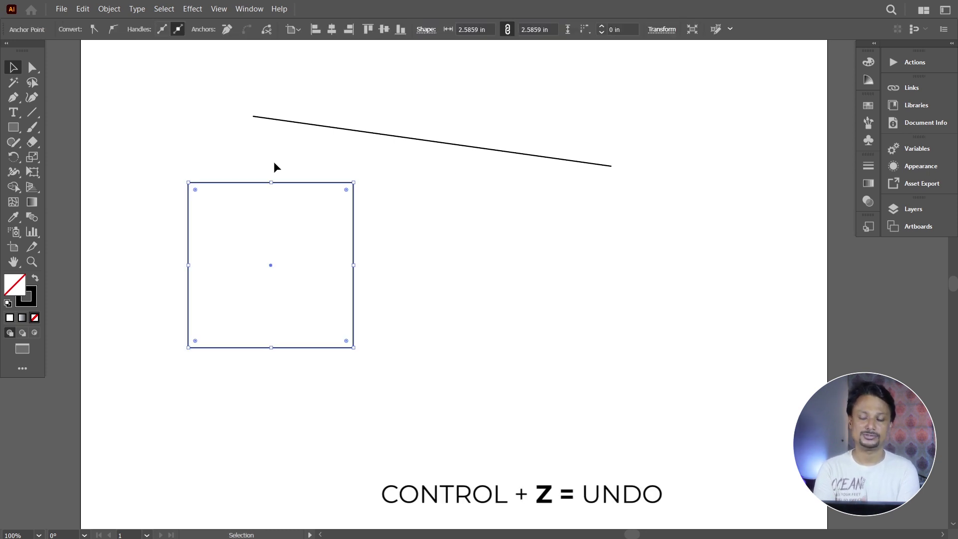
pyautogui.click(34, 73)
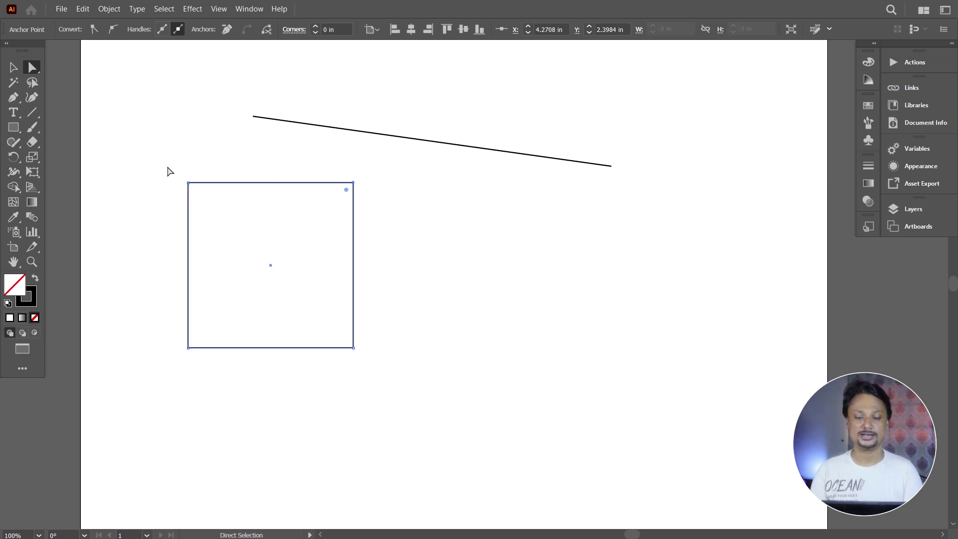
pyautogui.moveTo(167, 166); pyautogui.dragTo(361, 197)
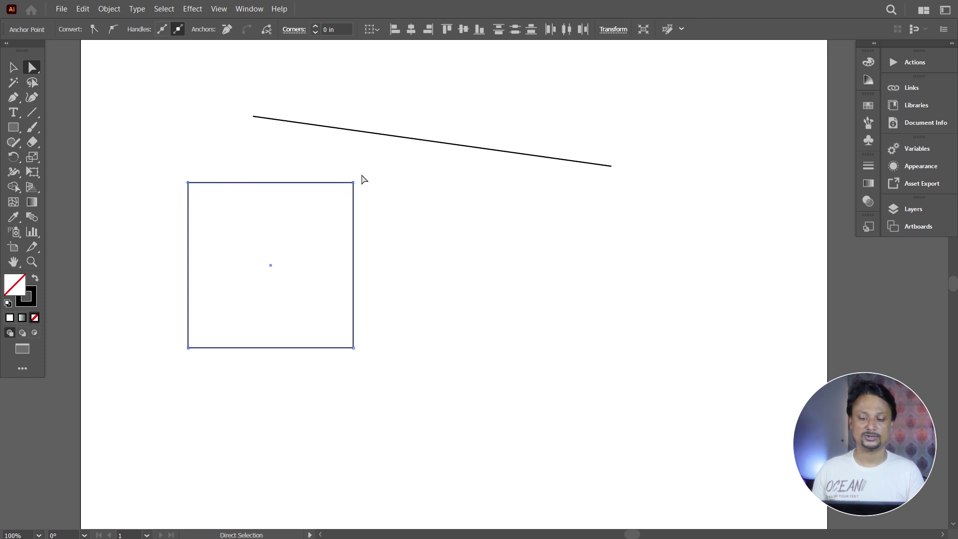
pyautogui.click(363, 179)
pyautogui.click(189, 183)
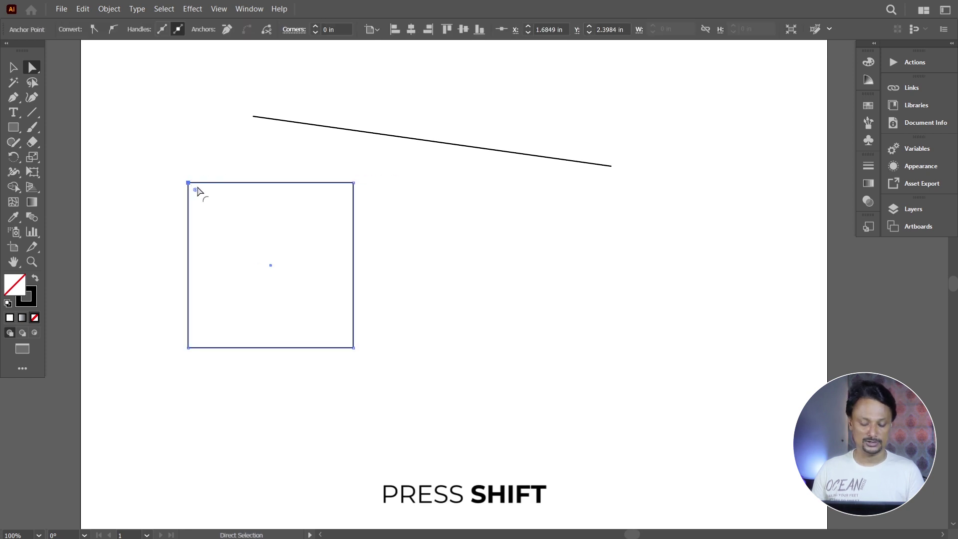
pyautogui.press('shift')
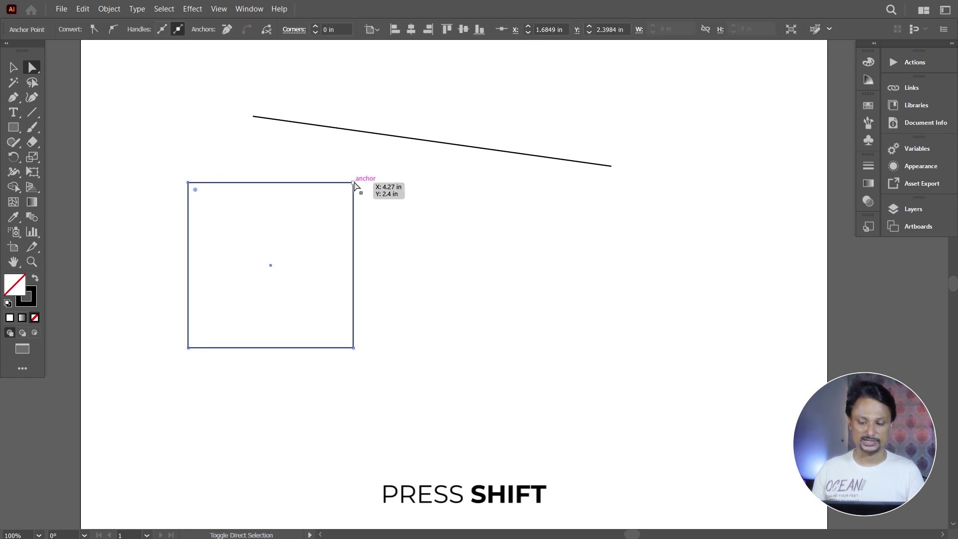
pyautogui.keyDown('shift'); pyautogui.click(353, 183); pyautogui.keyUp('shift')
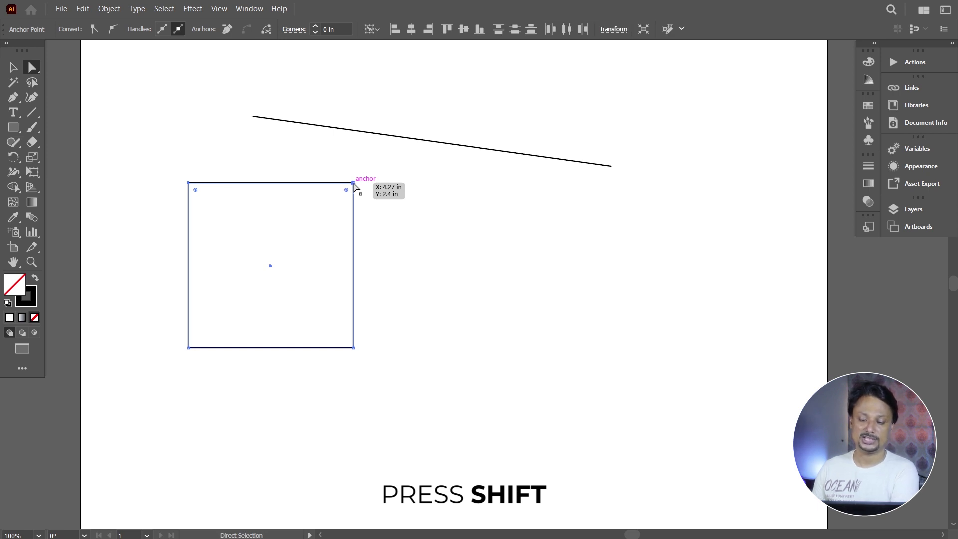
pyautogui.moveTo(355, 185); pyautogui.dragTo(409, 295)
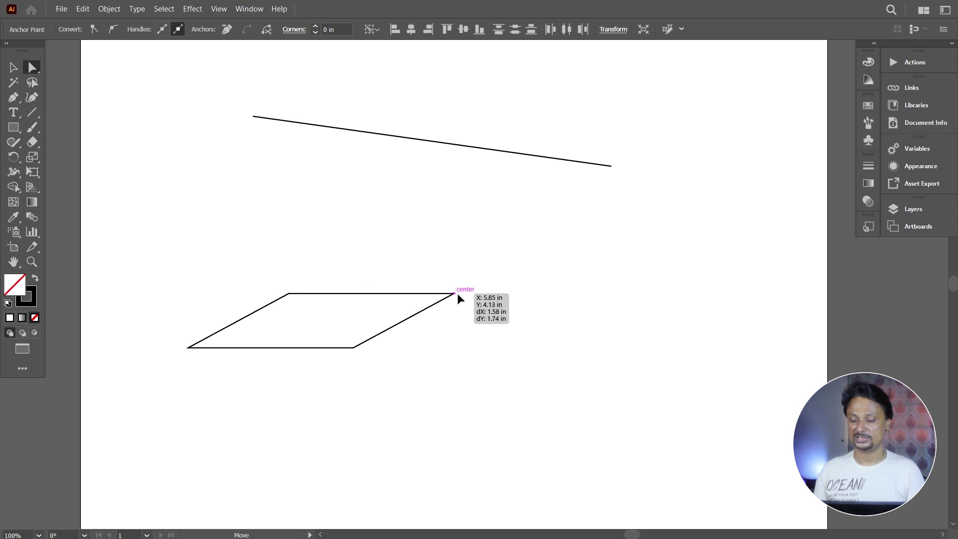
pyautogui.moveTo(409, 296); pyautogui.dragTo(495, 281)
# Move the parallelogram up to sit just beneath the slanted line
pyautogui.click(13, 66)
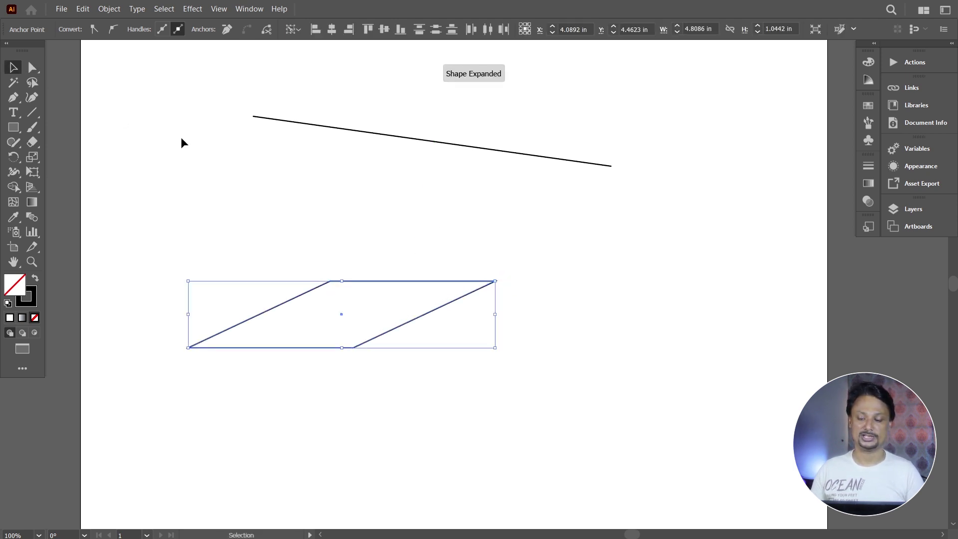
pyautogui.click(244, 149)
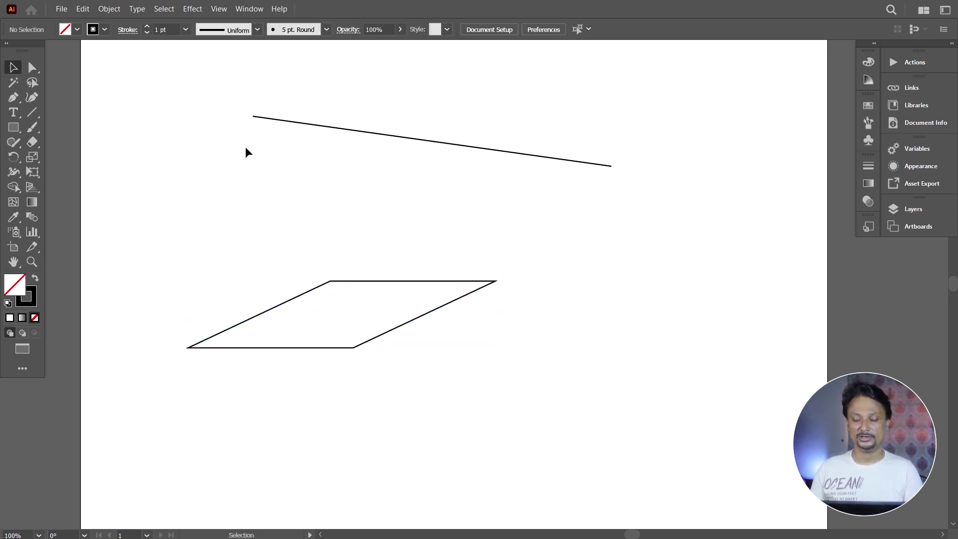
pyautogui.click(391, 282)
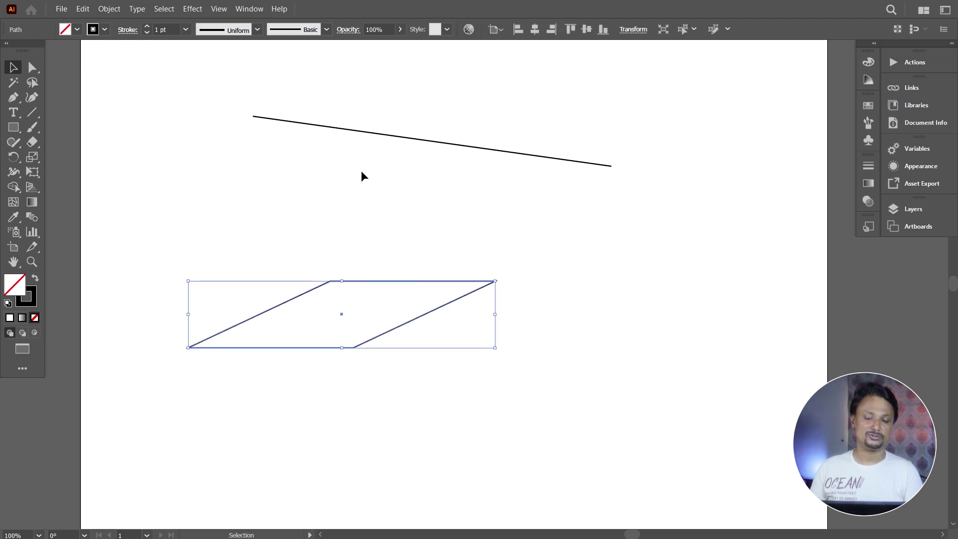
pyautogui.click(258, 263)
pyautogui.moveTo(281, 301); pyautogui.dragTo(274, 162)
pyautogui.moveTo(361, 208); pyautogui.dragTo(361, 243)
pyautogui.moveTo(497, 280); pyautogui.dragTo(501, 229)
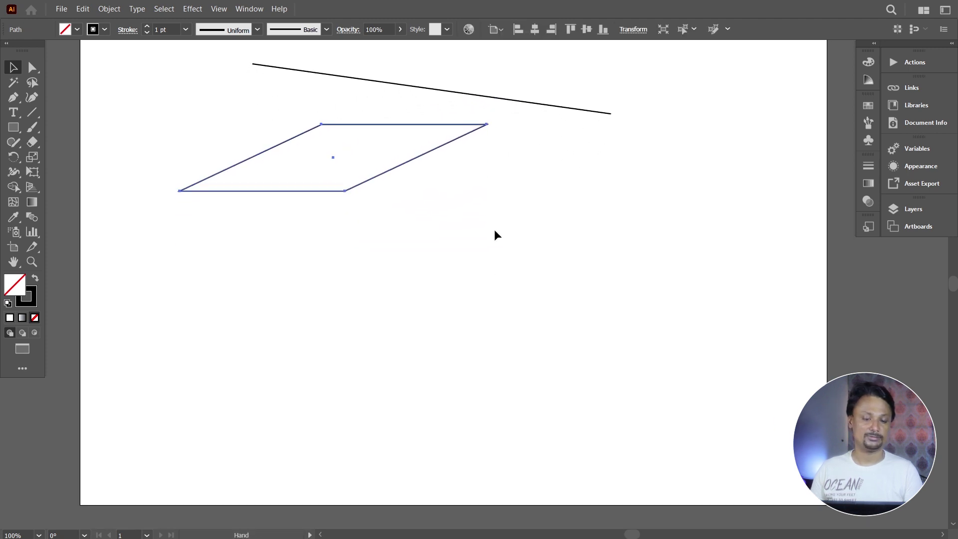
pyautogui.click(19, 128)
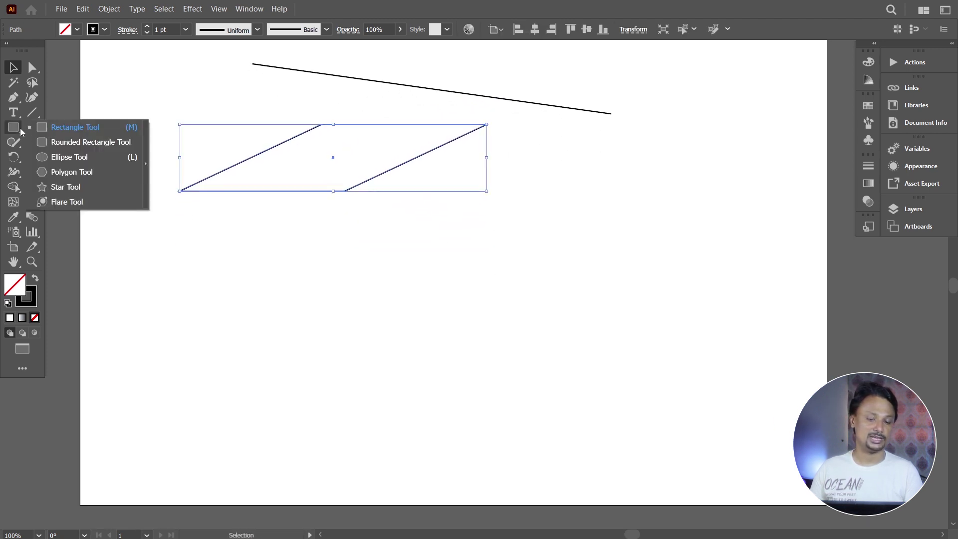
# Draw a tall ellipse below the parallelogram and adjust its top anchor's curve handle
pyautogui.click(53, 157)
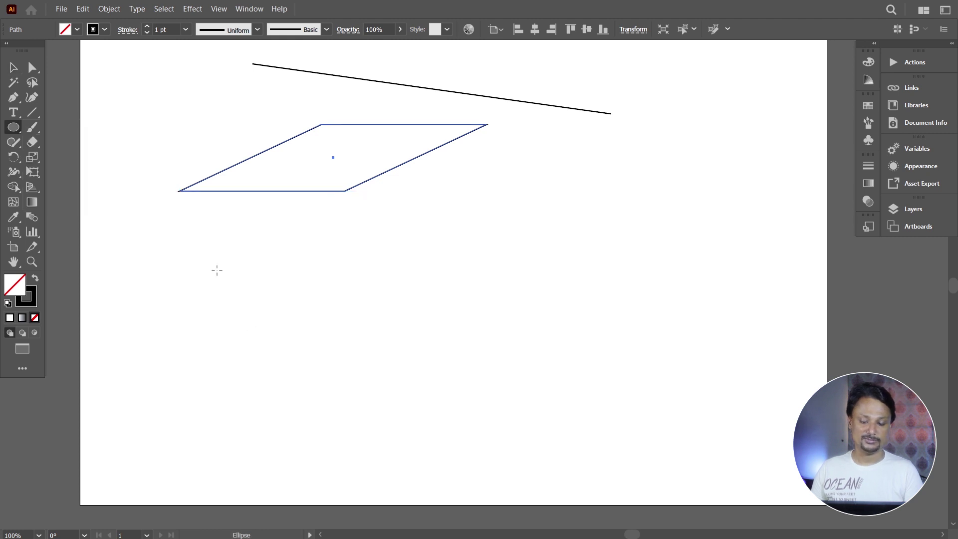
pyautogui.moveTo(207, 268); pyautogui.dragTo(325, 444)
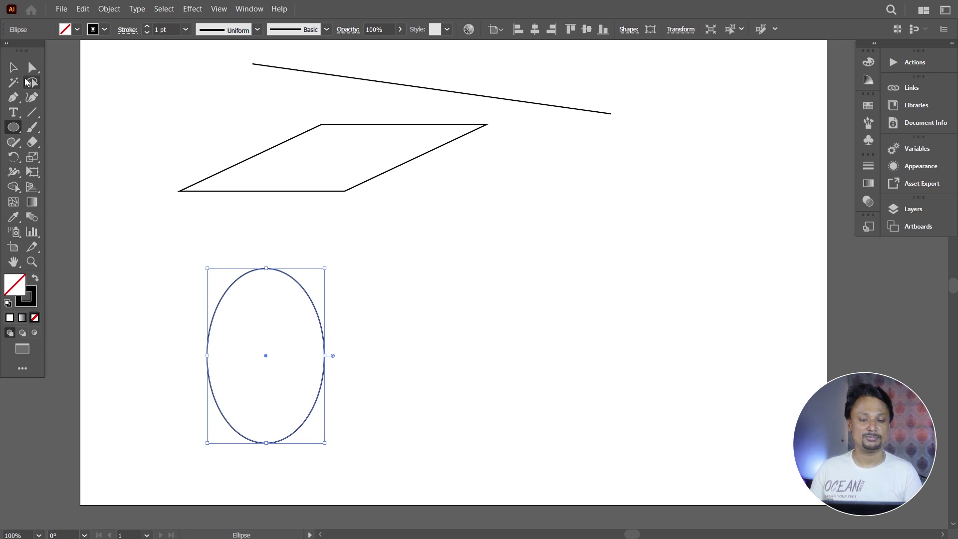
pyautogui.click(34, 72)
pyautogui.click(292, 266)
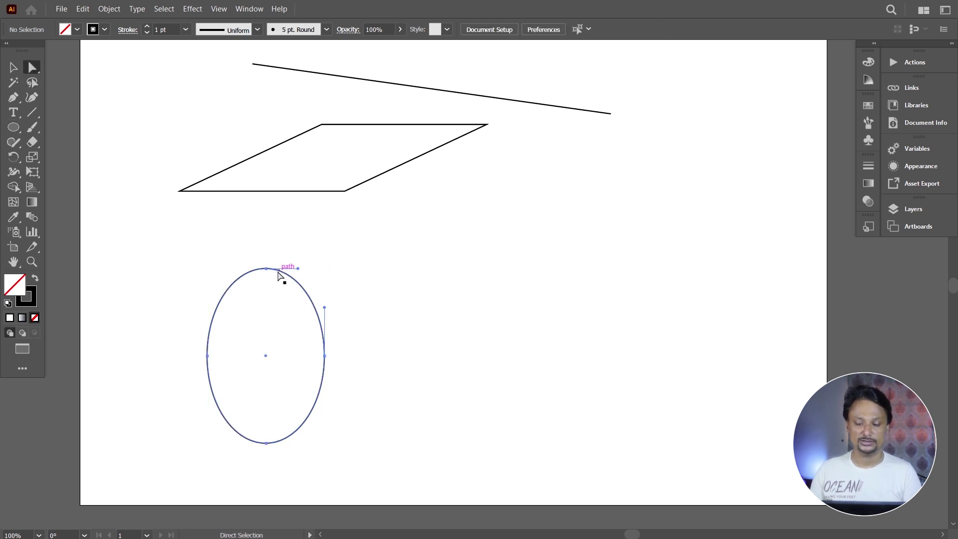
pyautogui.click(267, 269)
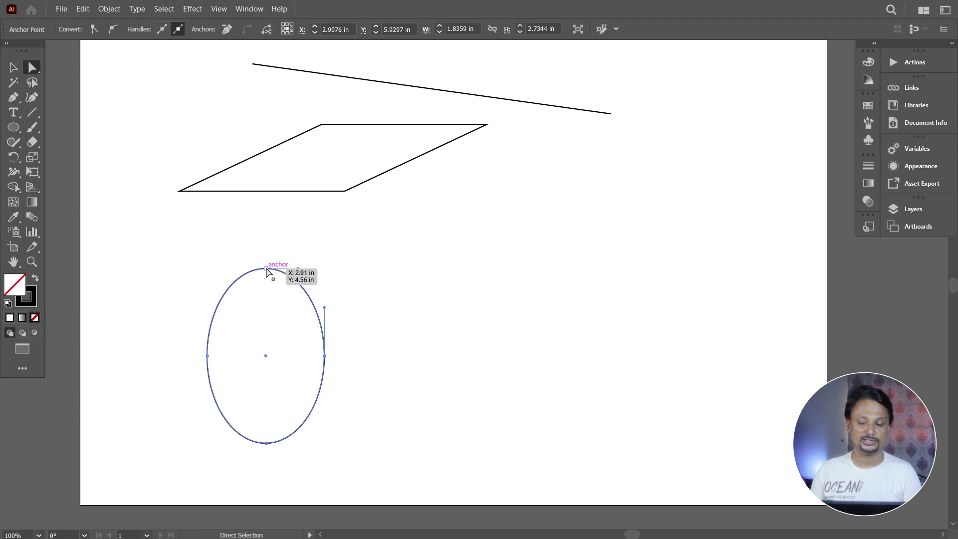
pyautogui.click(266, 269)
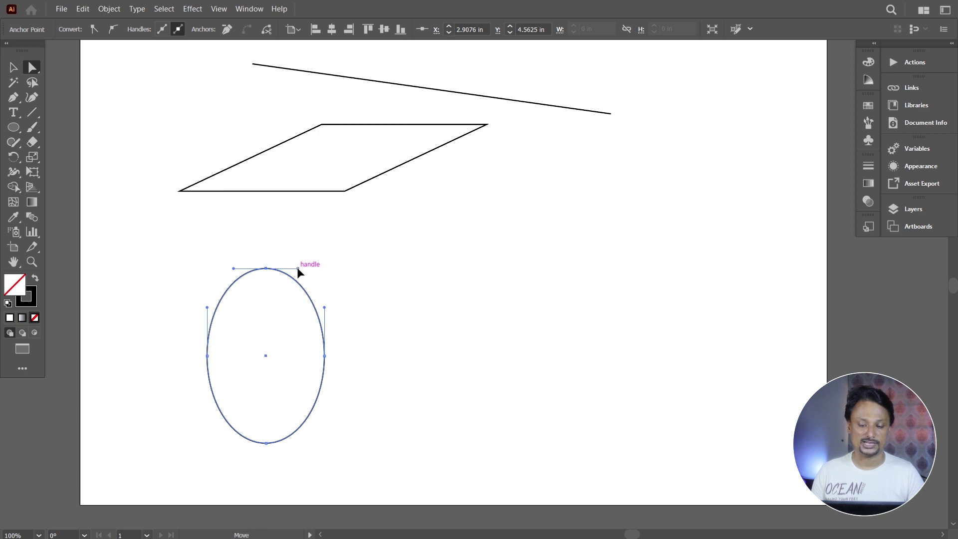
pyautogui.moveTo(298, 269)
pyautogui.mouseDown()
pyautogui.moveTo(308, 253)
pyautogui.moveTo(409, 254)
pyautogui.moveTo(418, 202)
pyautogui.moveTo(365, 224)
pyautogui.mouseUp()
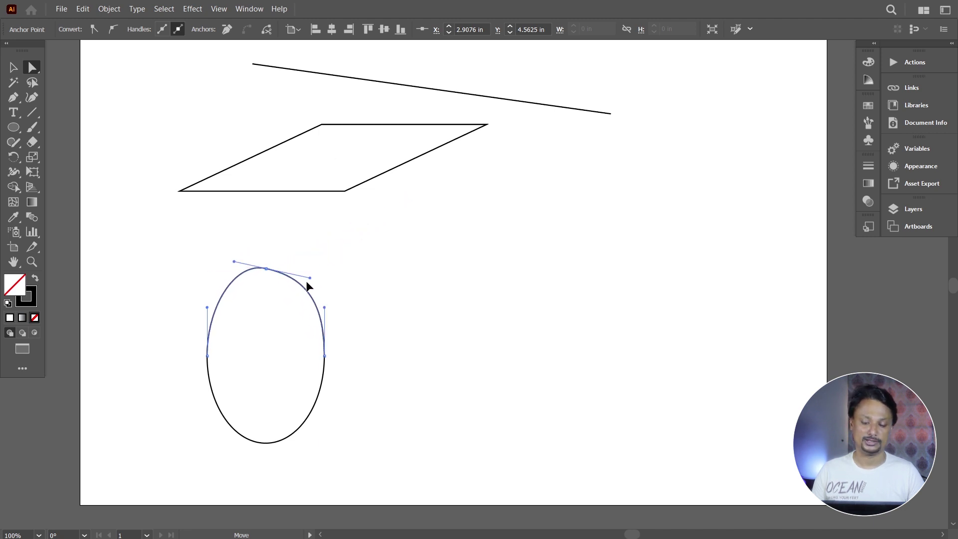
pyautogui.moveTo(327, 258); pyautogui.dragTo(298, 279)
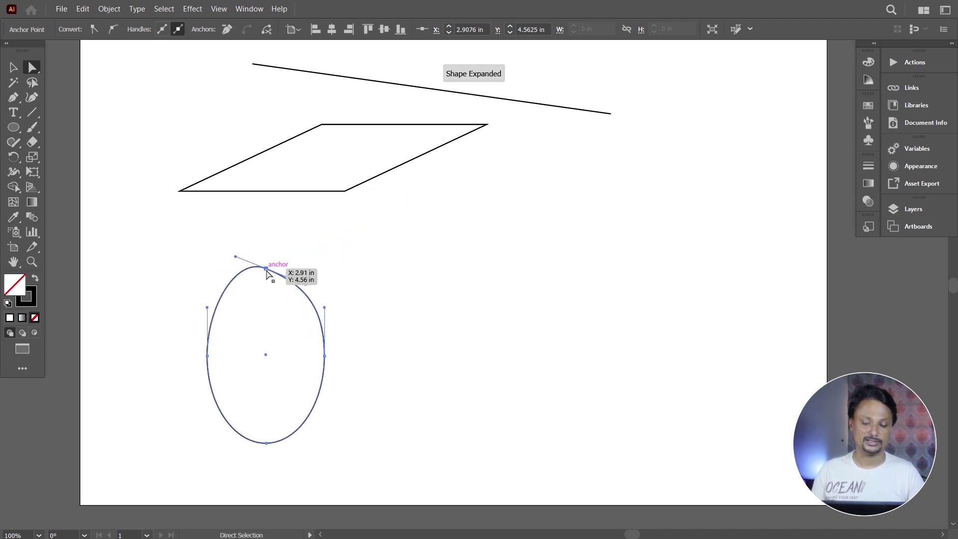
# Pull the ellipse's top anchor down into a notch, push its right side out, and move it up
pyautogui.moveTo(267, 270); pyautogui.dragTo(262, 371)
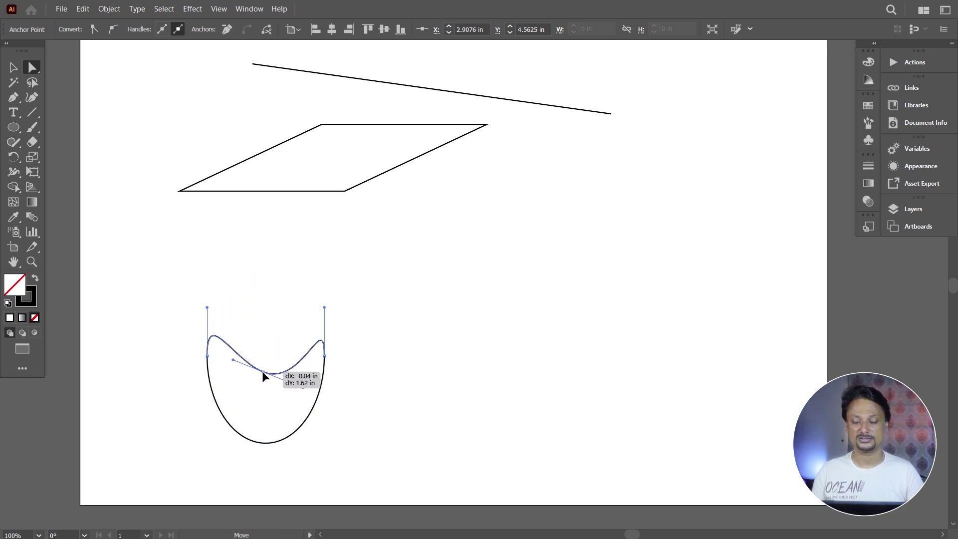
pyautogui.moveTo(326, 356); pyautogui.dragTo(382, 363)
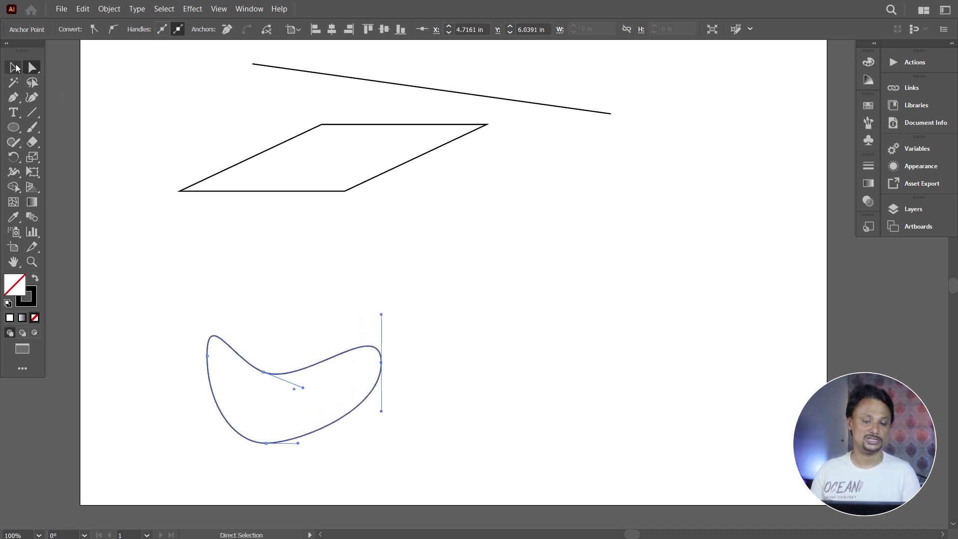
pyautogui.click(14, 67)
pyautogui.click(358, 239)
pyautogui.moveTo(294, 367); pyautogui.dragTo(283, 302)
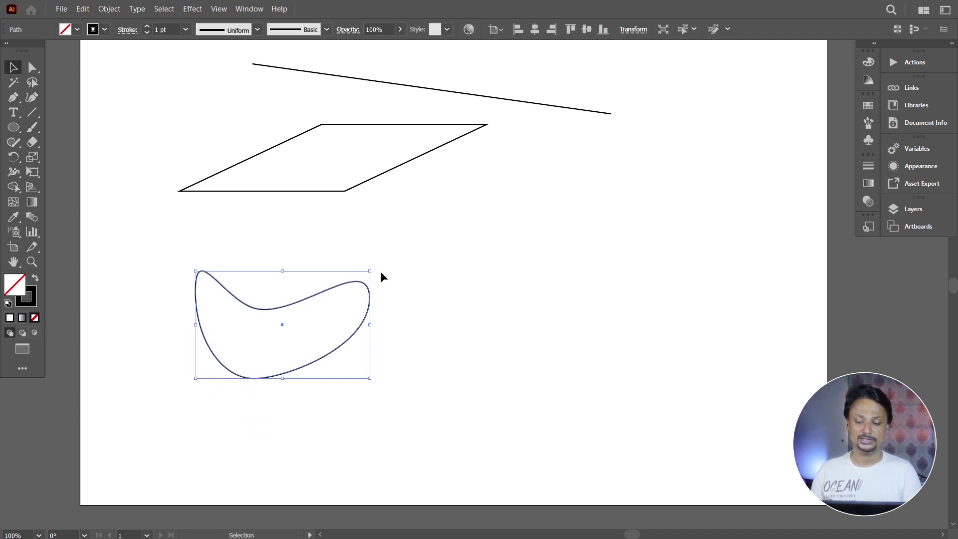
# Rotate the bean shape about 45 degrees clockwise and move it left into a crescent
pyautogui.moveTo(375, 263); pyautogui.dragTo(399, 352)
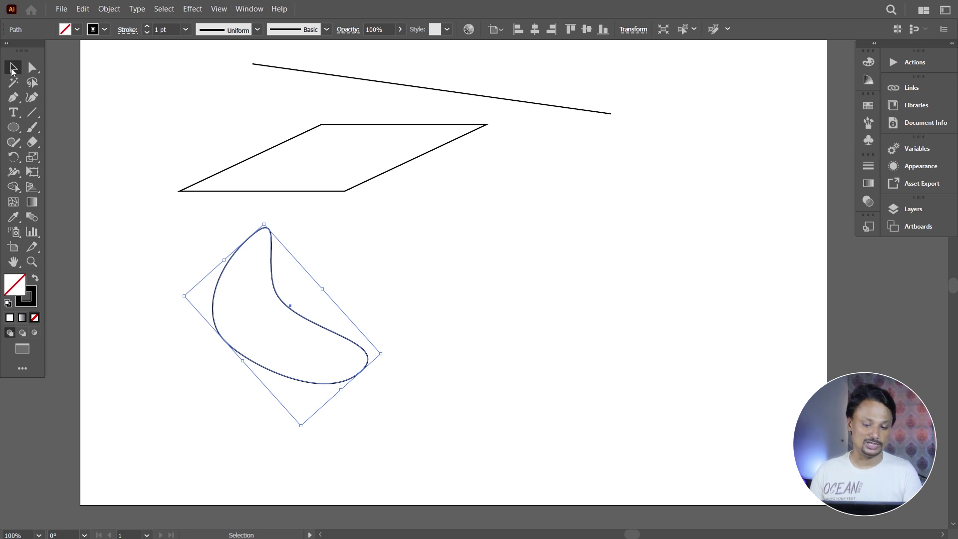
pyautogui.click(368, 254)
pyautogui.moveTo(301, 320); pyautogui.dragTo(247, 329)
pyautogui.click(368, 287)
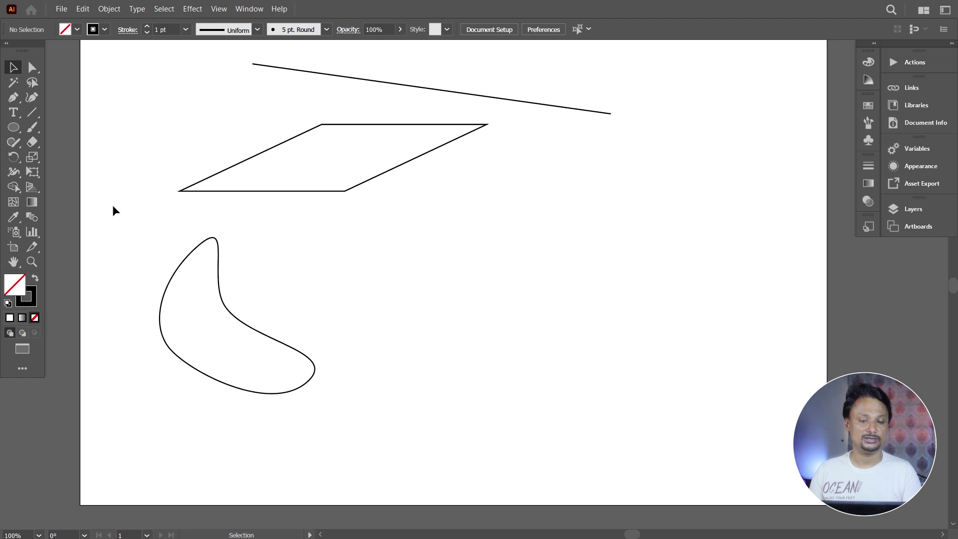
pyautogui.moveTo(13, 126); pyautogui.dragTo(55, 156)
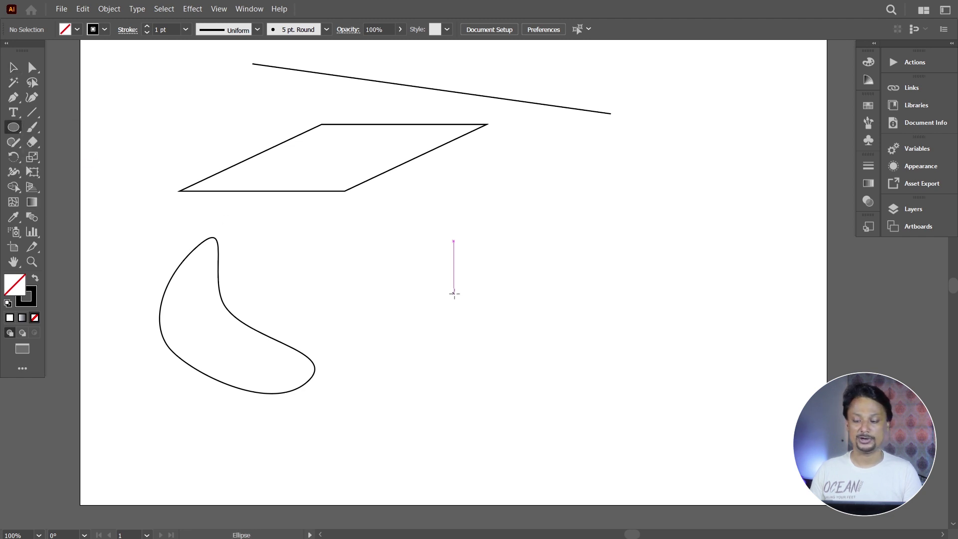
# Draw a circle about 3 inches across right of the crescent and delete its top anchor
pyautogui.moveTo(391, 244); pyautogui.dragTo(517, 401)
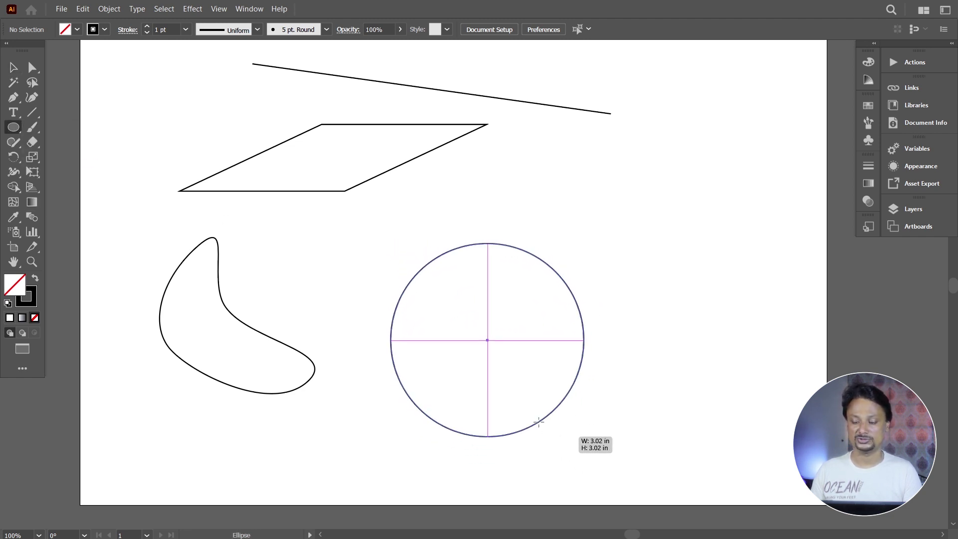
pyautogui.moveTo(518, 401); pyautogui.dragTo(573, 425)
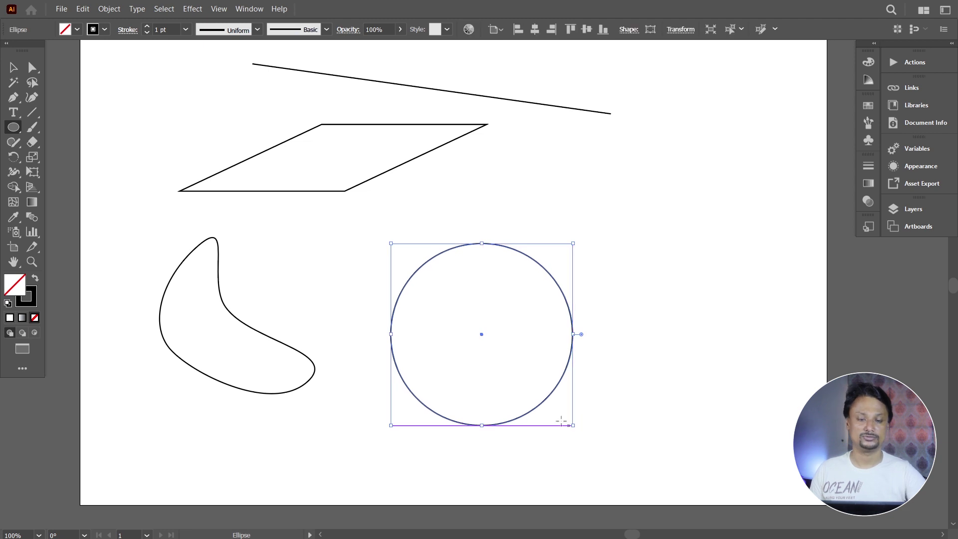
pyautogui.press('a')
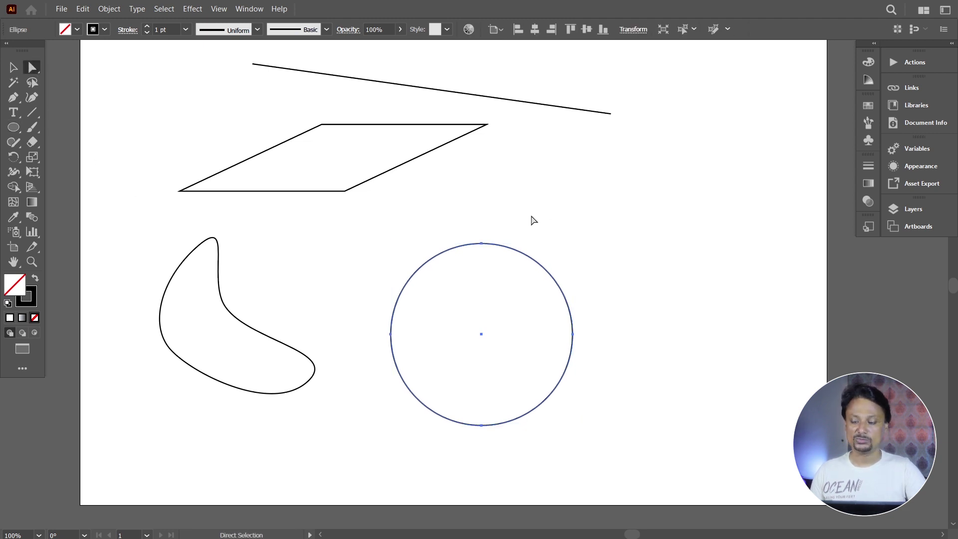
pyautogui.click(533, 220)
pyautogui.click(482, 245)
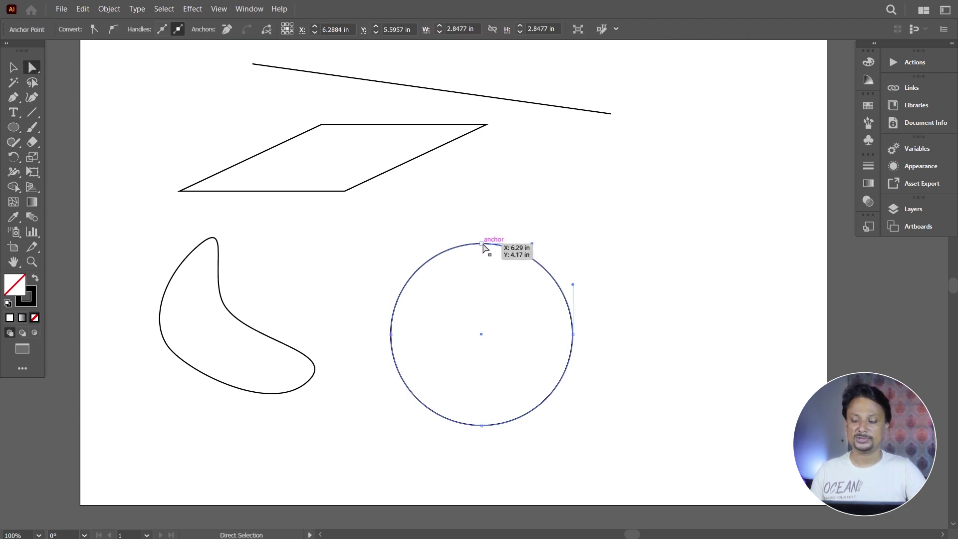
pyautogui.click(482, 245)
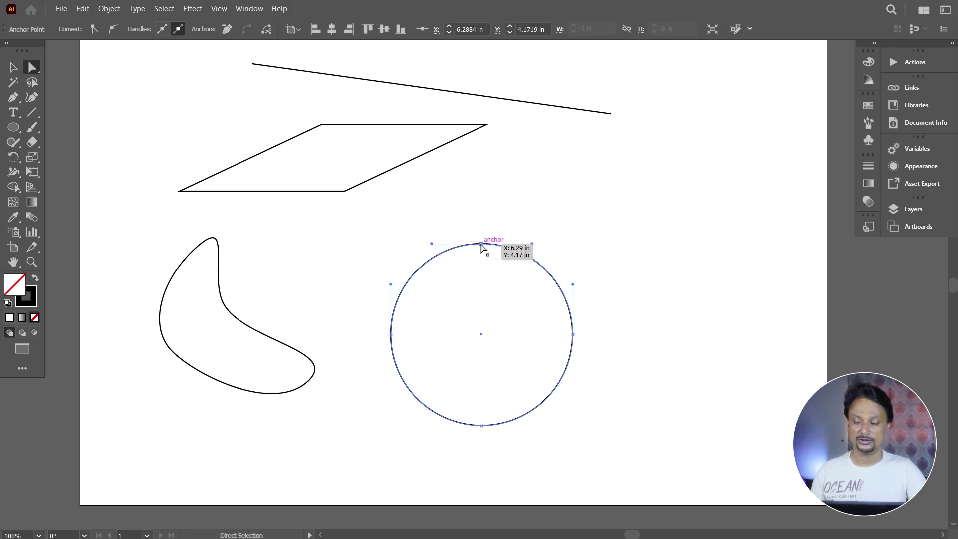
pyautogui.press('Delete')
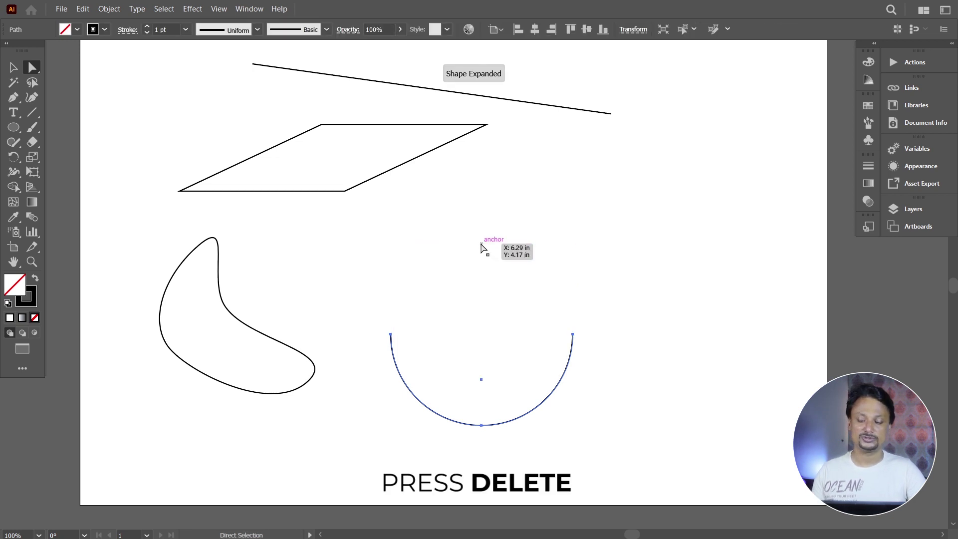
# Delete the half-arc's right end anchor, leaving a quarter-circle arc
pyautogui.press('v')
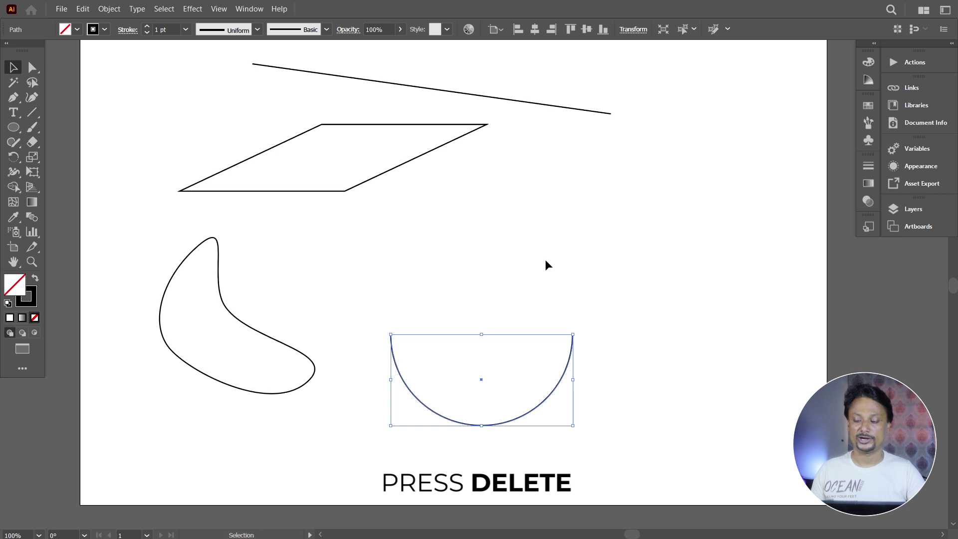
pyautogui.click(545, 259)
pyautogui.click(573, 352)
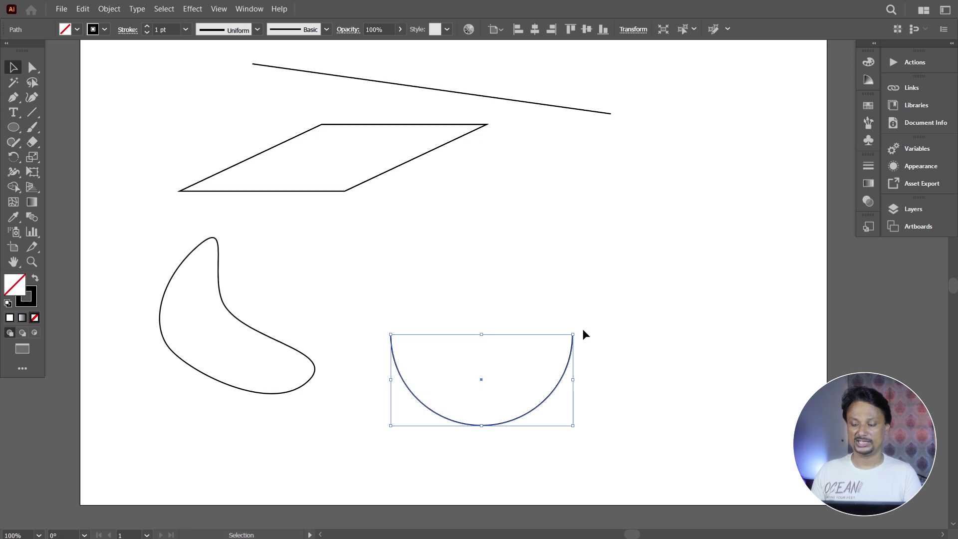
pyautogui.click(560, 329)
pyautogui.click(568, 368)
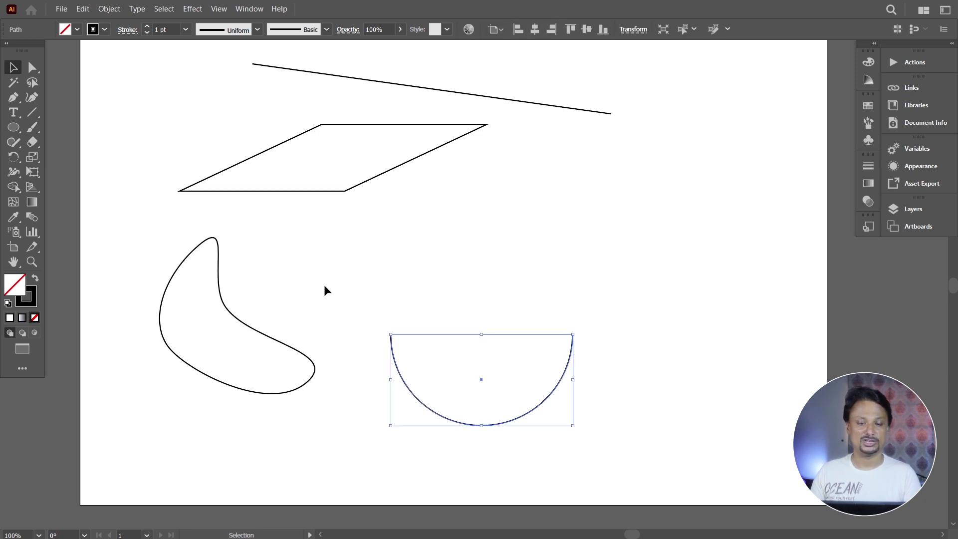
pyautogui.click(32, 67)
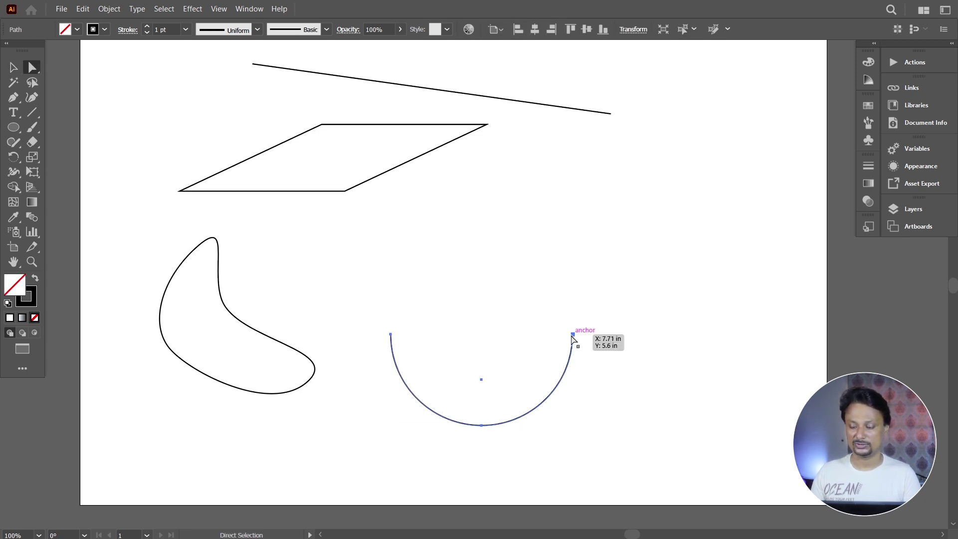
pyautogui.click(574, 335)
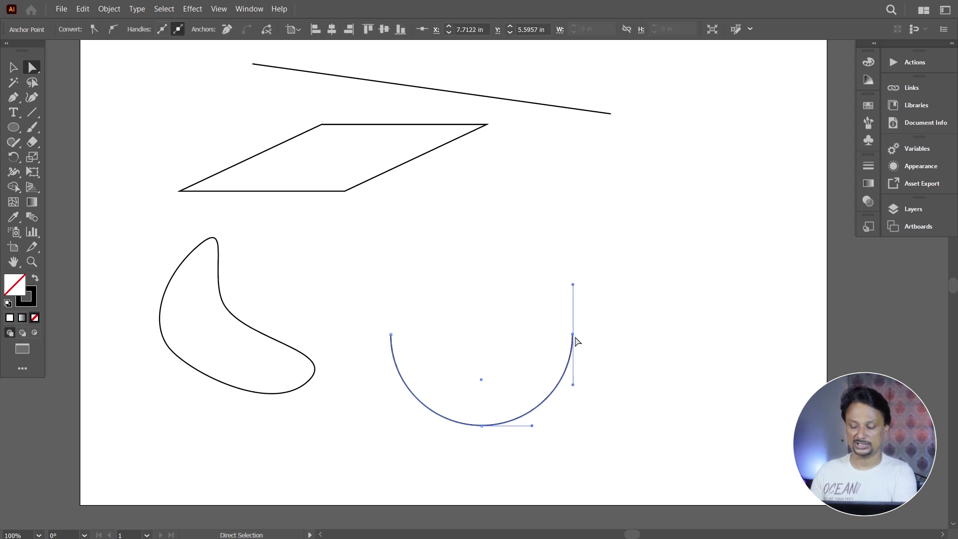
pyautogui.press('Delete')
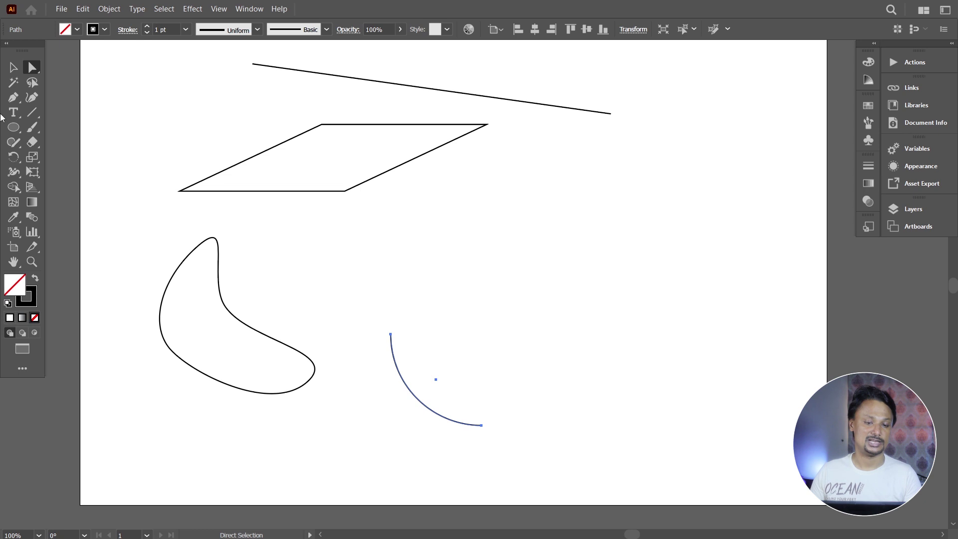
pyautogui.click(7, 69)
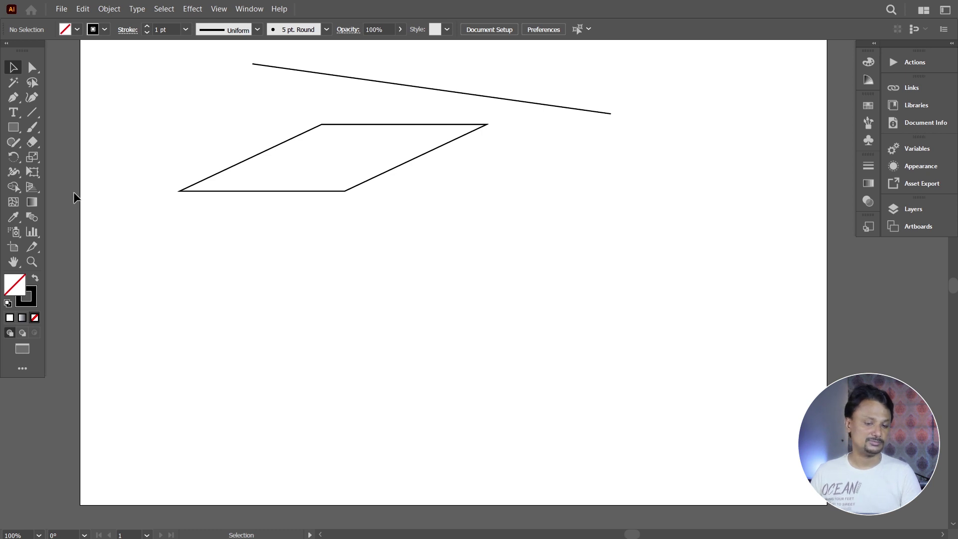
# Draw a tall oval at the lower left and pull its right anchor inward into a bean
pyautogui.moveTo(14, 127); pyautogui.dragTo(53, 157)
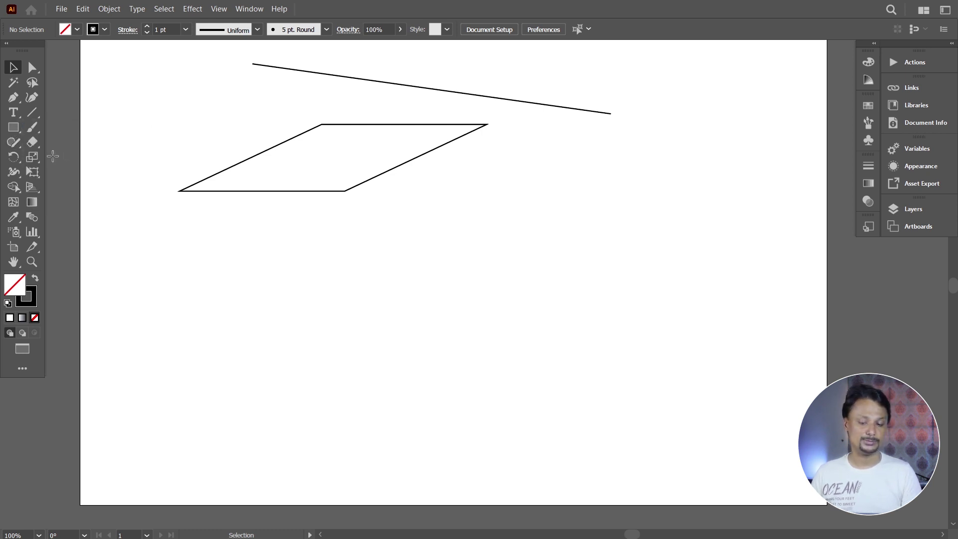
pyautogui.moveTo(184, 254); pyautogui.dragTo(250, 408)
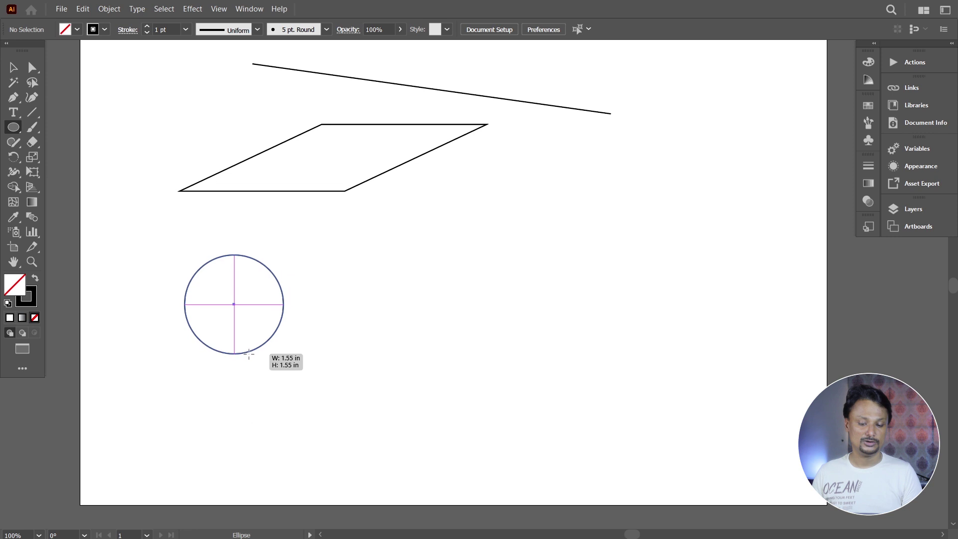
pyautogui.moveTo(249, 408); pyautogui.dragTo(305, 440)
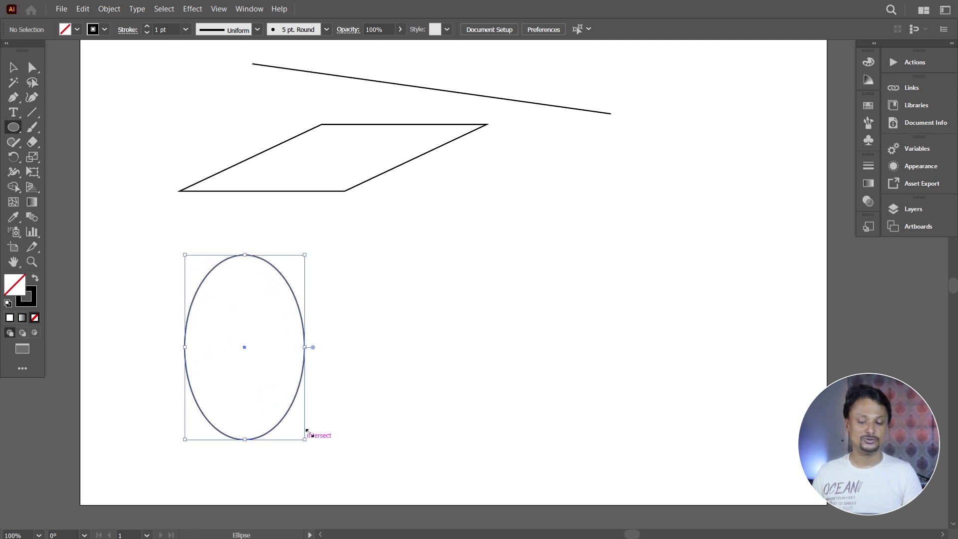
pyautogui.click(14, 68)
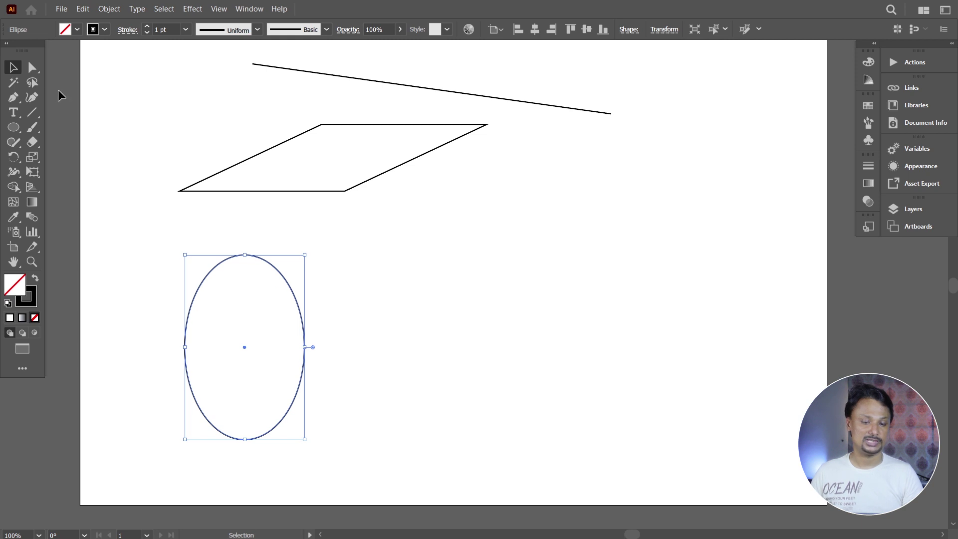
pyautogui.click(32, 70)
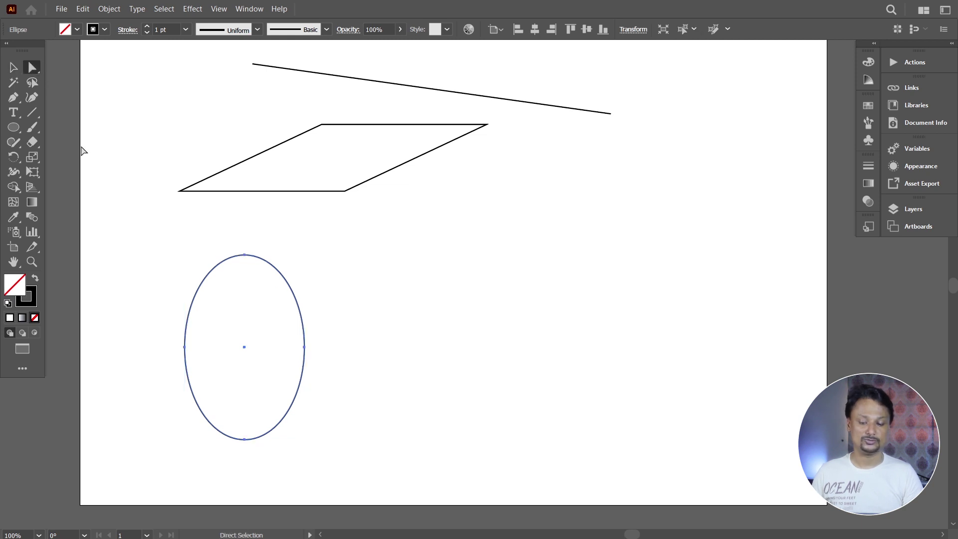
pyautogui.click(305, 348)
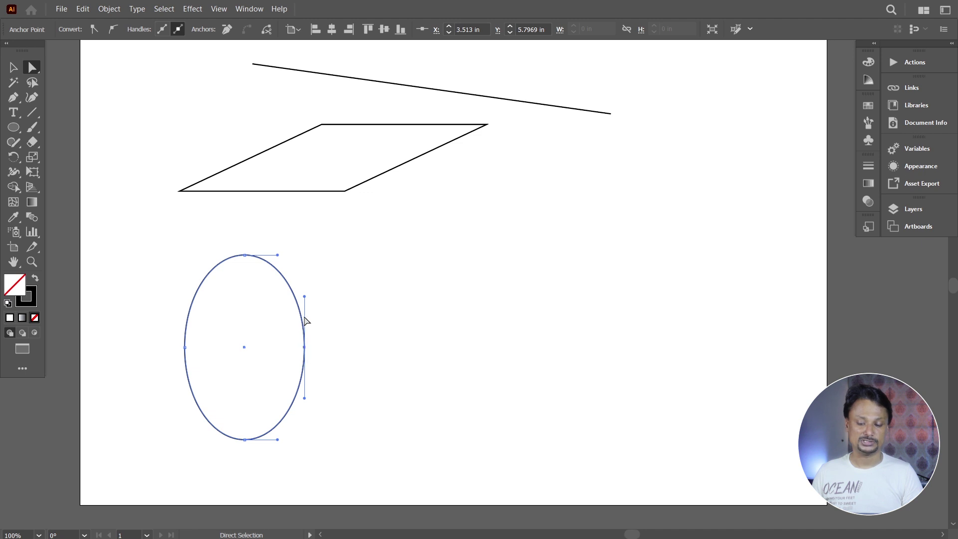
pyautogui.moveTo(305, 297); pyautogui.dragTo(333, 314)
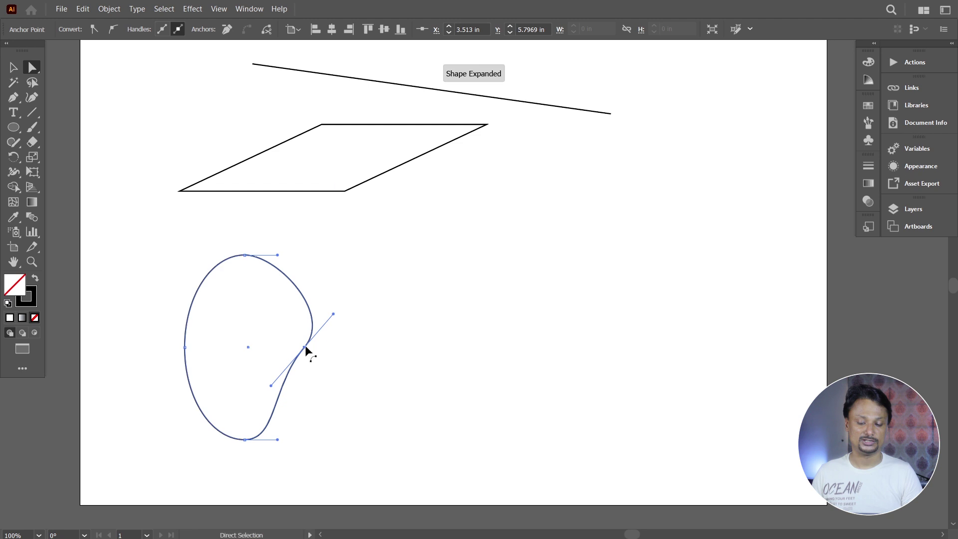
pyautogui.moveTo(305, 351); pyautogui.dragTo(283, 346)
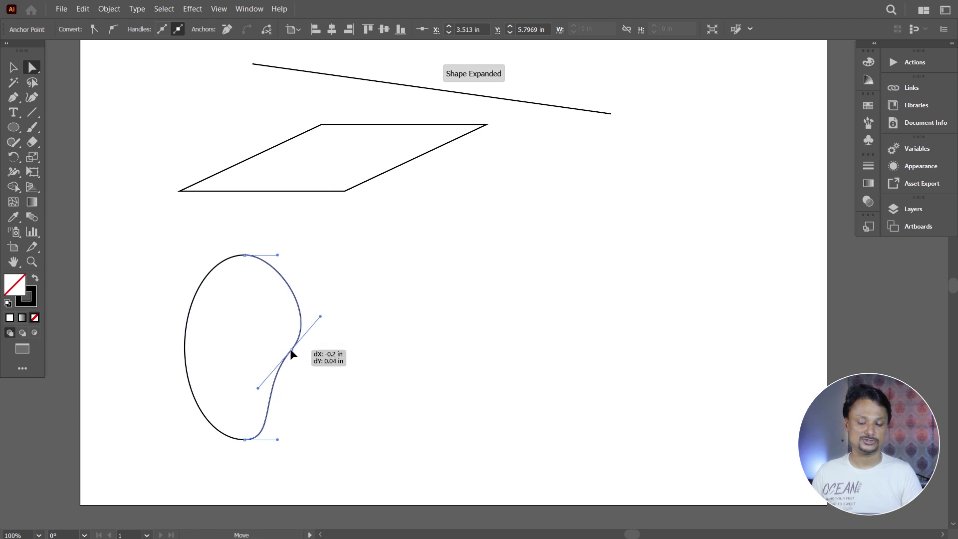
pyautogui.click(12, 68)
pyautogui.click(365, 321)
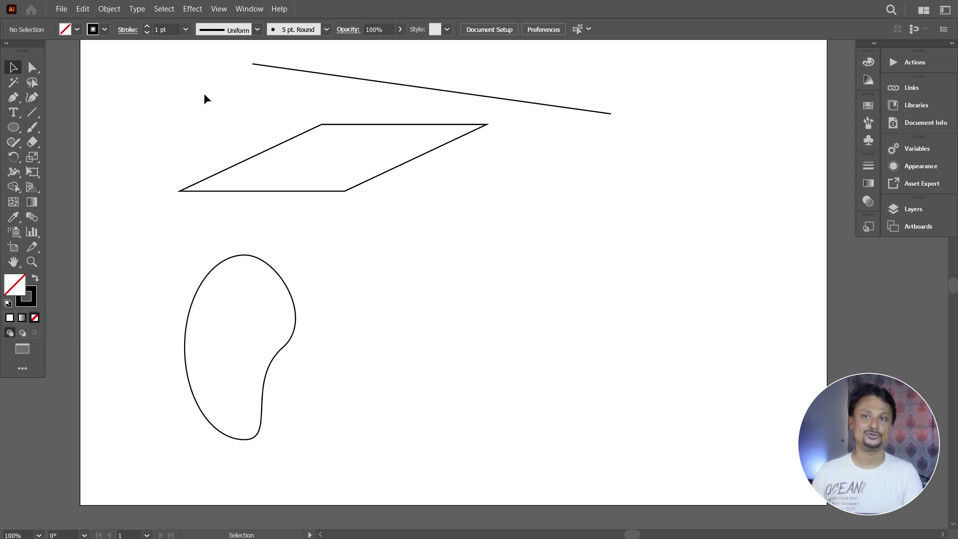
# Fill the bean-shaped outline with yellow from the Control bar Fill swatches
pyautogui.click(235, 258)
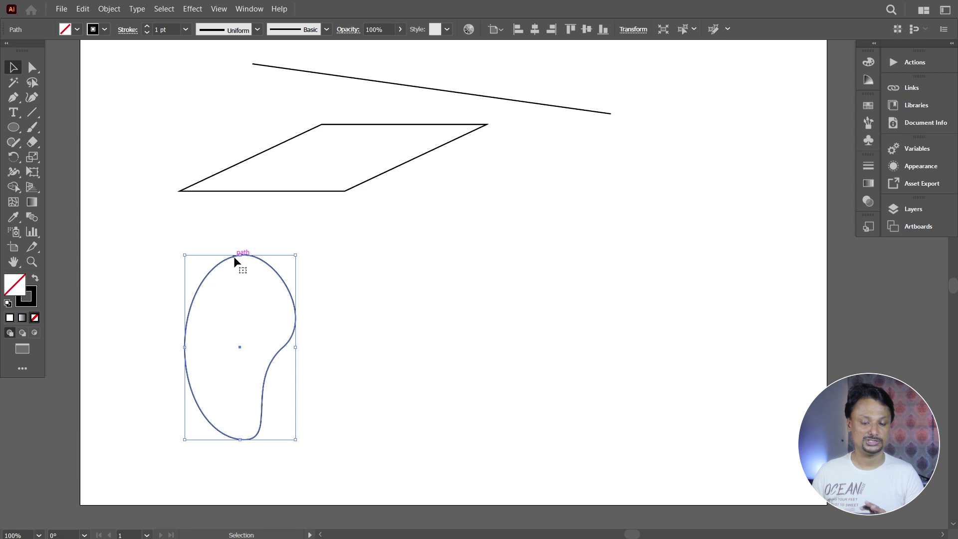
pyautogui.click(77, 30)
pyautogui.click(52, 52)
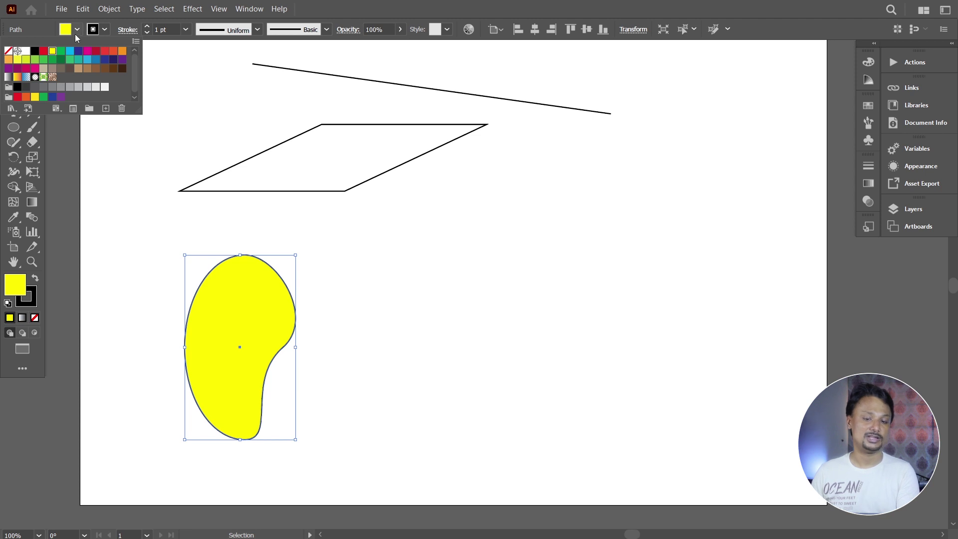
pyautogui.click(175, 100)
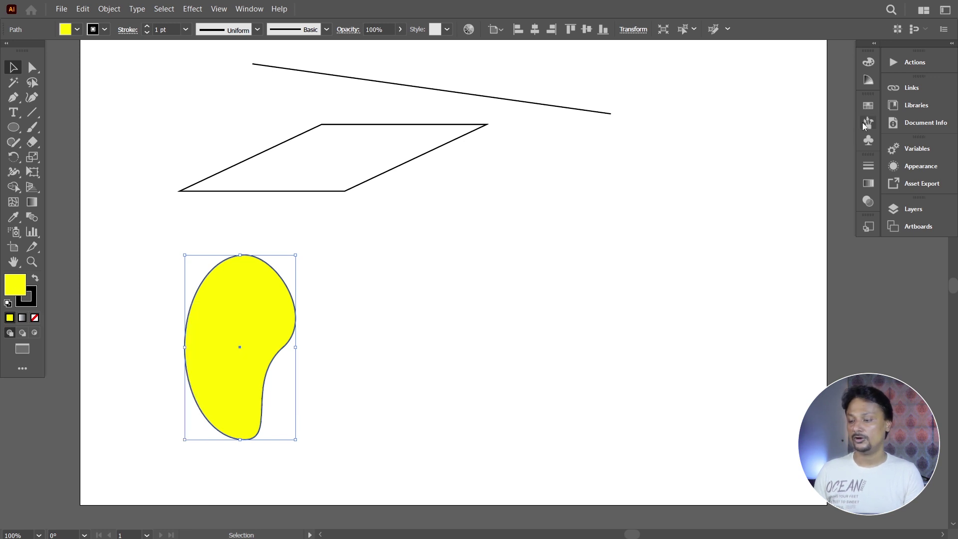
pyautogui.click(868, 106)
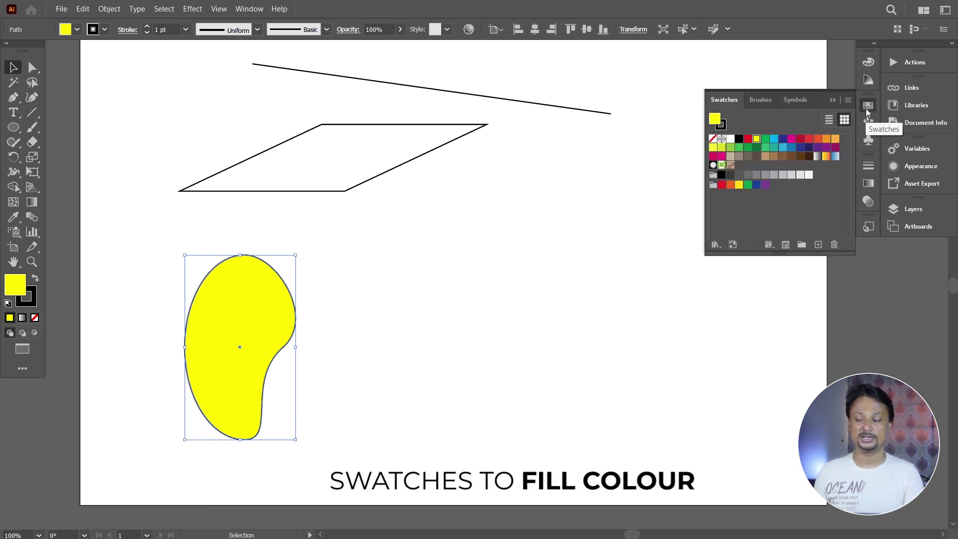
pyautogui.click(545, 198)
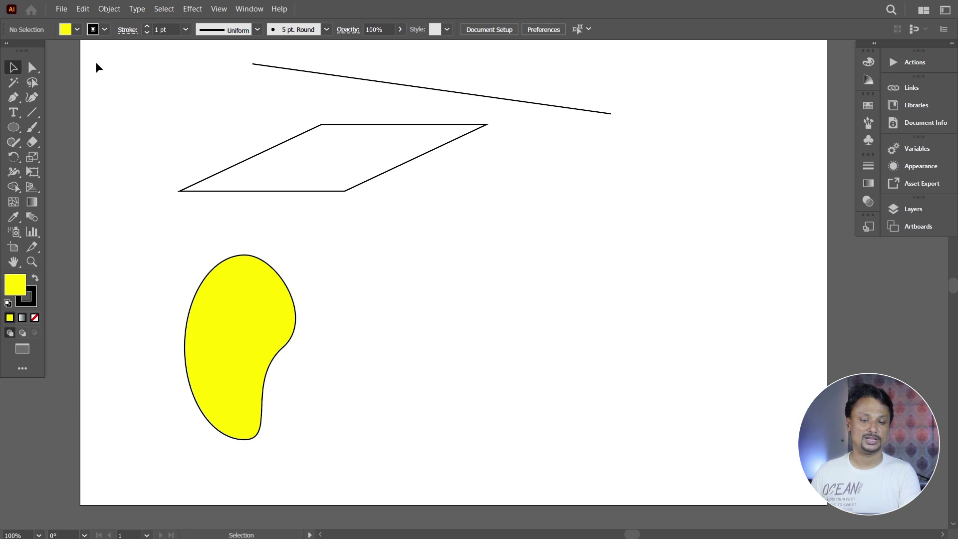
pyautogui.click(77, 30)
pyautogui.click(327, 313)
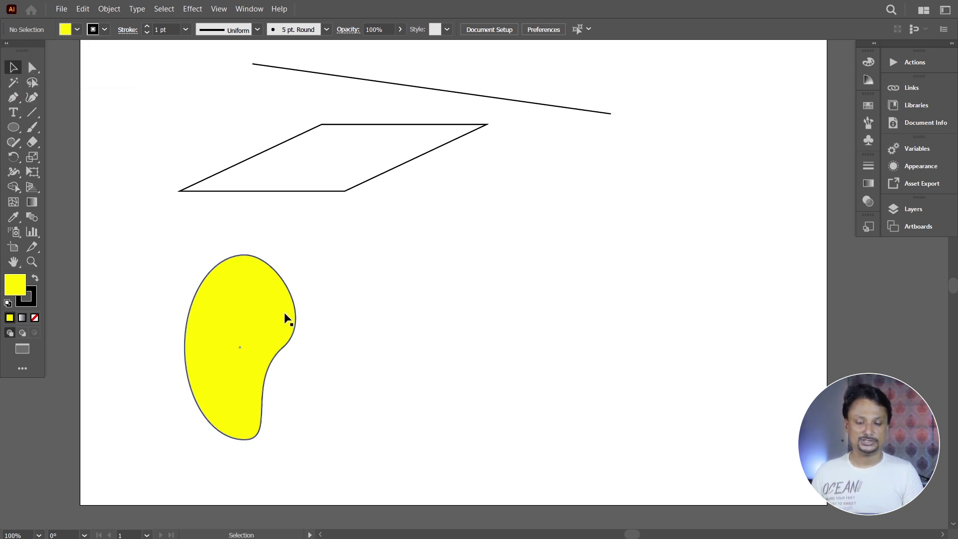
# Draw a small oval atop the bean, fill it green, then select both shapes
pyautogui.press('l')
pyautogui.moveTo(235, 260); pyautogui.dragTo(255, 270)
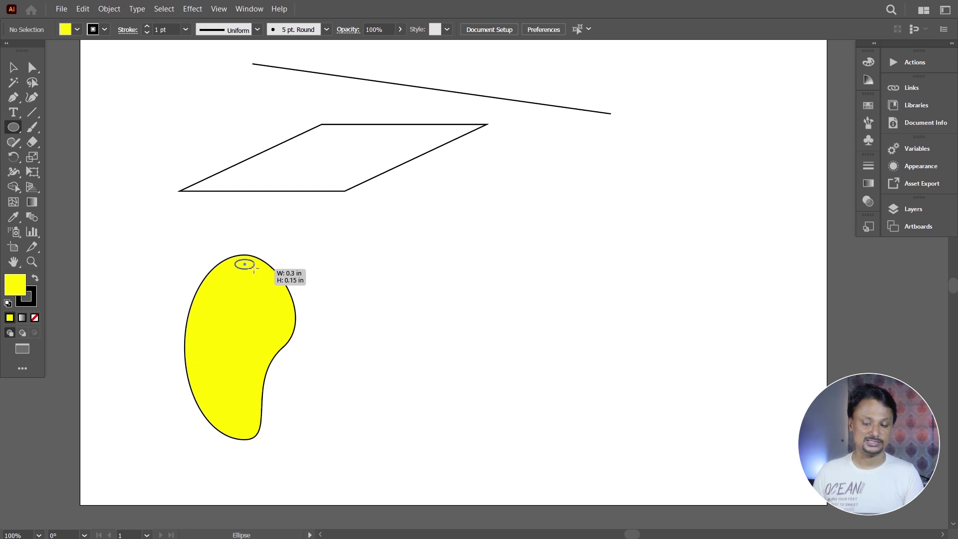
pyautogui.moveTo(254, 270); pyautogui.dragTo(255, 269)
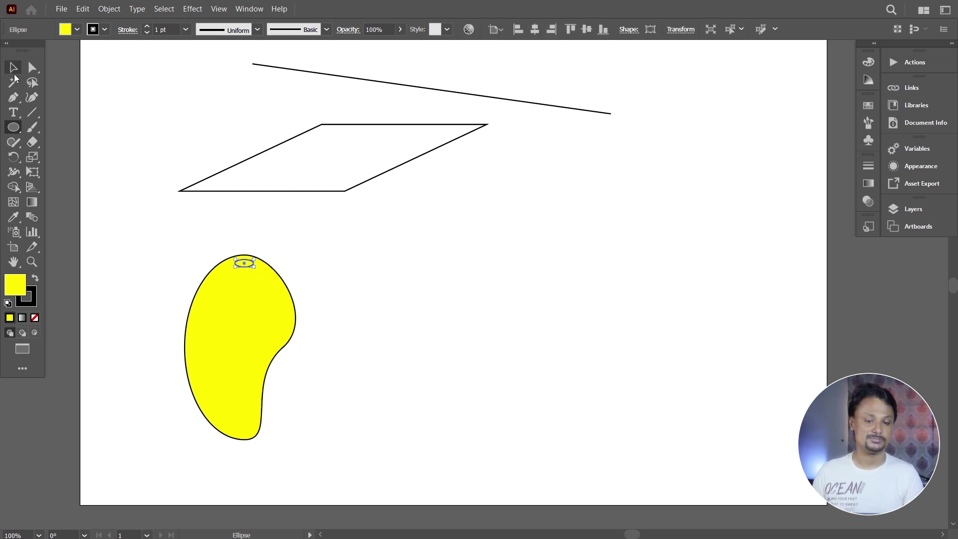
pyautogui.click(14, 73)
pyautogui.click(77, 30)
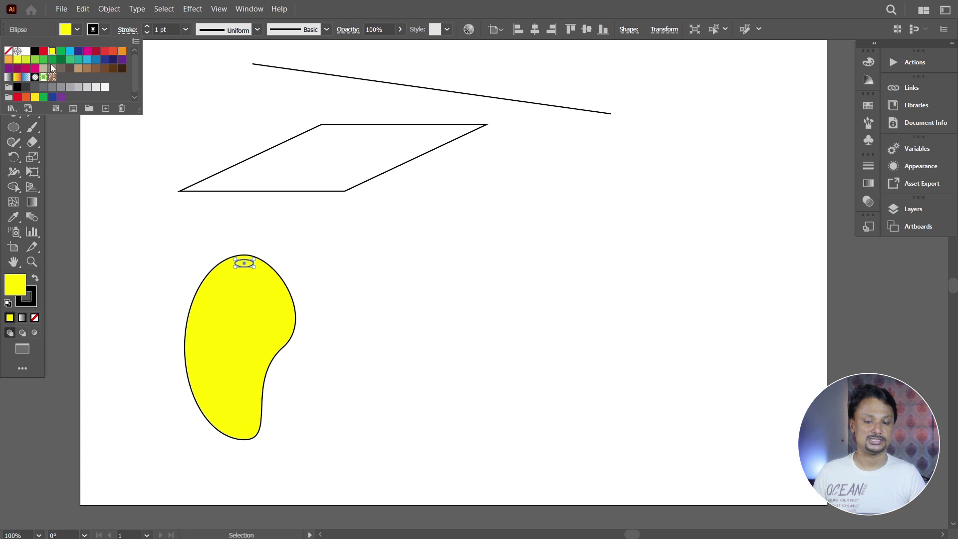
pyautogui.click(65, 64)
pyautogui.click(307, 248)
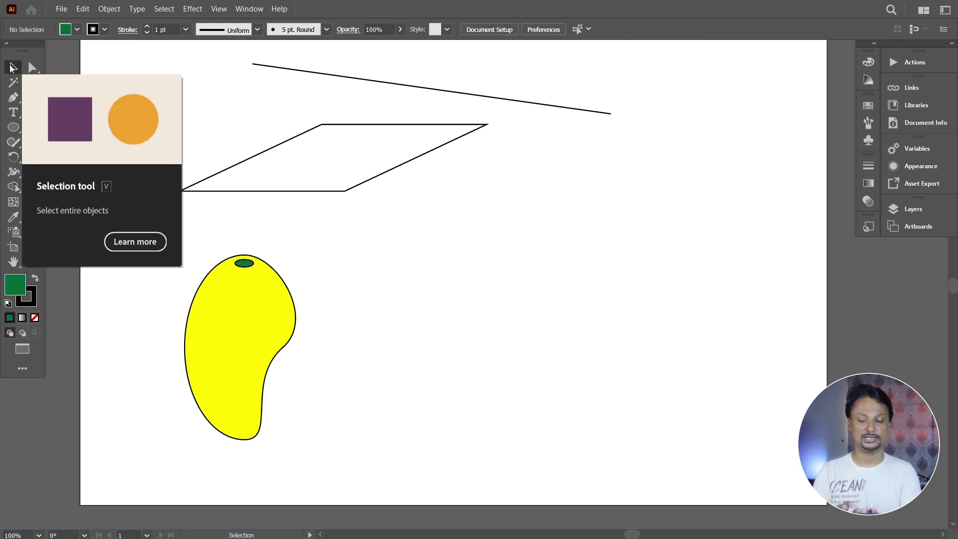
pyautogui.click(246, 263)
pyautogui.click(274, 292)
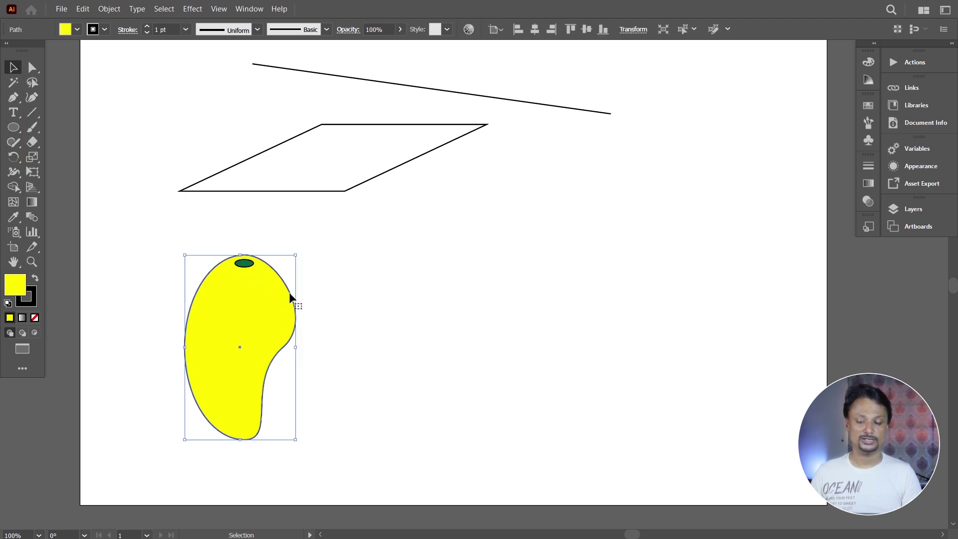
pyautogui.moveTo(181, 241); pyautogui.dragTo(301, 421)
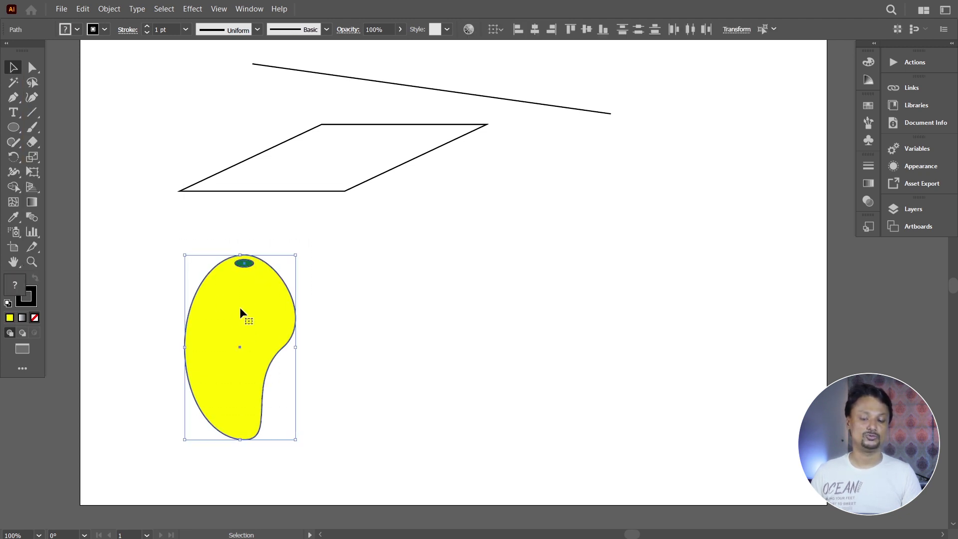
# Group the yellow bean with its green oval and move the group further left
pyautogui.rightClick(247, 270)
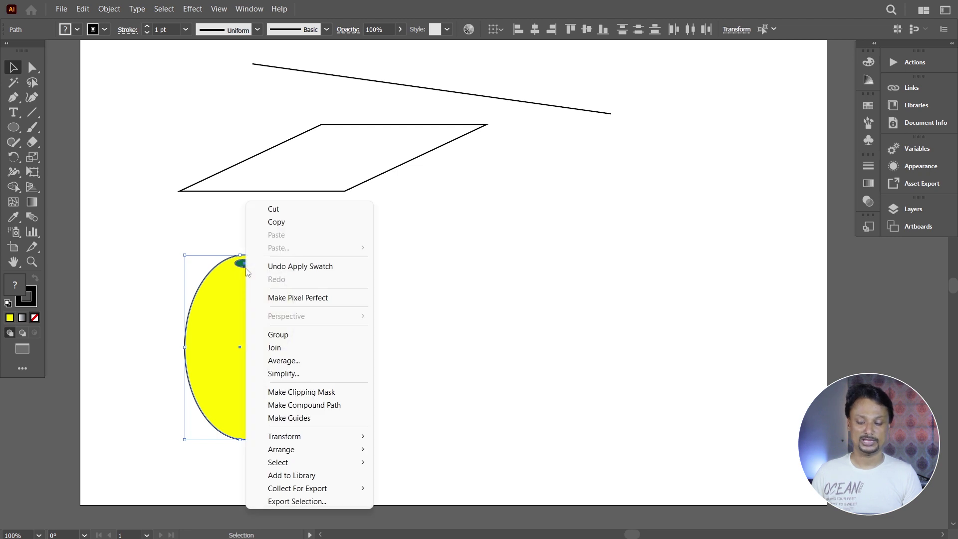
pyautogui.click(301, 344)
pyautogui.moveTo(271, 347); pyautogui.dragTo(205, 349)
pyautogui.click(202, 246)
# Ungroup the bean and green oval back into separate shapes
pyautogui.moveTo(120, 238); pyautogui.dragTo(256, 443)
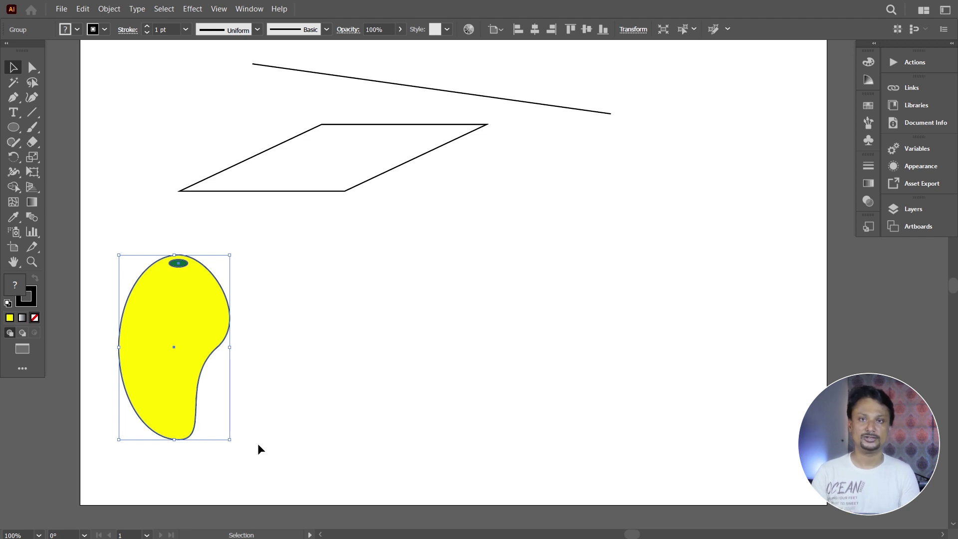
pyautogui.hotkey('ctrl', 'shift', 'g')
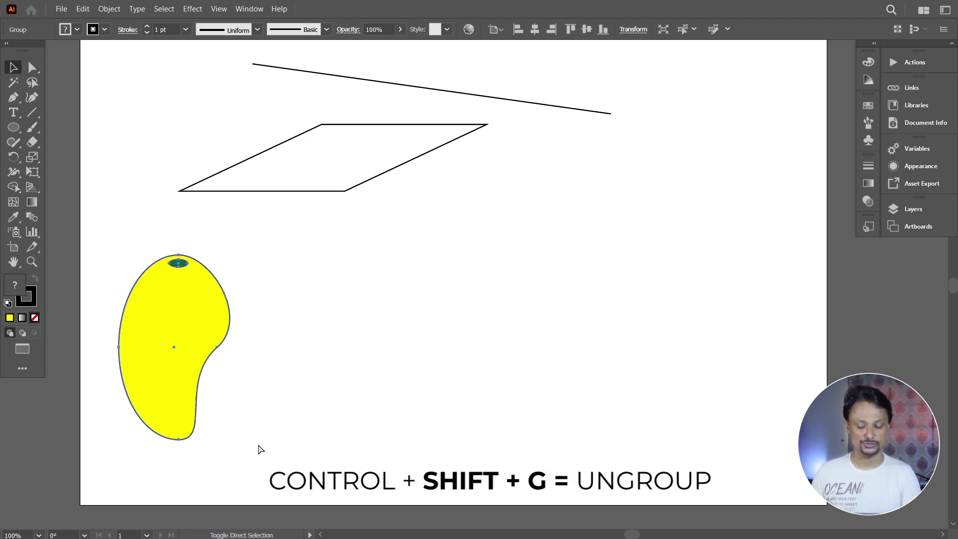
pyautogui.click(259, 446)
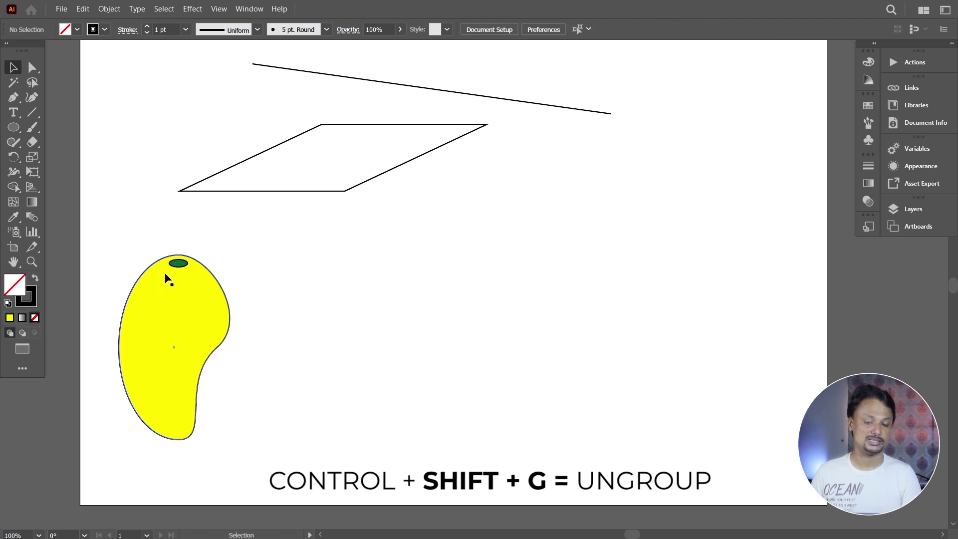
# Try moving the yellow bean alone, undo it, and reselect both shapes
pyautogui.click(176, 265)
pyautogui.moveTo(202, 305); pyautogui.dragTo(250, 328)
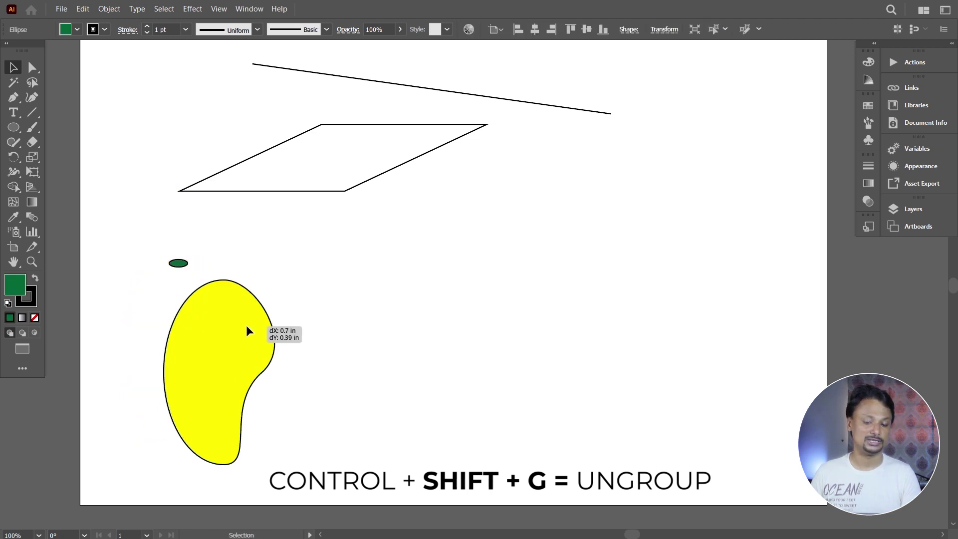
pyautogui.hotkey('ctrl', 'z')
pyautogui.click(251, 327)
pyautogui.moveTo(127, 233); pyautogui.dragTo(247, 440)
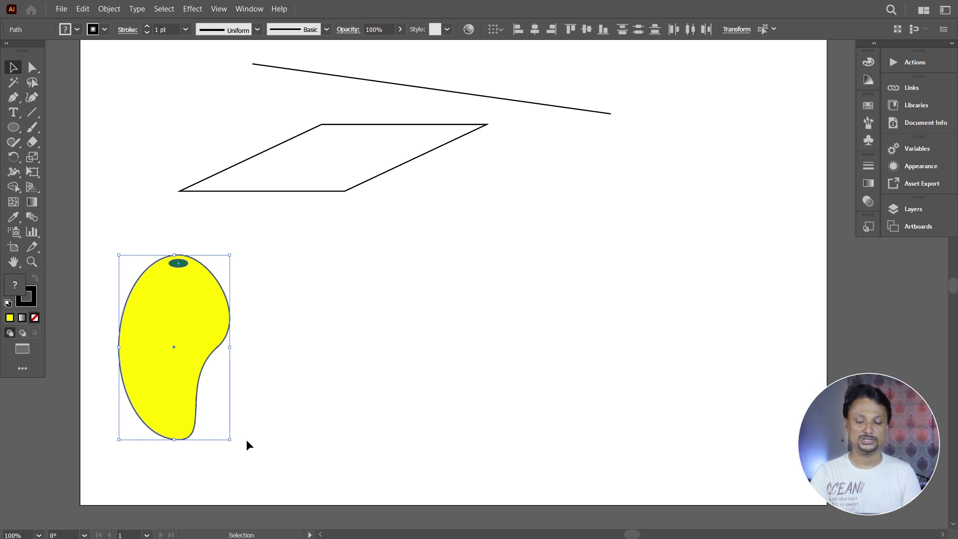
pyautogui.press('ctrl')
pyautogui.click(264, 434)
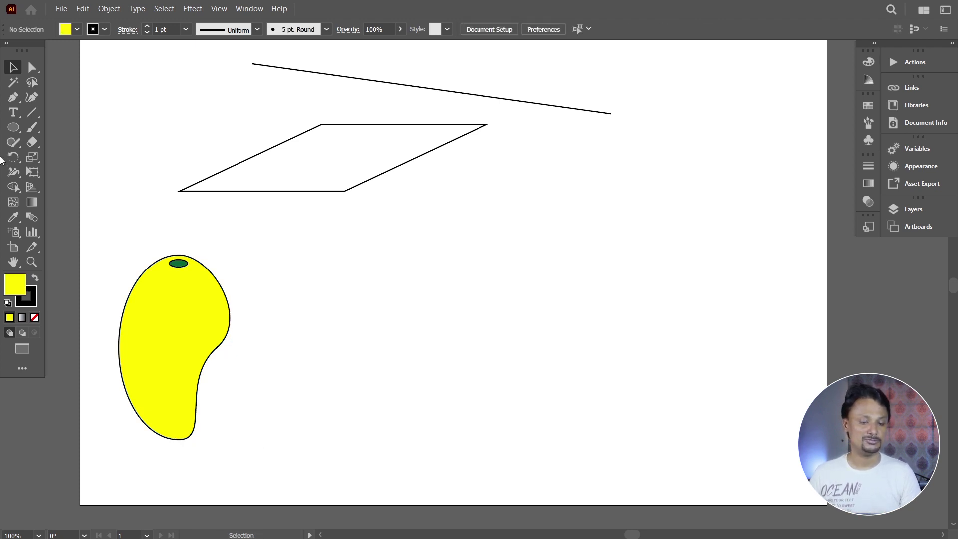
pyautogui.click(14, 127)
# Draw a new circle beside the bean and fill it orange
pyautogui.moveTo(293, 264); pyautogui.dragTo(439, 430)
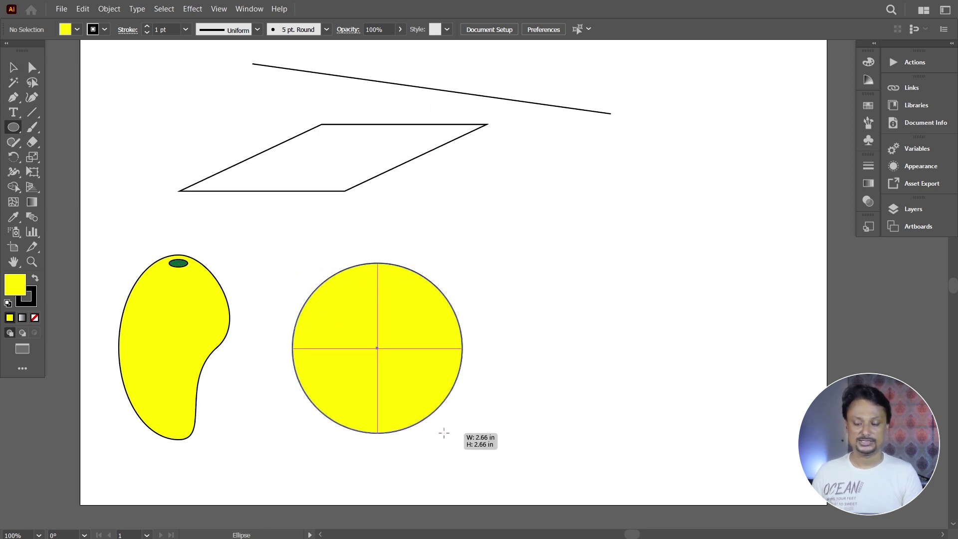
pyautogui.moveTo(439, 430); pyautogui.dragTo(463, 432)
pyautogui.click(80, 30)
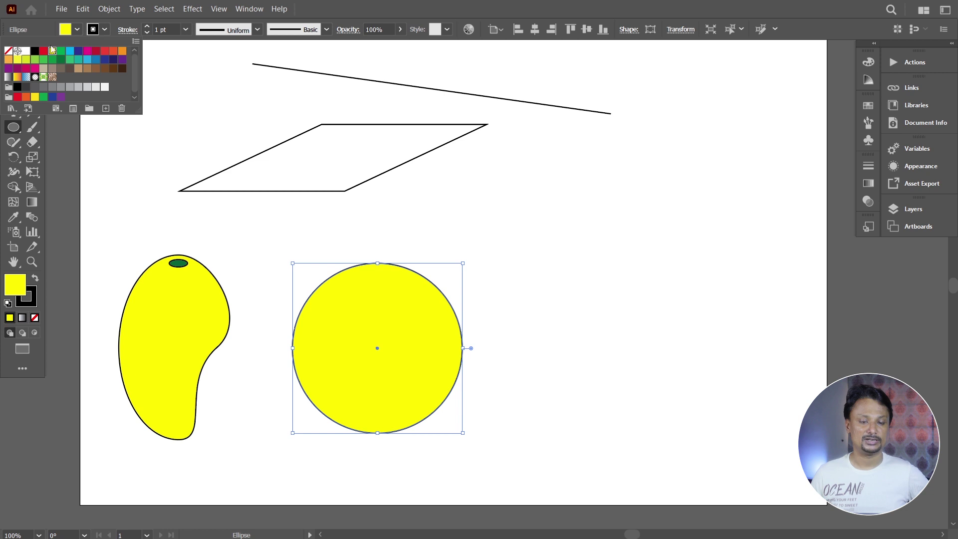
pyautogui.click(9, 60)
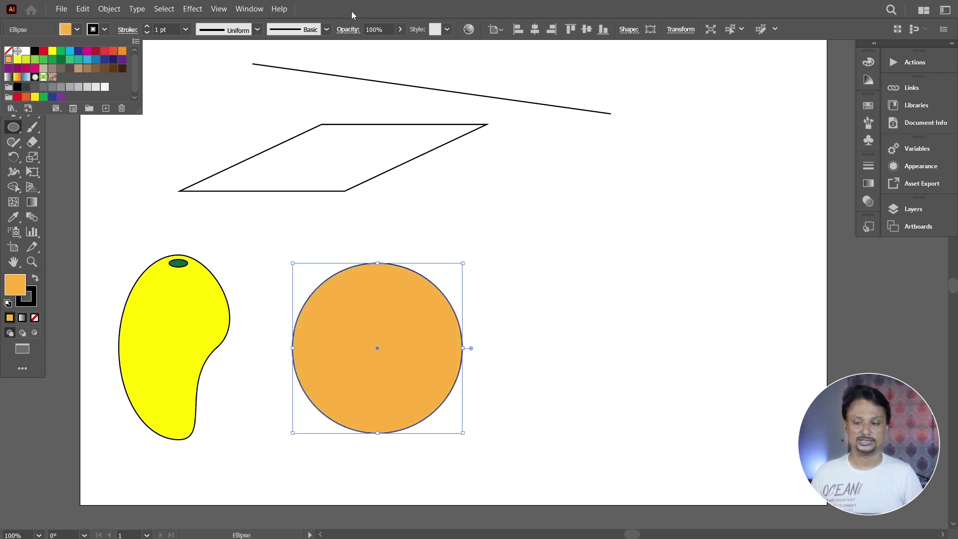
pyautogui.click(192, 113)
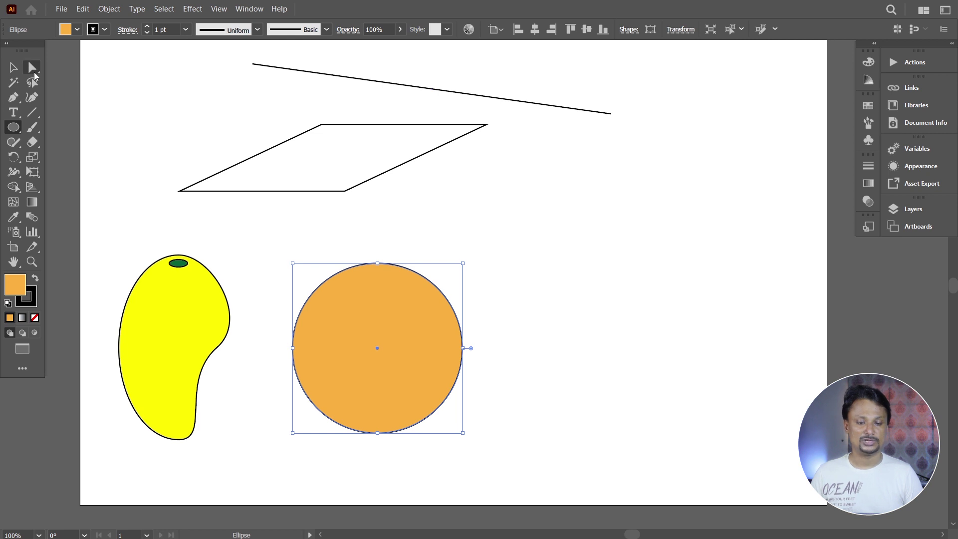
# Drag the circle's top anchor down and bottom anchor up to flatten the orange
pyautogui.click(33, 69)
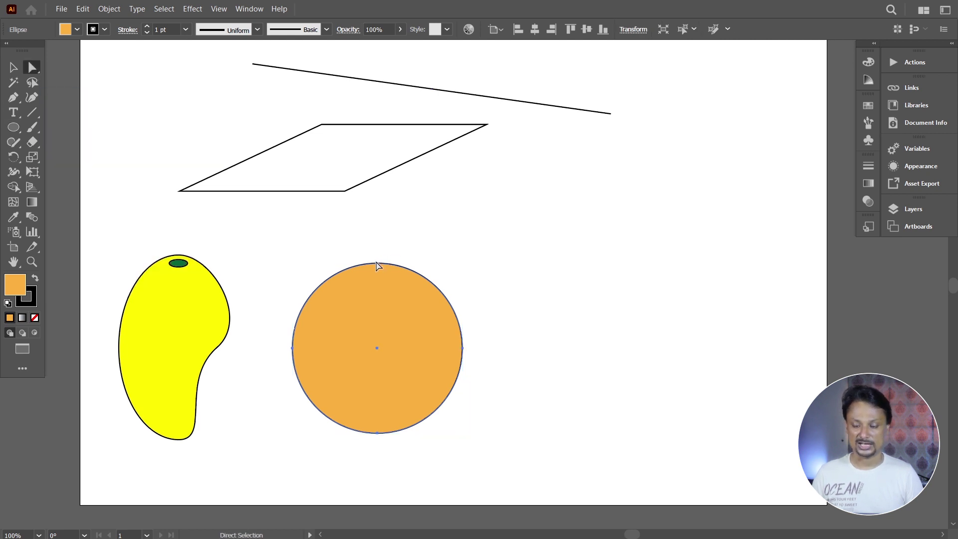
pyautogui.moveTo(377, 265); pyautogui.dragTo(376, 285)
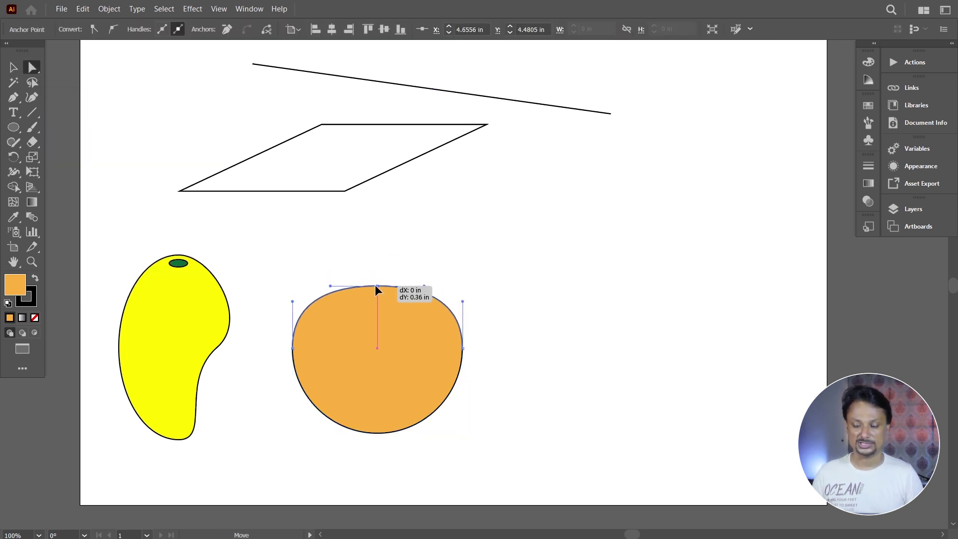
pyautogui.moveTo(376, 288); pyautogui.dragTo(375, 279)
pyautogui.click(377, 433)
pyautogui.moveTo(377, 434); pyautogui.dragTo(377, 424)
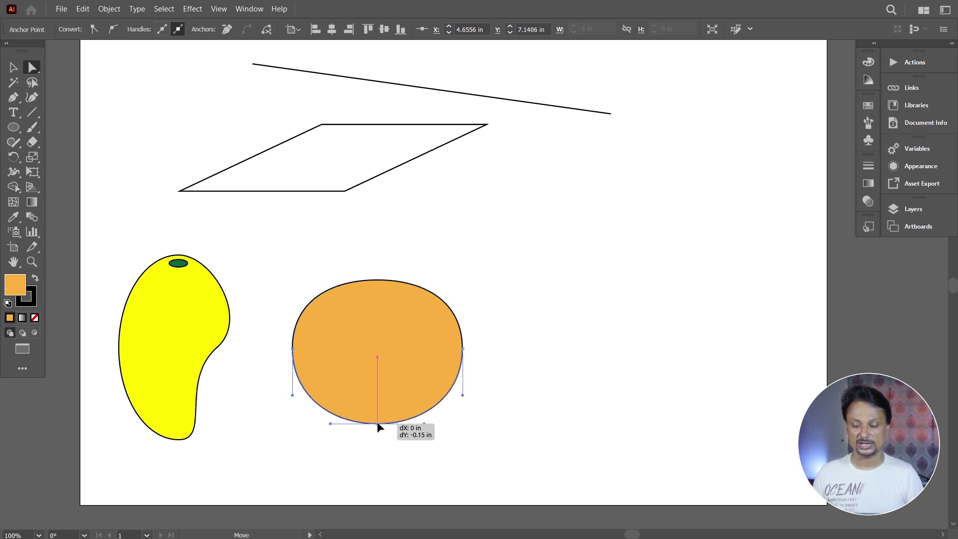
pyautogui.moveTo(377, 424); pyautogui.dragTo(378, 419)
pyautogui.moveTo(377, 424); pyautogui.dragTo(378, 423)
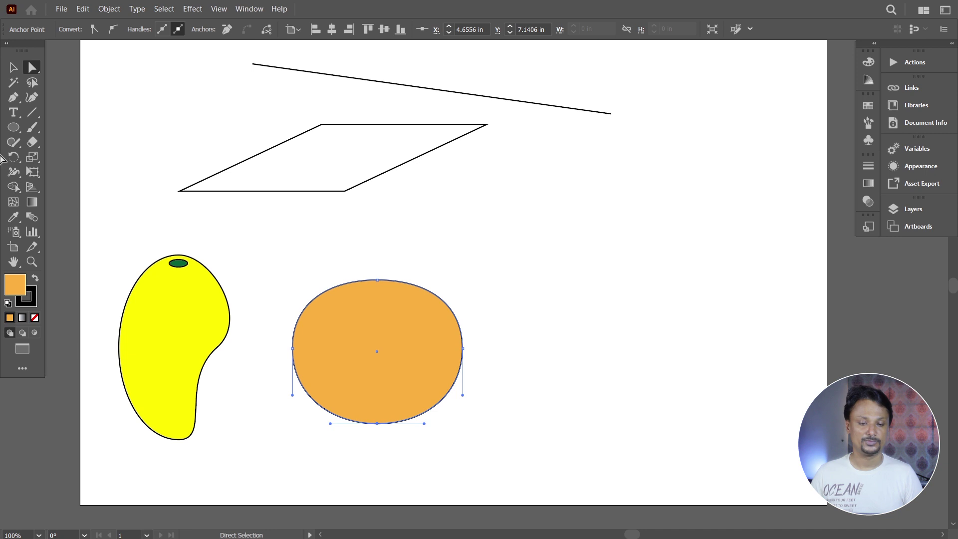
pyautogui.click(14, 67)
pyautogui.click(370, 223)
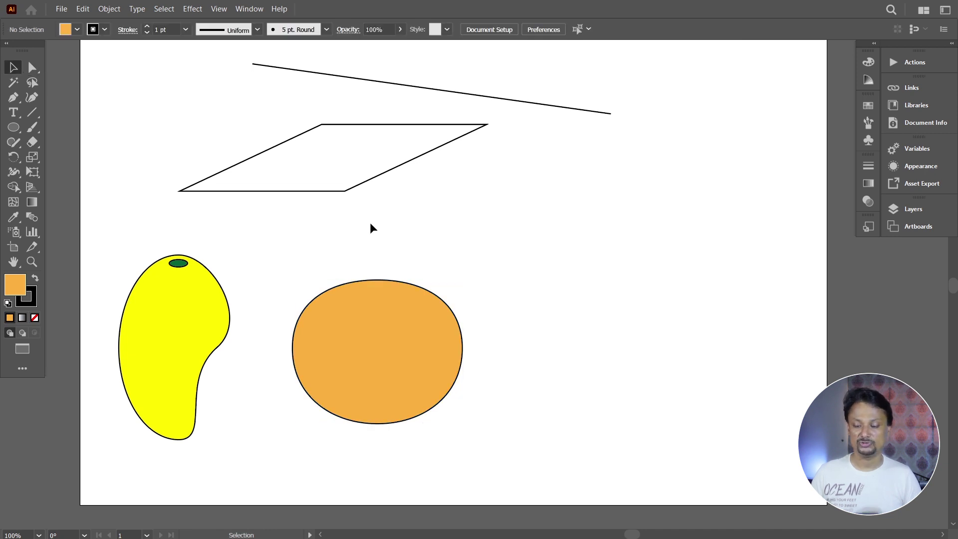
pyautogui.click(378, 283)
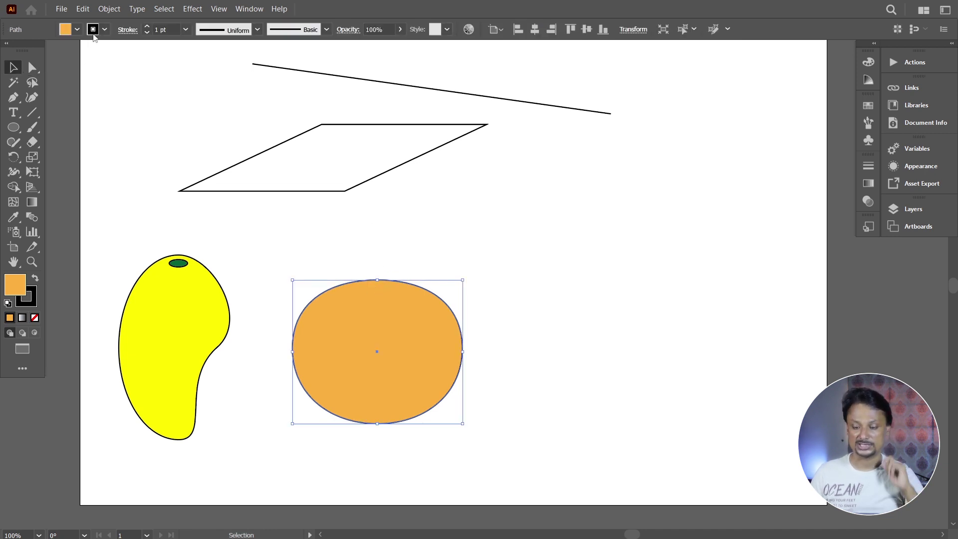
pyautogui.click(356, 236)
pyautogui.click(14, 127)
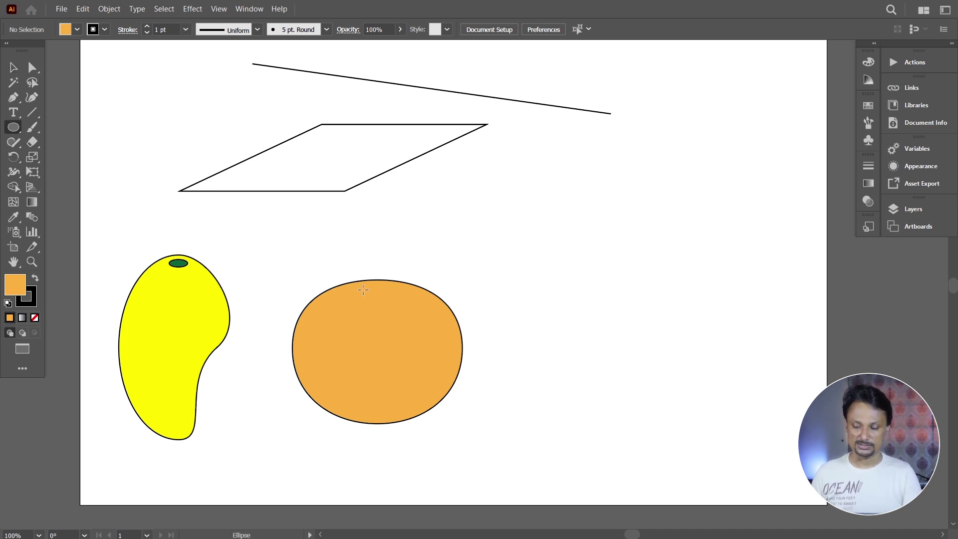
# Draw a small dark-green ellipse at the orange's top and select both shapes
pyautogui.moveTo(365, 290); pyautogui.dragTo(387, 297)
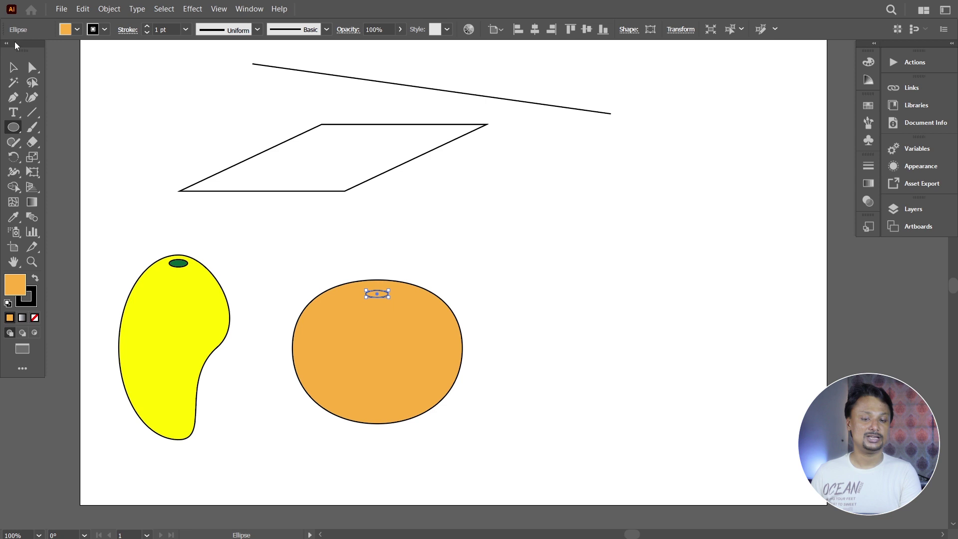
pyautogui.click(77, 30)
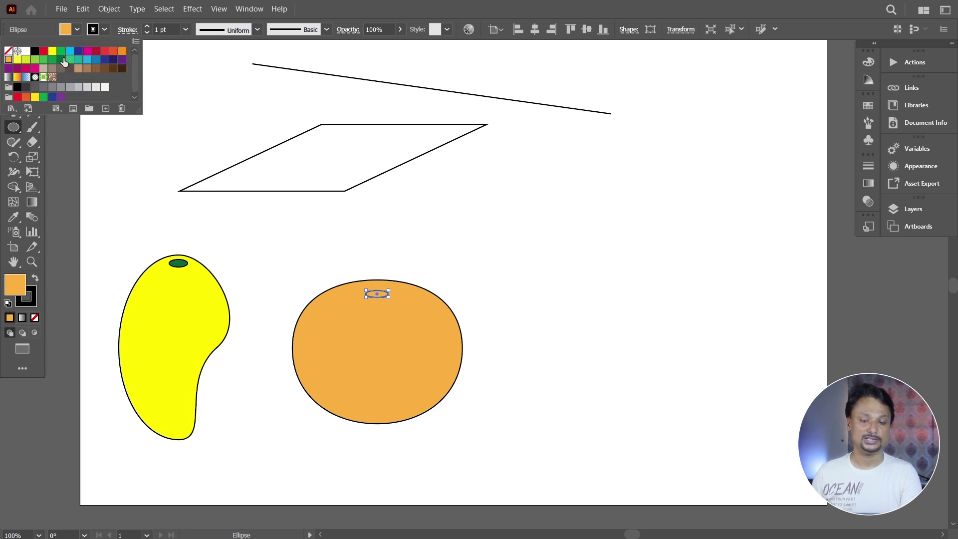
pyautogui.click(61, 59)
pyautogui.click(143, 155)
pyautogui.press('v')
pyautogui.click(470, 282)
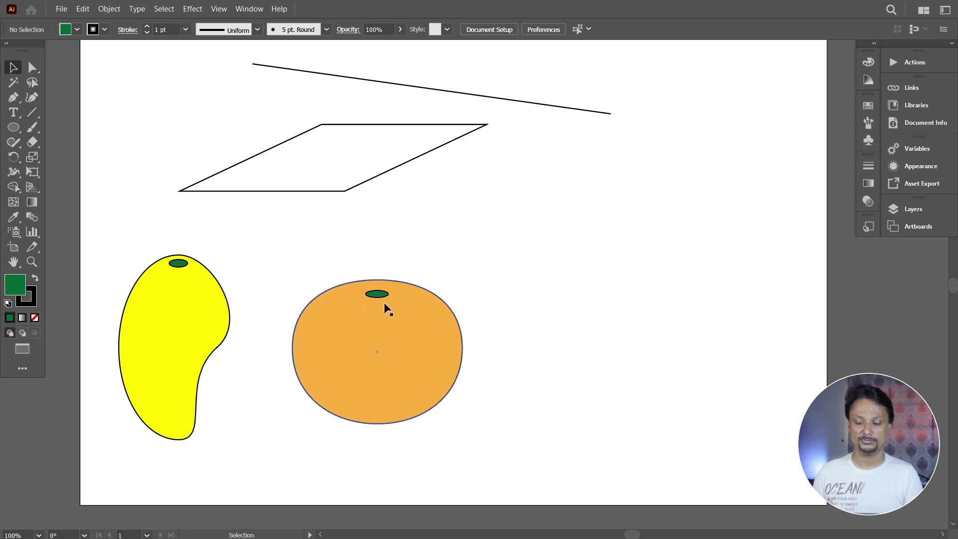
pyautogui.moveTo(472, 259); pyautogui.dragTo(296, 442)
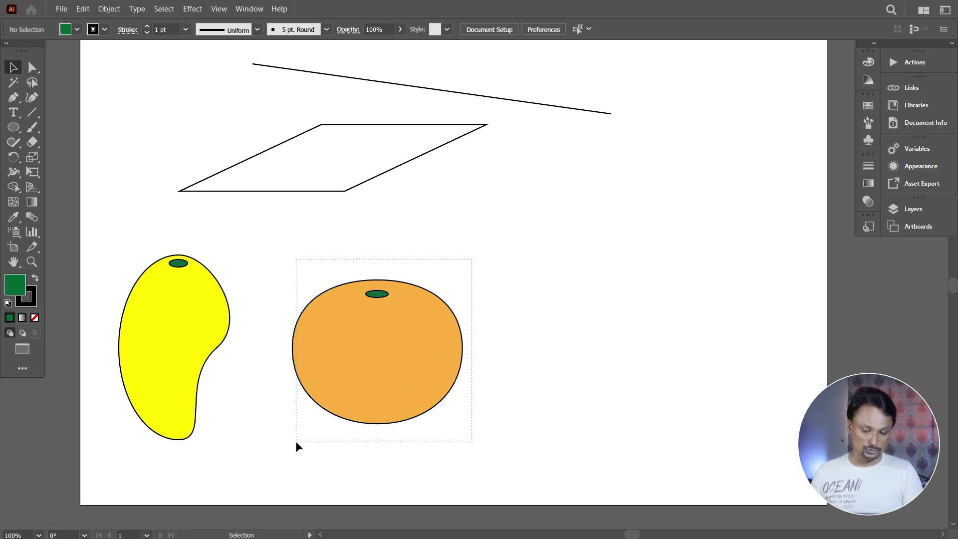
# Set the orange's stroke to None
pyautogui.scroll(1, 333, 320)
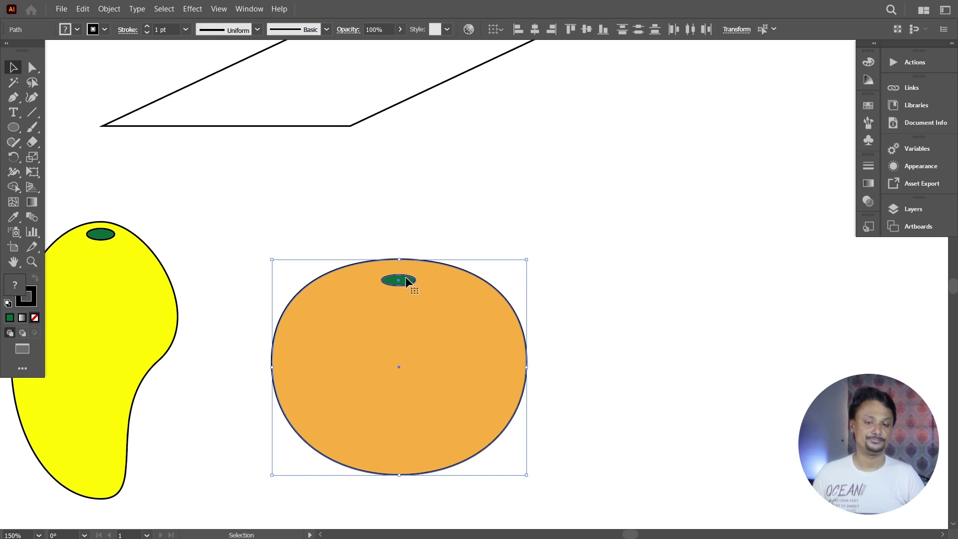
pyautogui.click(104, 30)
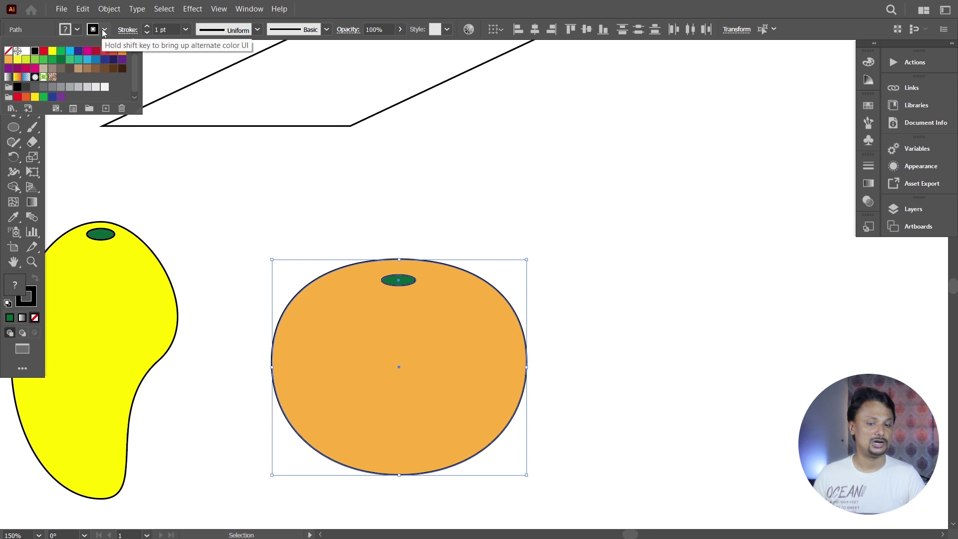
pyautogui.click(9, 52)
pyautogui.click(220, 159)
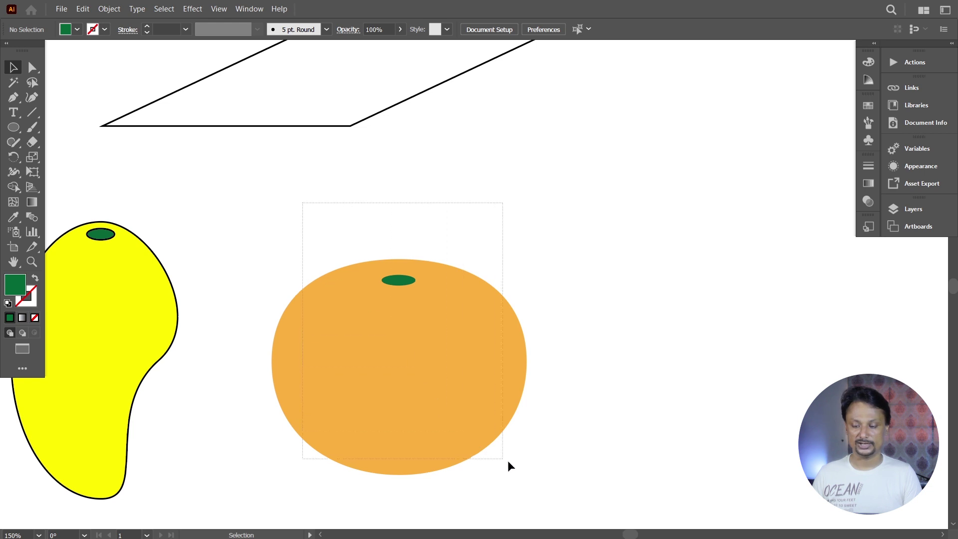
# Group the orange with its green stem
pyautogui.moveTo(372, 317); pyautogui.dragTo(522, 467)
pyautogui.press('v')
pyautogui.hotkey('ctrl', 'g')
pyautogui.hscroll(-2, 272, 214)
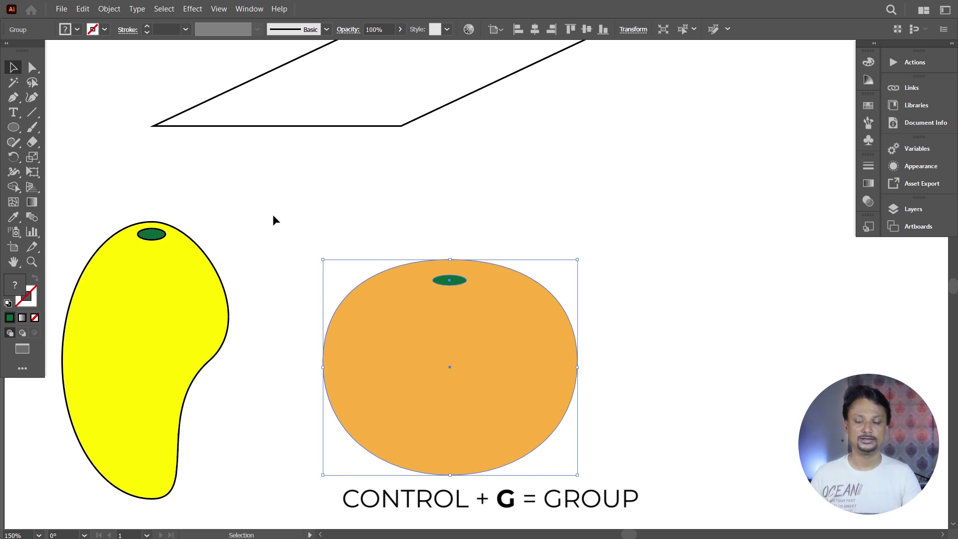
# Select the mango with its stem and set its stroke to None
pyautogui.click(273, 216)
pyautogui.moveTo(228, 201); pyautogui.dragTo(119, 393)
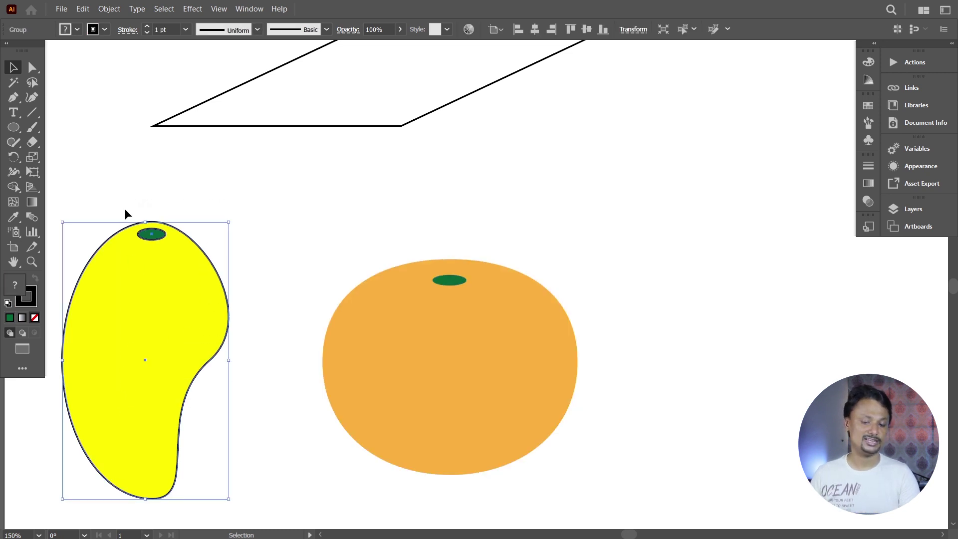
pyautogui.click(106, 29)
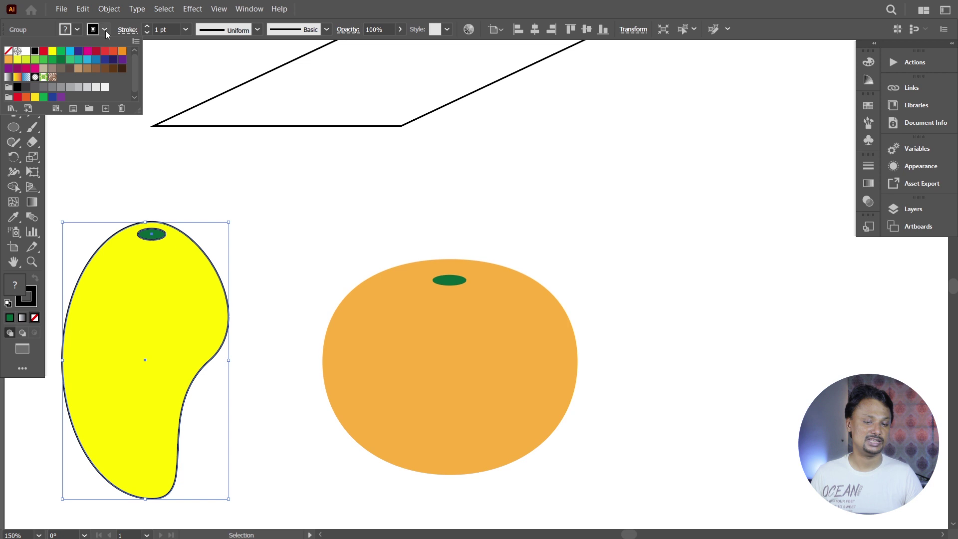
pyautogui.click(8, 52)
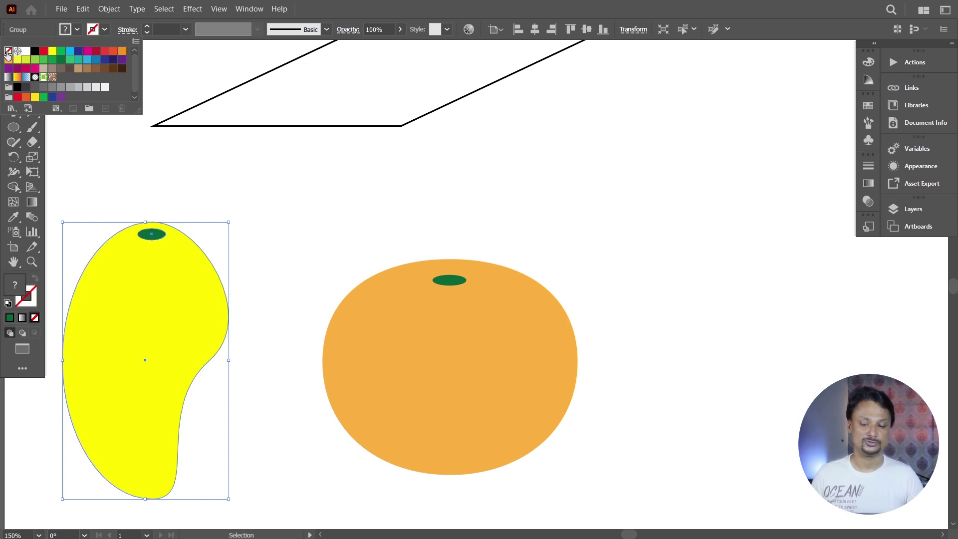
pyautogui.click(230, 179)
pyautogui.moveTo(520, 302); pyautogui.dragTo(350, 270)
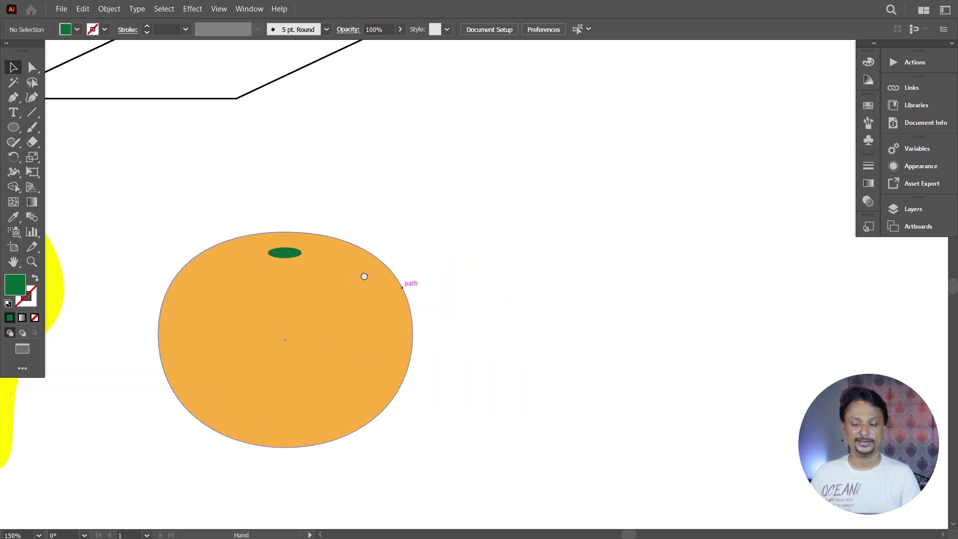
# Discard a trial ellipse and set new shapes to no fill with a black 1 pt stroke
pyautogui.click(13, 127)
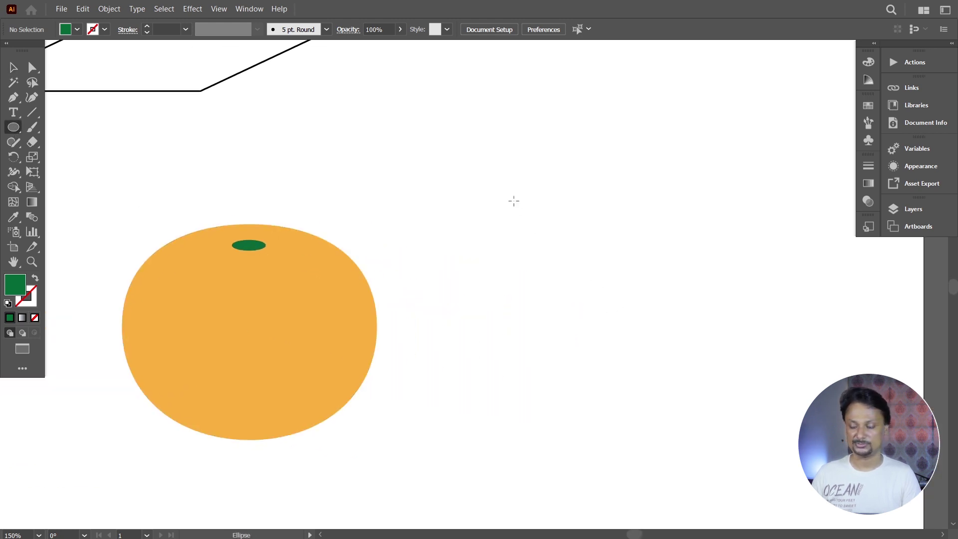
pyautogui.moveTo(514, 200); pyautogui.dragTo(540, 309)
pyautogui.moveTo(553, 354); pyautogui.dragTo(632, 428)
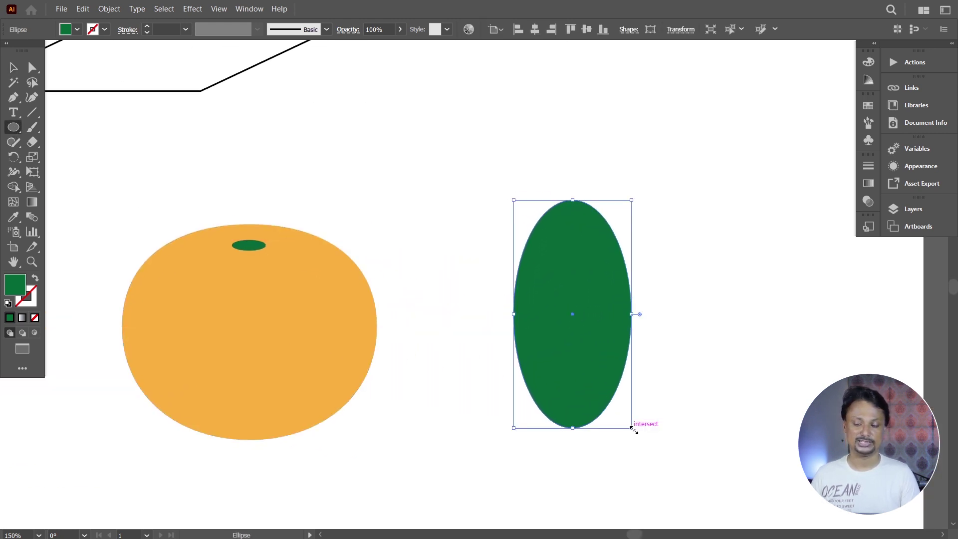
pyautogui.press('Delete')
pyautogui.click(77, 30)
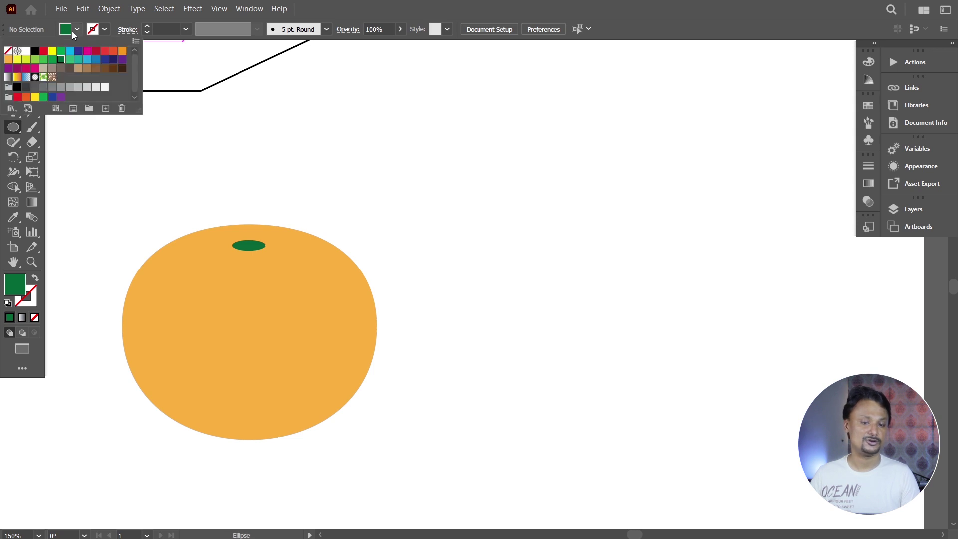
pyautogui.click(8, 51)
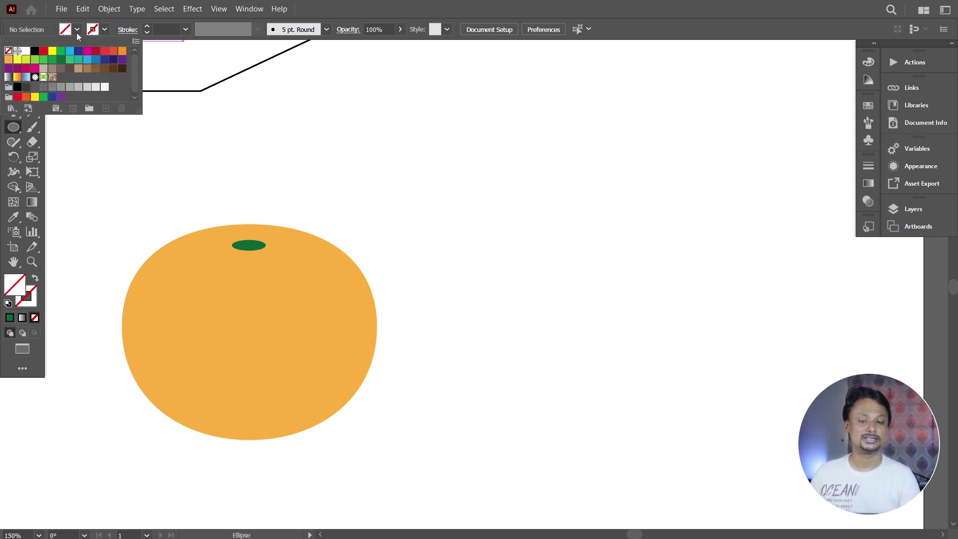
pyautogui.click(105, 31)
pyautogui.click(34, 50)
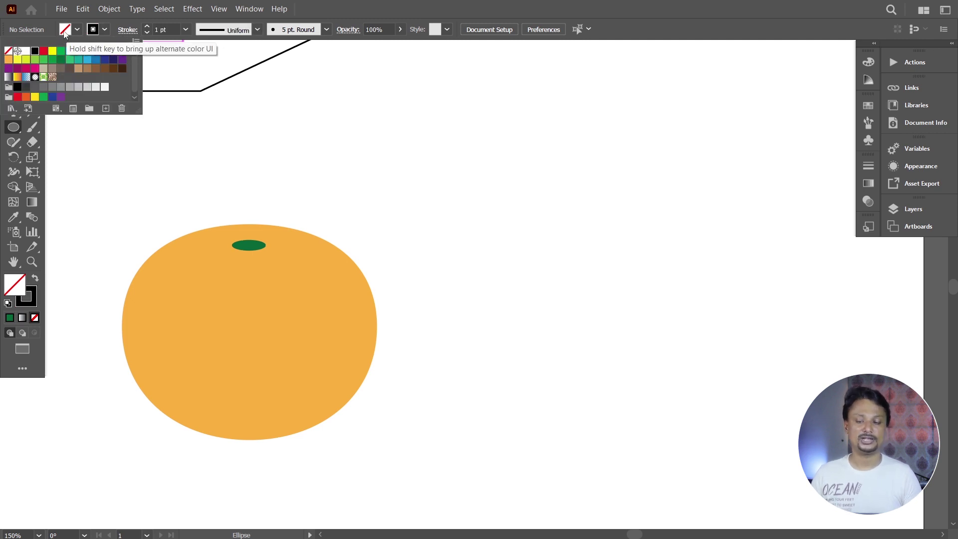
pyautogui.click(514, 205)
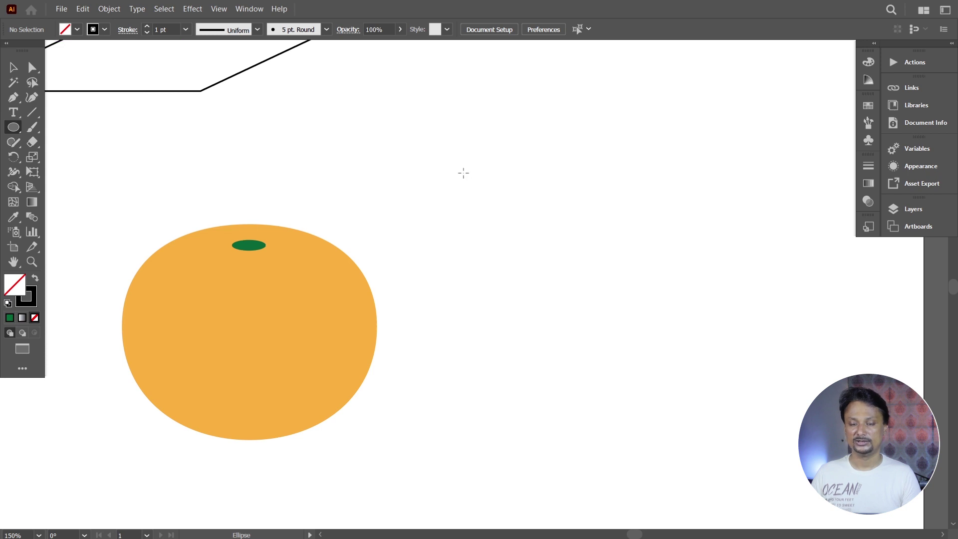
# Draw a tall ellipse right of the orange and drag its anchors into a flattened-top blob
pyautogui.moveTo(494, 192); pyautogui.dragTo(647, 425)
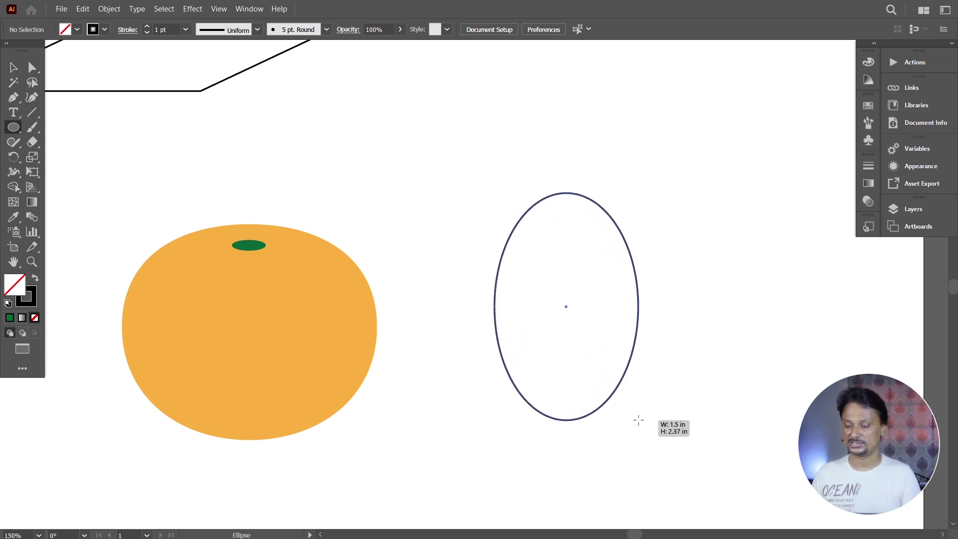
pyautogui.moveTo(647, 425); pyautogui.dragTo(644, 422)
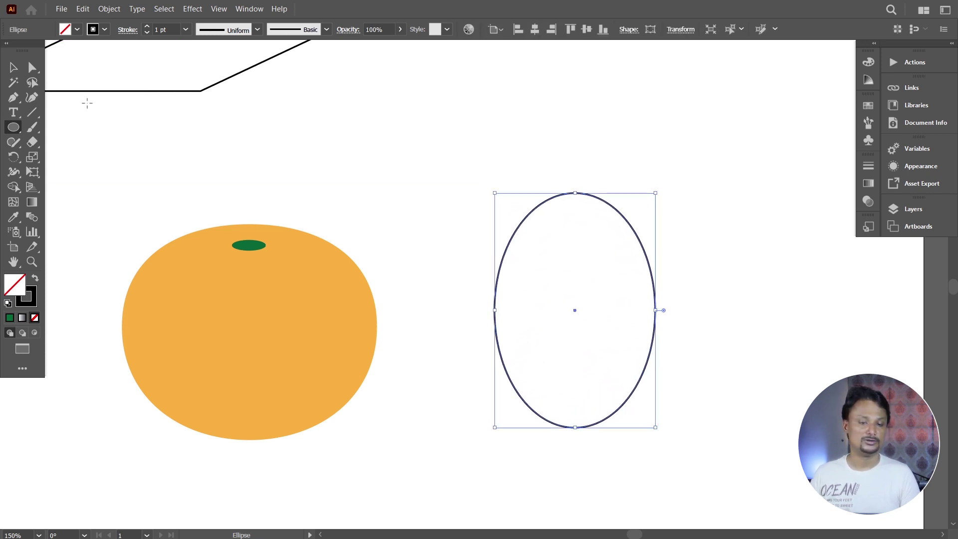
pyautogui.click(31, 73)
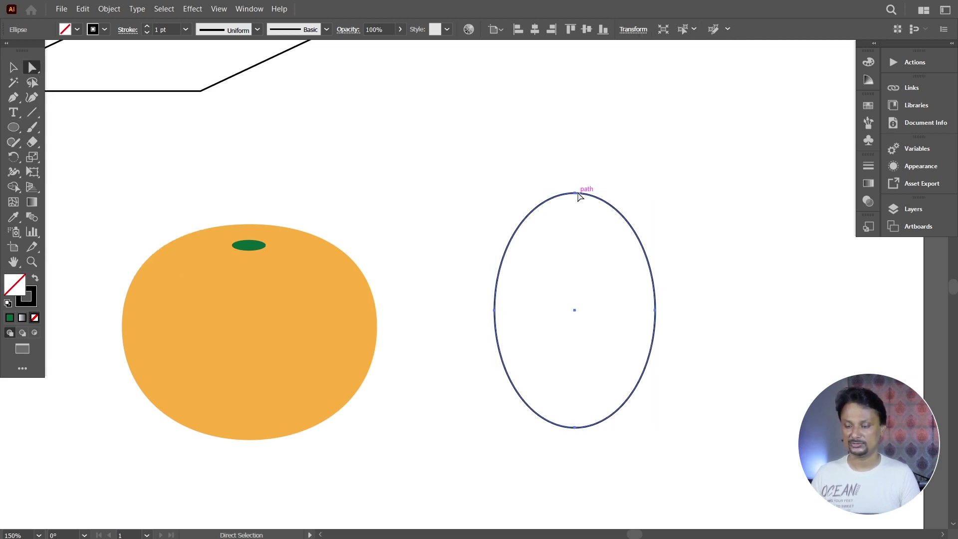
pyautogui.moveTo(575, 193); pyautogui.dragTo(578, 236)
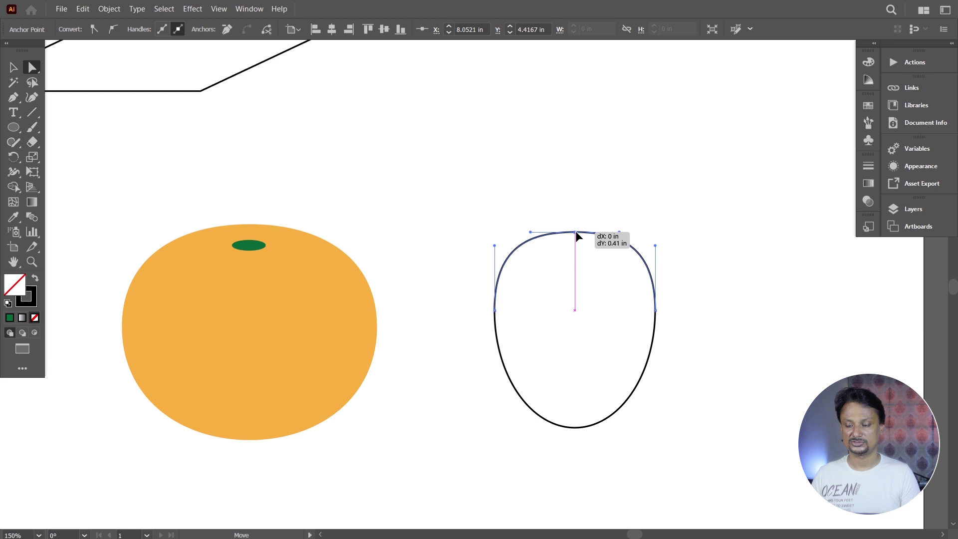
pyautogui.moveTo(578, 237); pyautogui.dragTo(577, 230)
pyautogui.moveTo(577, 429); pyautogui.dragTo(602, 415)
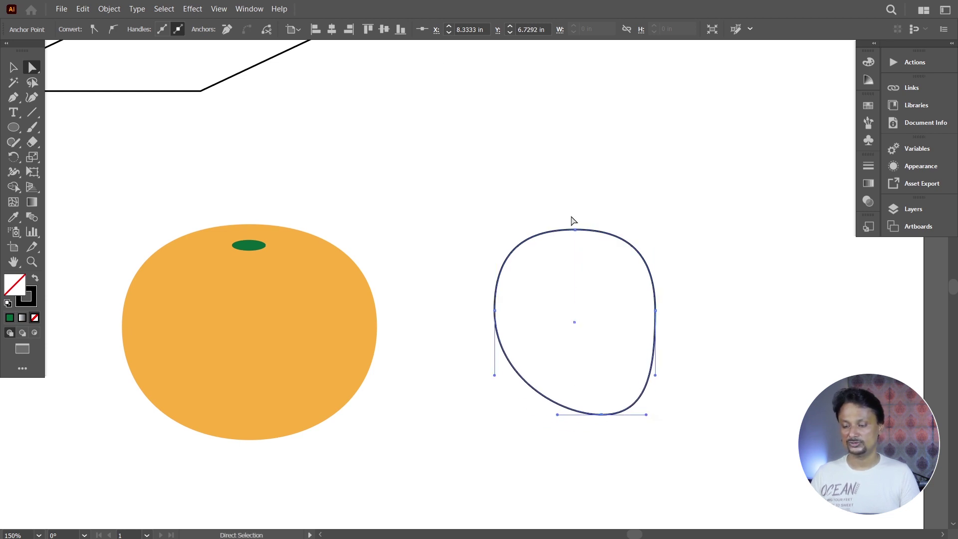
pyautogui.moveTo(578, 231)
pyautogui.mouseDown()
pyautogui.moveTo(573, 241)
pyautogui.moveTo(571, 229)
pyautogui.mouseUp()
pyautogui.press('v')
pyautogui.click(469, 146)
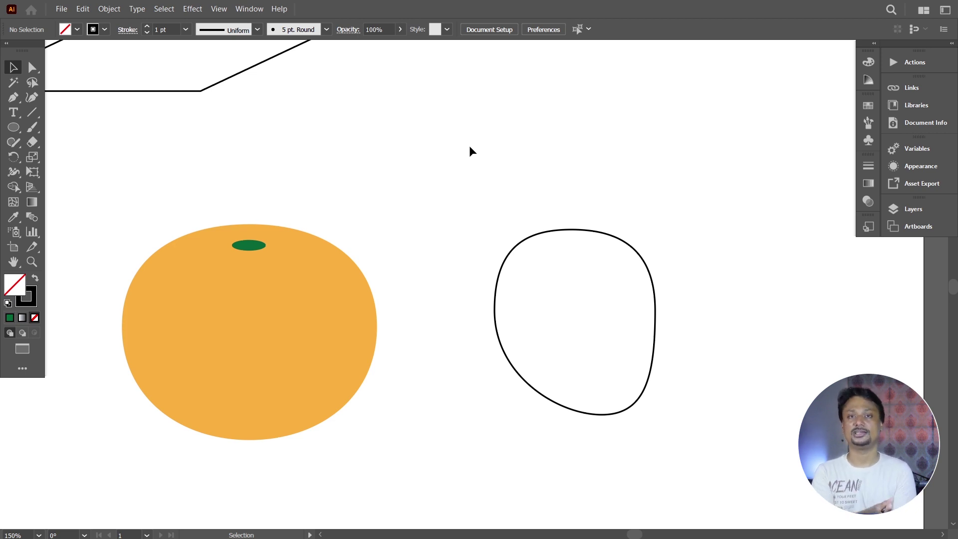
pyautogui.moveTo(469, 146); pyautogui.dragTo(705, 467)
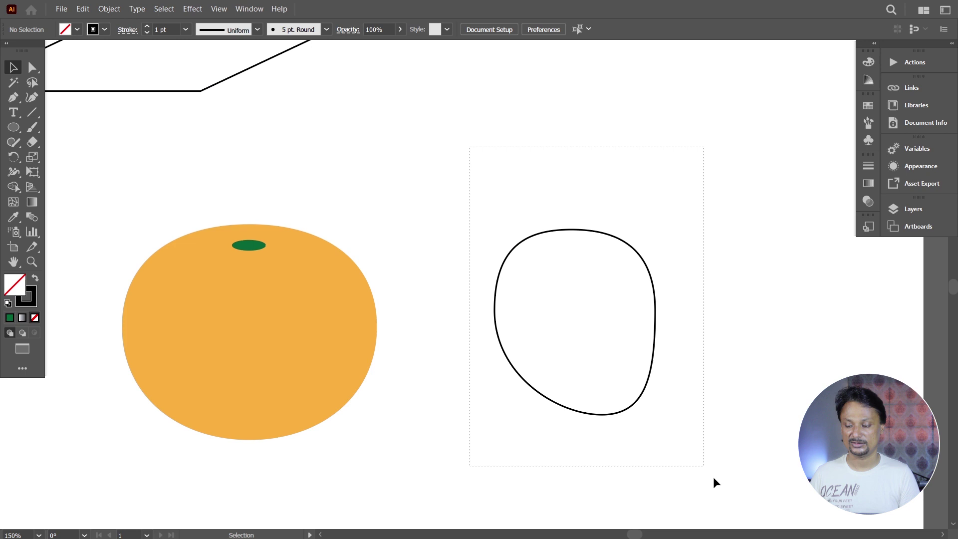
# Fill the blob crimson and set its stroke to None
pyautogui.click(77, 30)
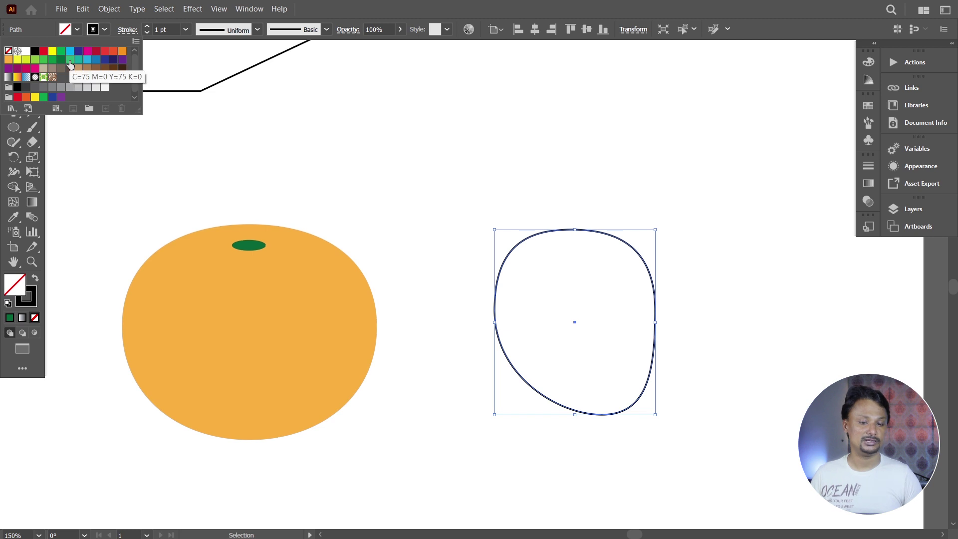
pyautogui.click(96, 50)
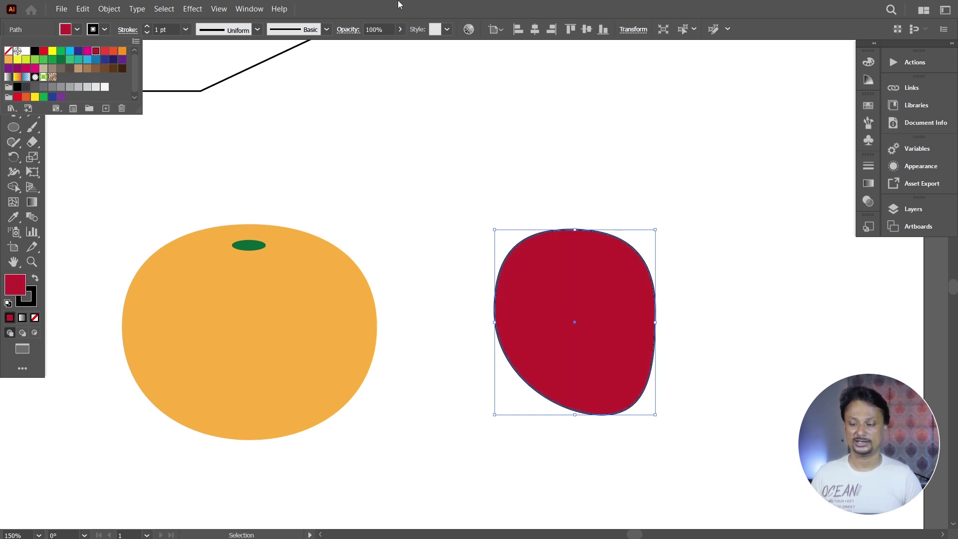
pyautogui.click(106, 33)
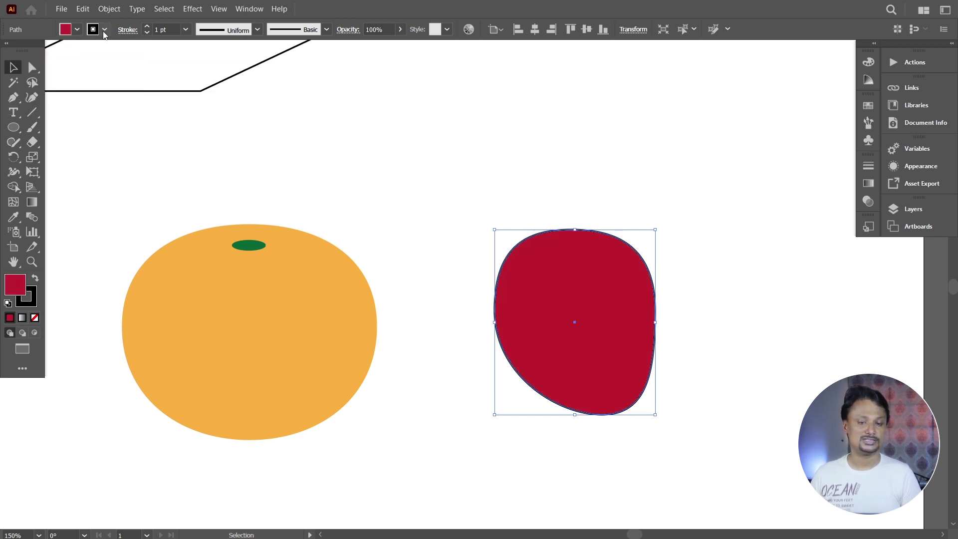
pyautogui.click(104, 31)
pyautogui.click(8, 51)
pyautogui.click(374, 153)
pyautogui.click(375, 151)
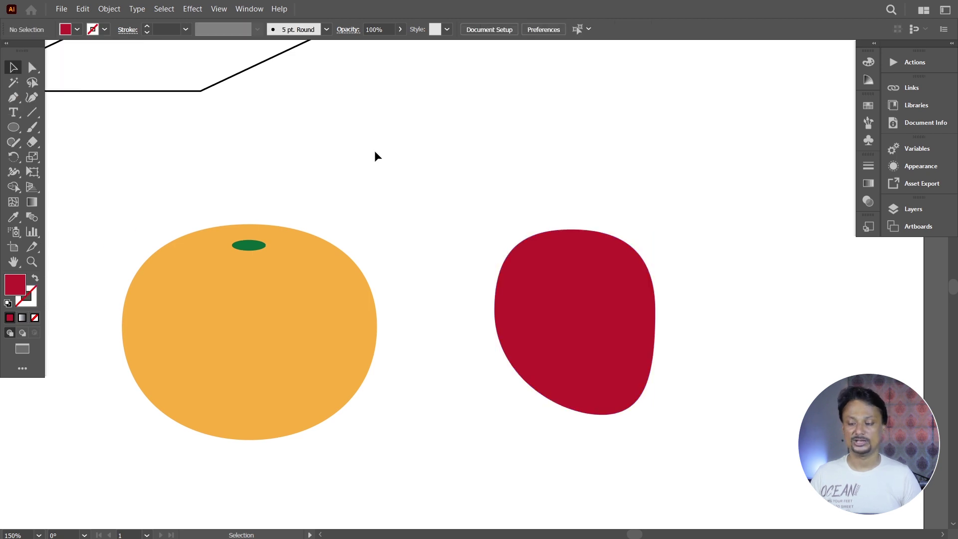
pyautogui.scroll(-1, 568, 157)
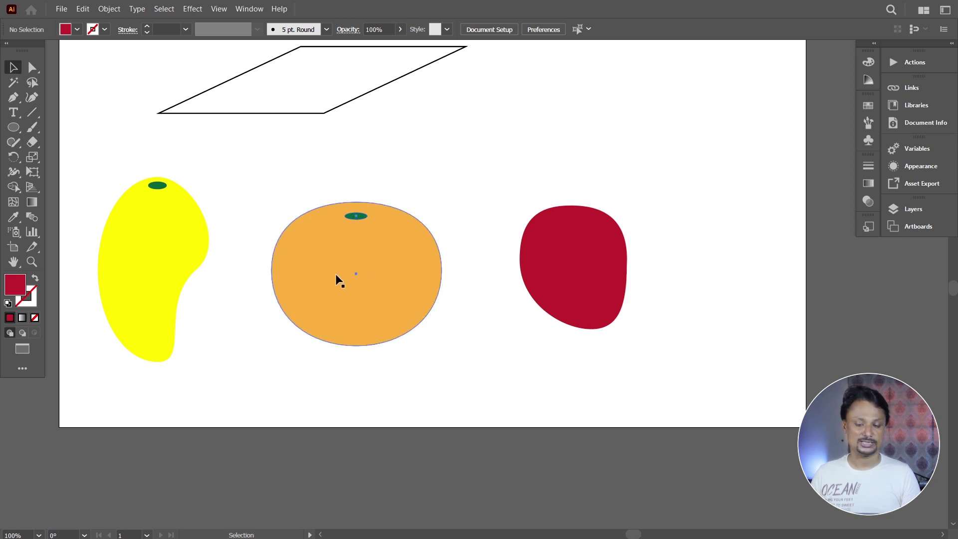
# Slide the orange and red shapes beside the yellow one and group all three
pyautogui.moveTo(338, 276); pyautogui.dragTo(279, 276)
pyautogui.moveTo(567, 286); pyautogui.dragTo(446, 289)
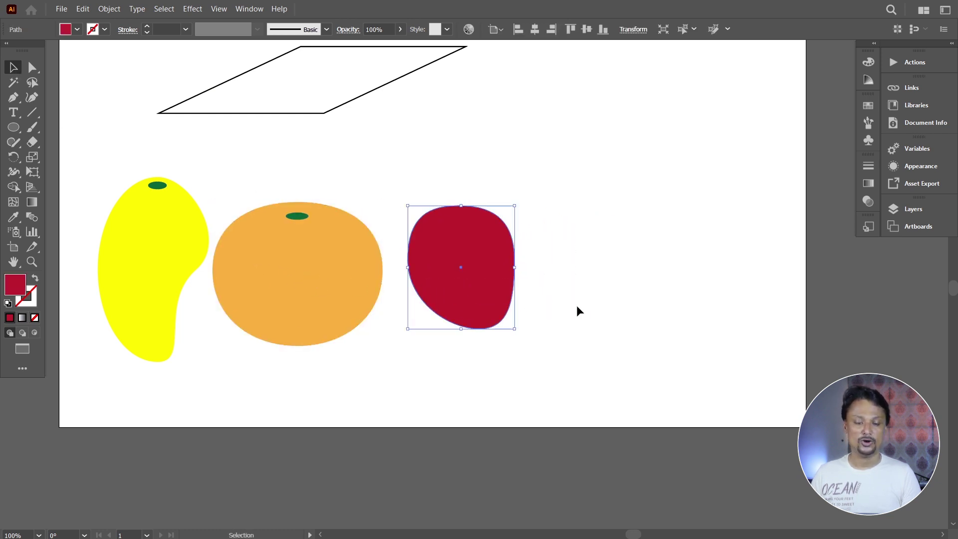
pyautogui.click(578, 312)
pyautogui.moveTo(114, 227); pyautogui.dragTo(549, 397)
pyautogui.hotkey('ctrl', 'g')
pyautogui.click(549, 398)
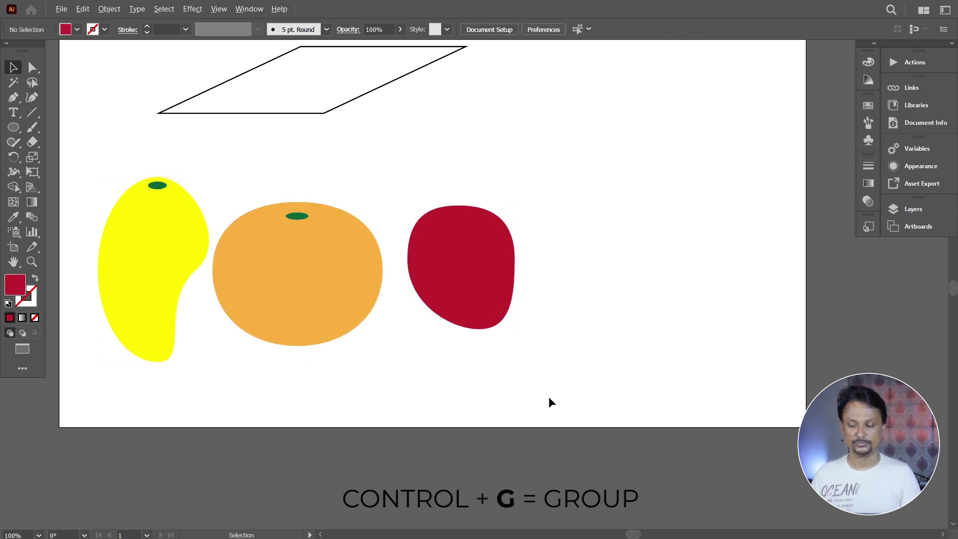
# Move the fruit group off the artboard to the left
pyautogui.scroll(-1, 549, 398)
pyautogui.keyDown('alt'); pyautogui.scroll(-1, 549, 398); pyautogui.keyUp('alt')
pyautogui.moveTo(508, 325); pyautogui.dragTo(150, 248)
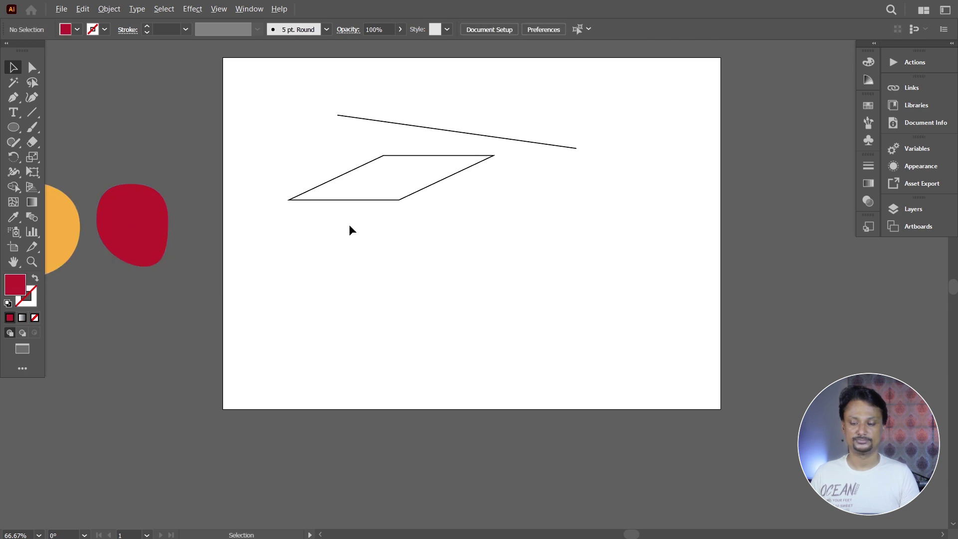
pyautogui.hotkey('ctrl', '1')
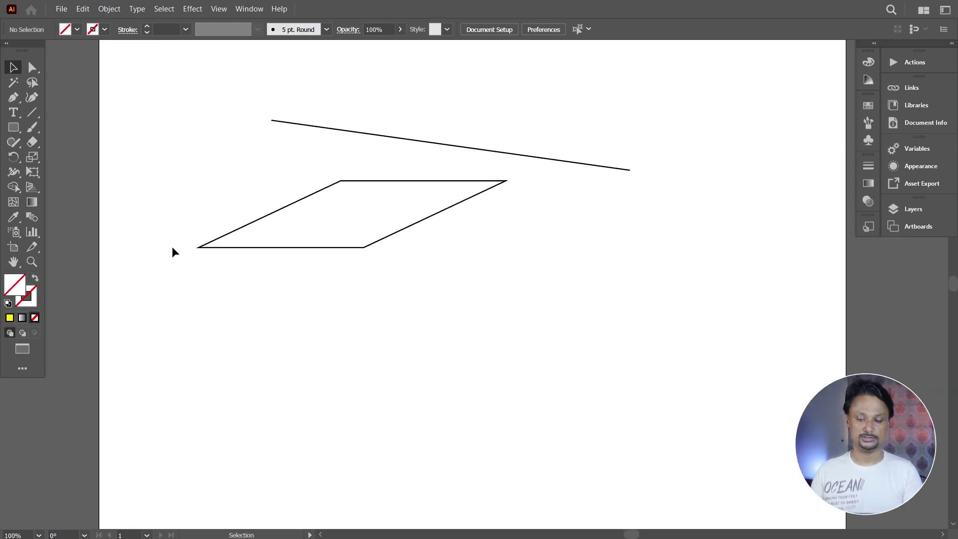
# Delete the parallelogram and the long slanted line
pyautogui.click(202, 246)
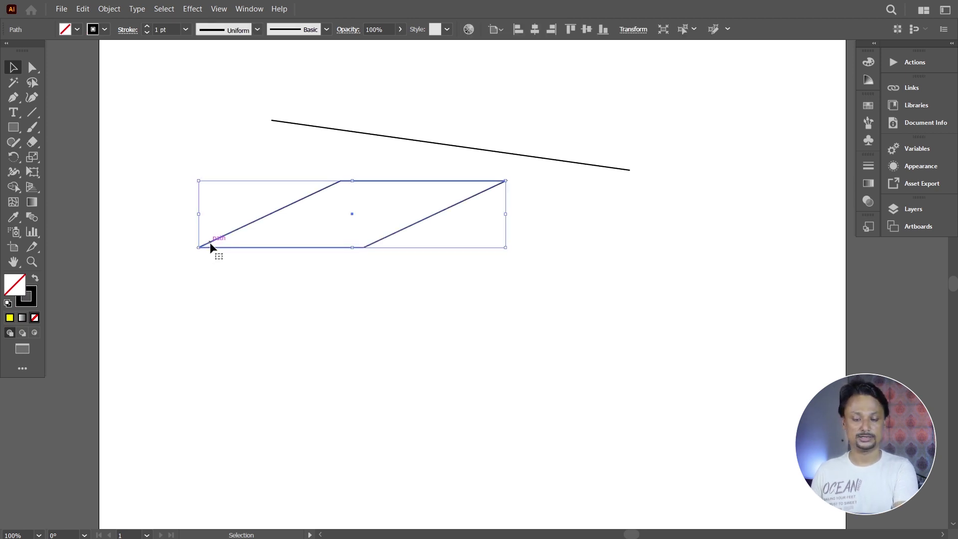
pyautogui.press('Delete')
pyautogui.click(313, 127)
pyautogui.press('Delete')
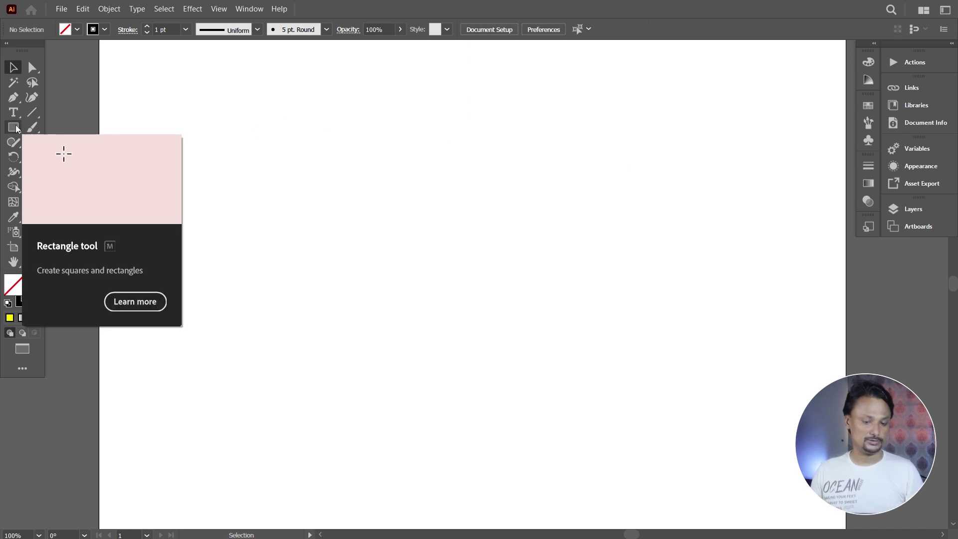
# Draw a hexagon and drag its anchors into a flap with flat top and straight left edge
pyautogui.click(16, 128)
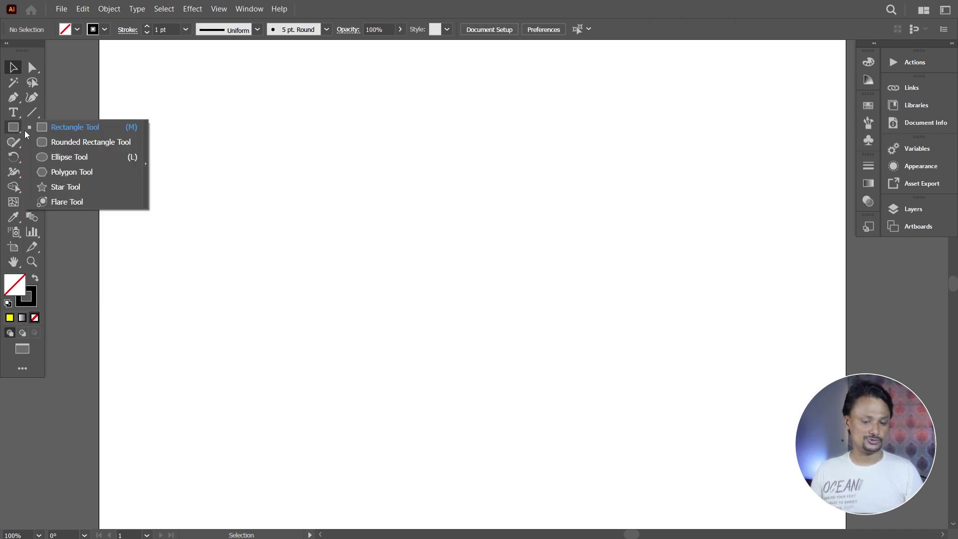
pyautogui.click(63, 172)
pyautogui.moveTo(349, 257); pyautogui.dragTo(439, 339)
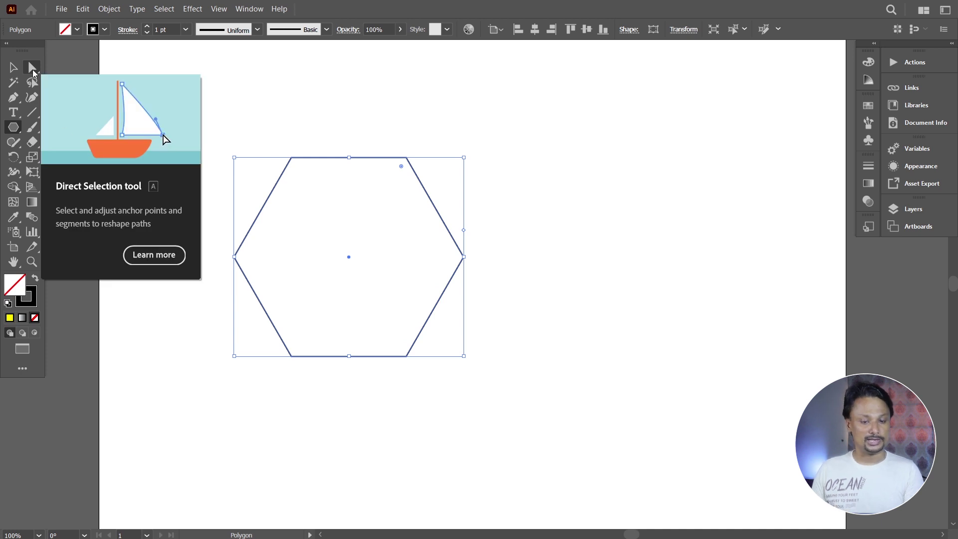
pyautogui.click(32, 69)
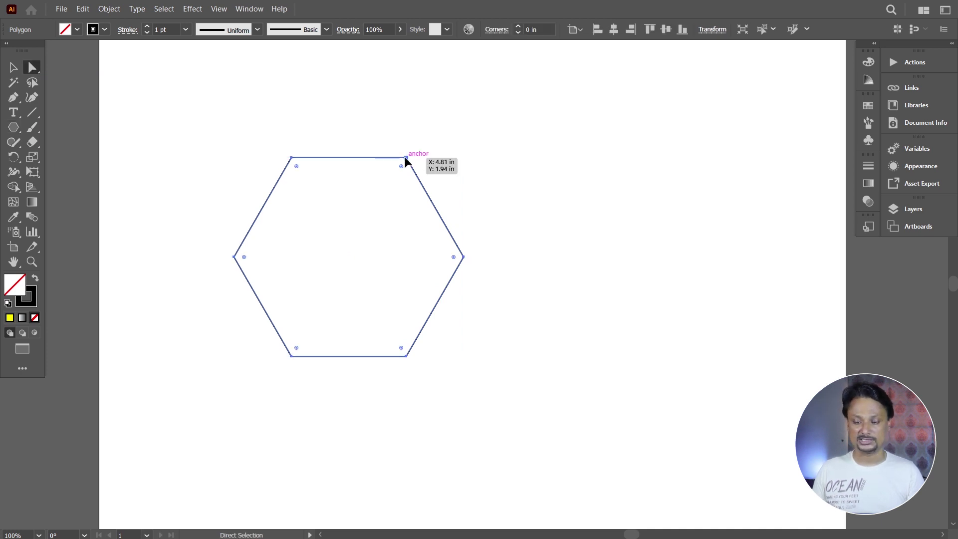
pyautogui.moveTo(405, 159); pyautogui.dragTo(369, 243)
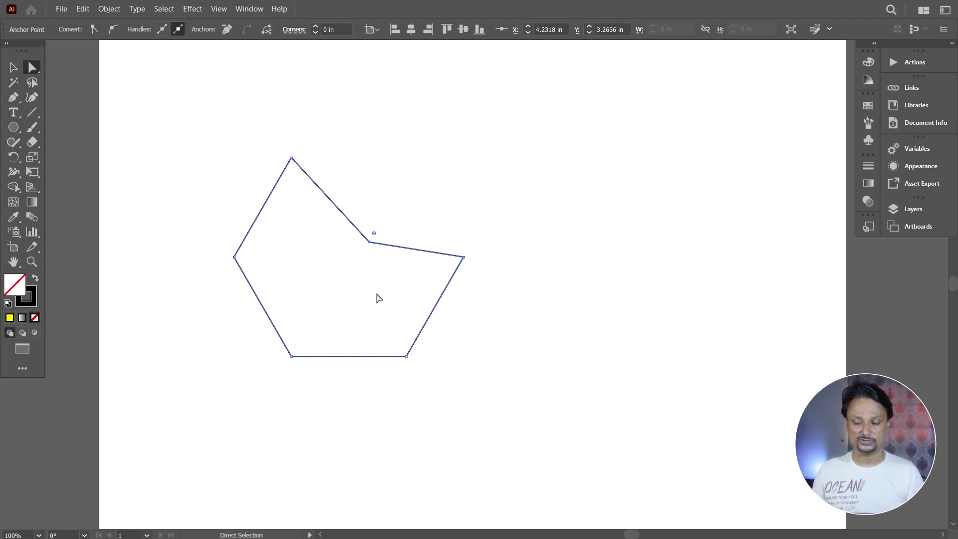
pyautogui.moveTo(369, 243)
pyautogui.mouseDown()
pyautogui.moveTo(344, 272)
pyautogui.moveTo(308, 256)
pyautogui.mouseUp()
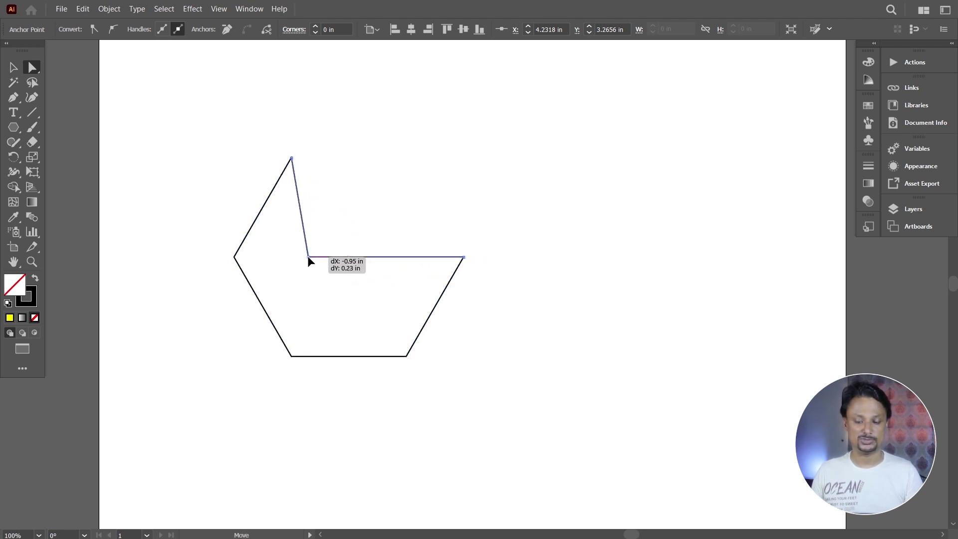
pyautogui.moveTo(308, 252); pyautogui.dragTo(310, 265)
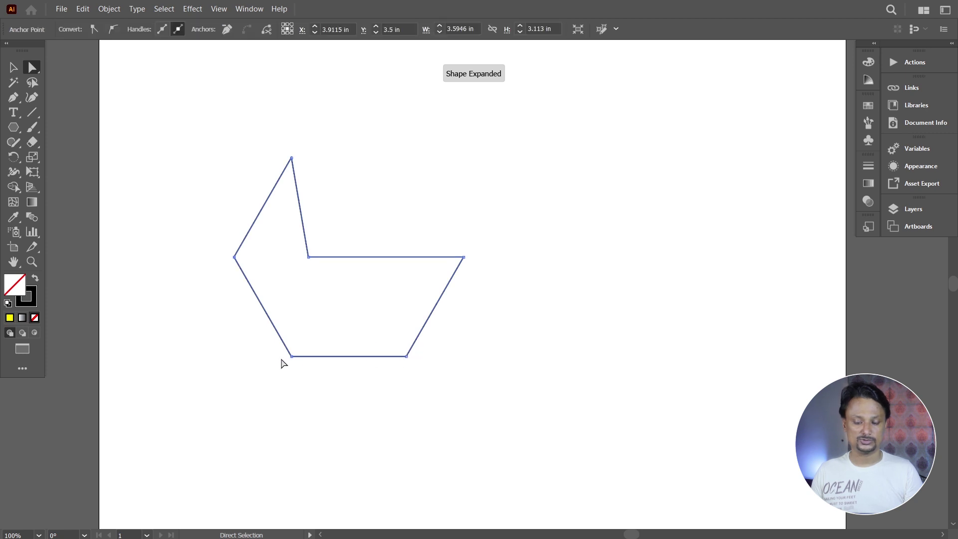
pyautogui.moveTo(292, 356); pyautogui.dragTo(236, 355)
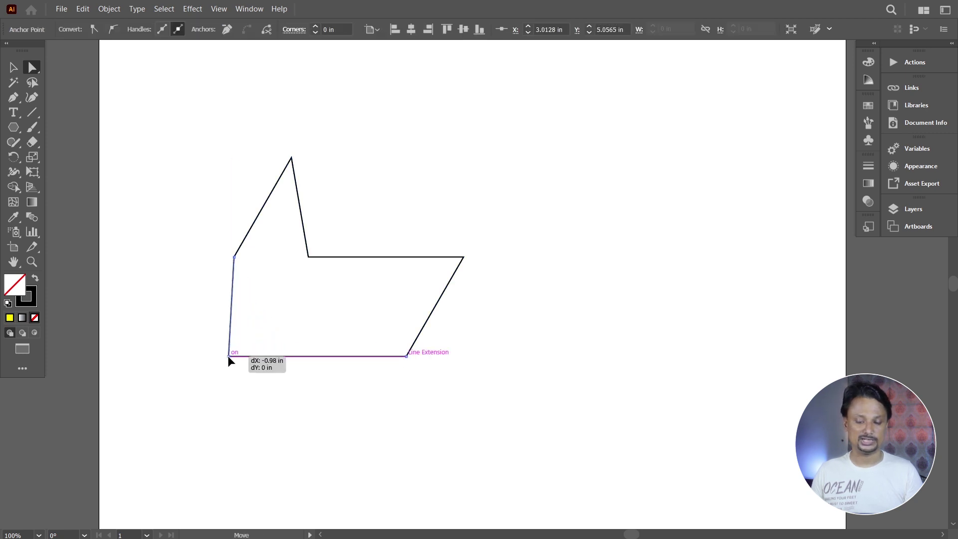
pyautogui.click(14, 66)
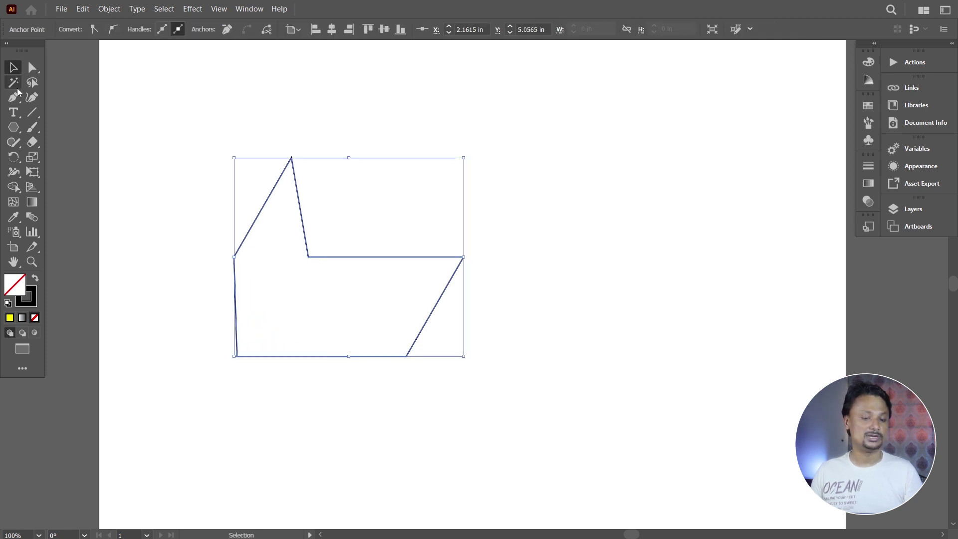
# Draw a five-point star right of the flap and pull its inner points outward
pyautogui.moveTo(13, 127); pyautogui.dragTo(59, 187)
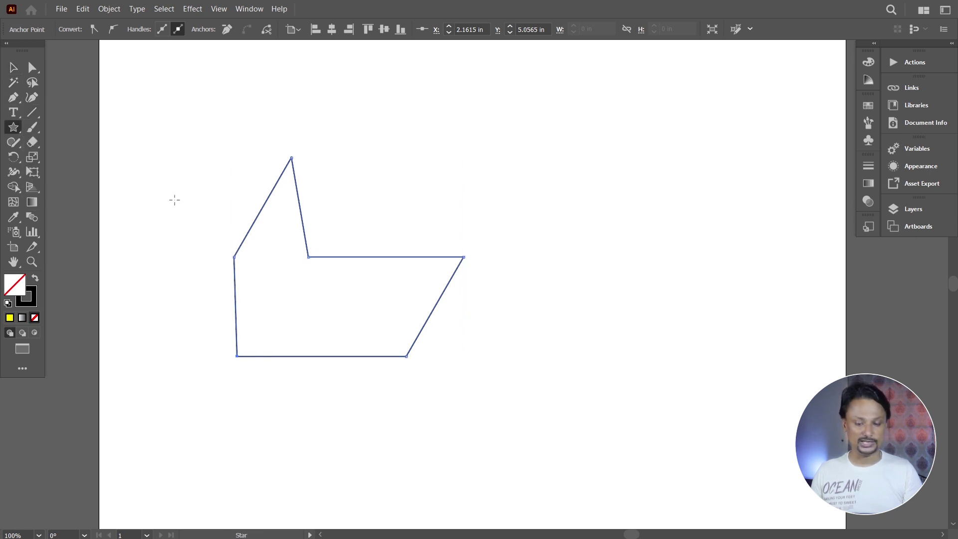
pyautogui.moveTo(564, 218); pyautogui.dragTo(637, 319)
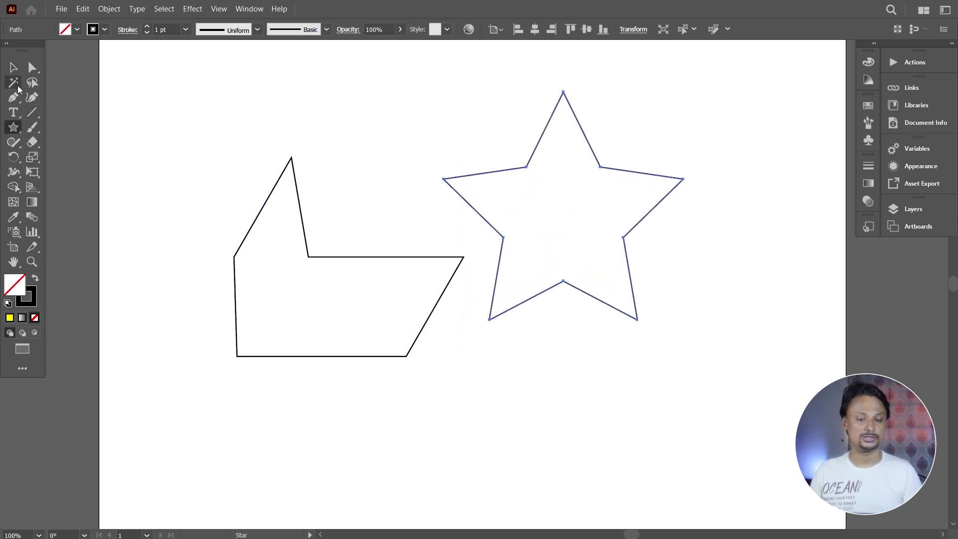
pyautogui.click(32, 67)
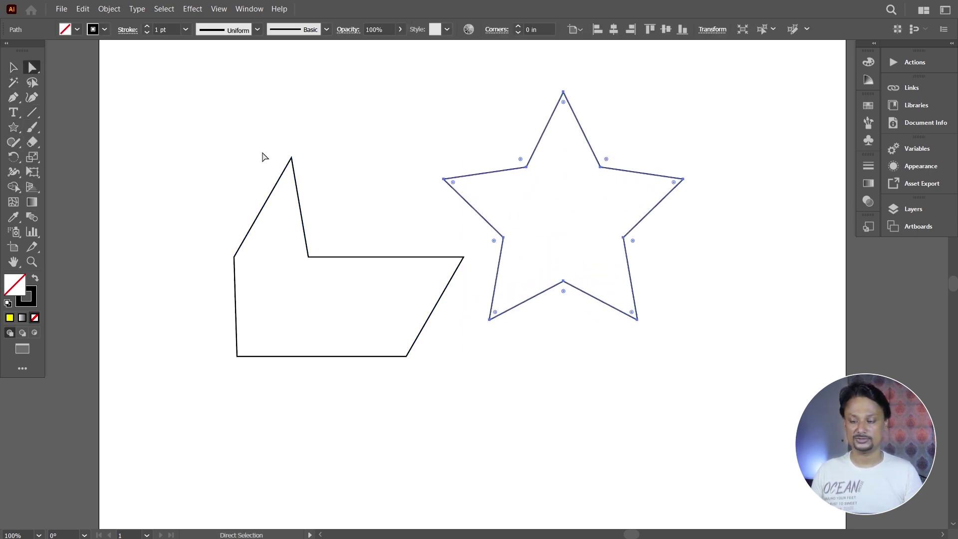
pyautogui.click(527, 167)
pyautogui.keyDown('shift'); pyautogui.click(600, 167); pyautogui.keyUp('shift')
pyautogui.keyDown('shift'); pyautogui.click(624, 237); pyautogui.keyUp('shift')
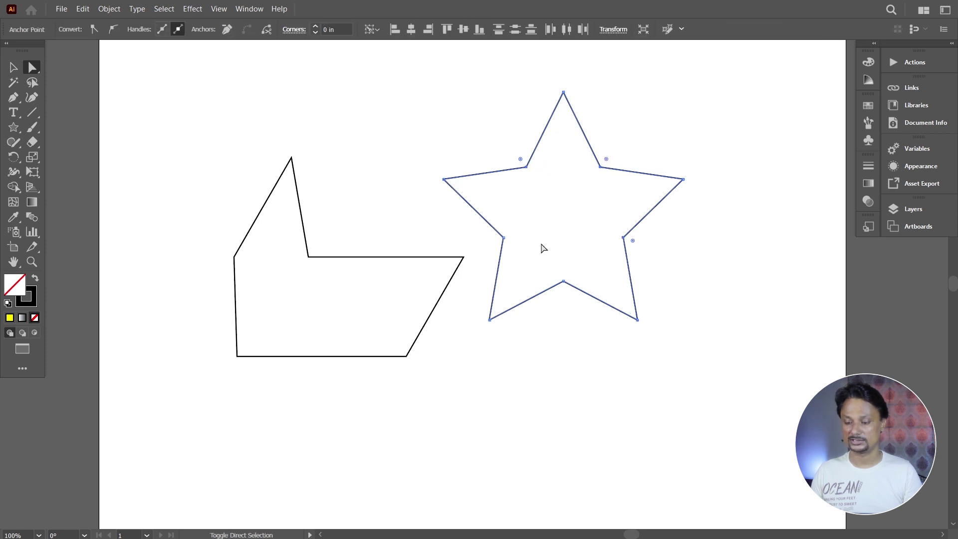
pyautogui.keyDown('shift'); pyautogui.click(504, 237); pyautogui.keyUp('shift')
pyautogui.moveTo(565, 283)
pyautogui.mouseDown()
pyautogui.moveTo(562, 304)
pyautogui.moveTo(573, 268)
pyautogui.mouseUp()
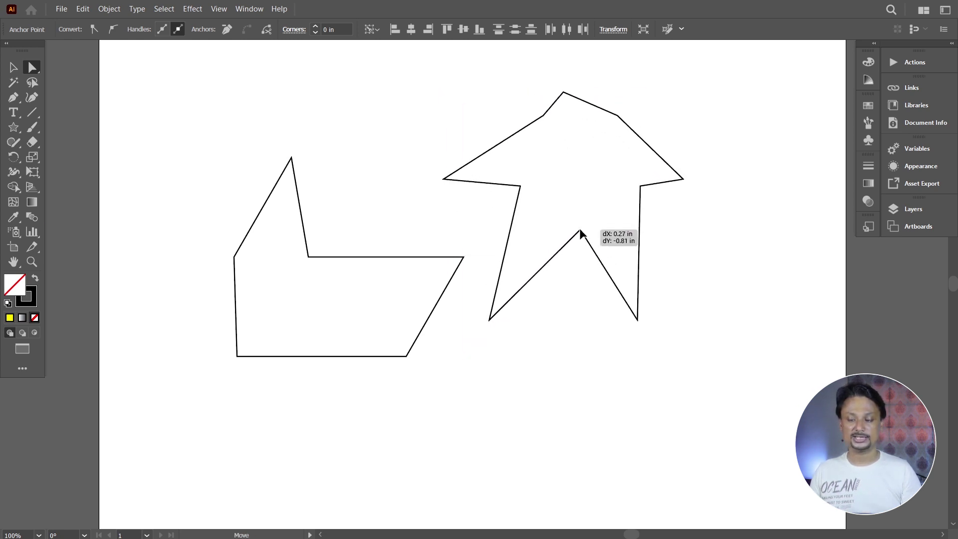
pyautogui.moveTo(572, 268); pyautogui.dragTo(486, 261)
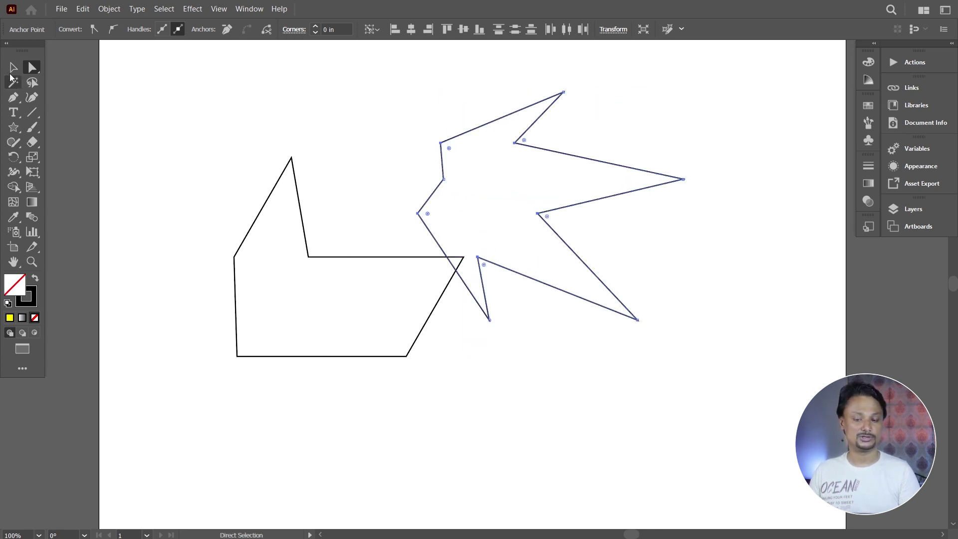
# Move the pentagon aside, then delete both the star and the pentagon
pyautogui.click(13, 67)
pyautogui.click(310, 150)
pyautogui.moveTo(394, 258); pyautogui.dragTo(417, 377)
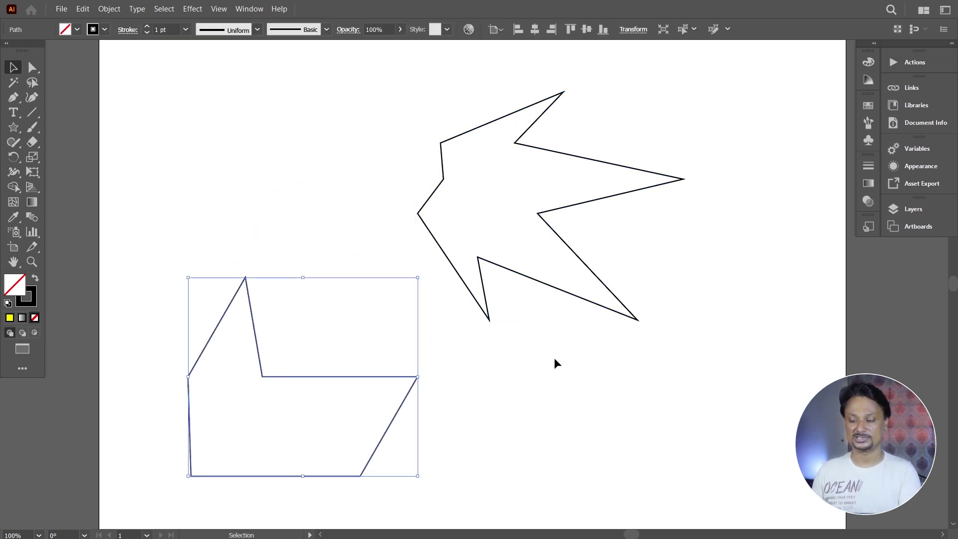
pyautogui.click(562, 290)
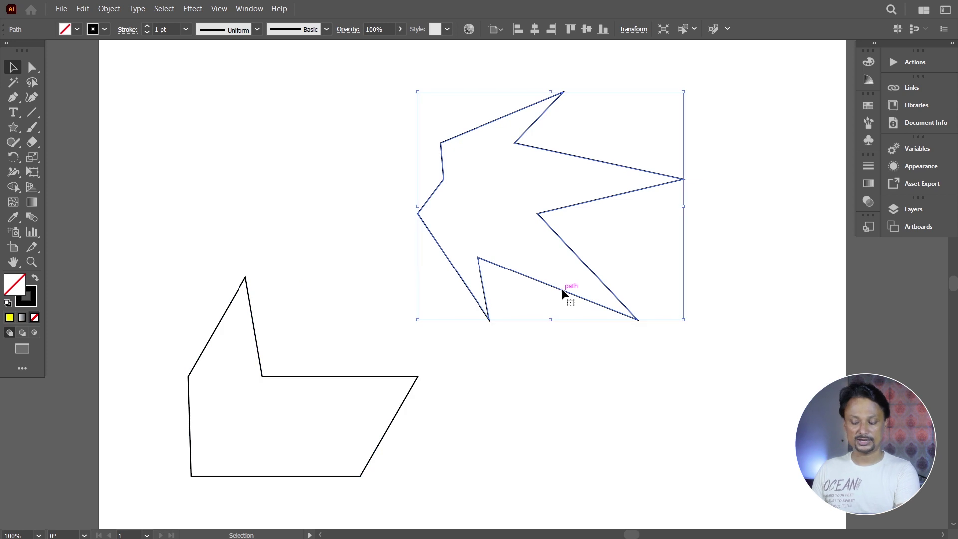
pyautogui.press('Delete')
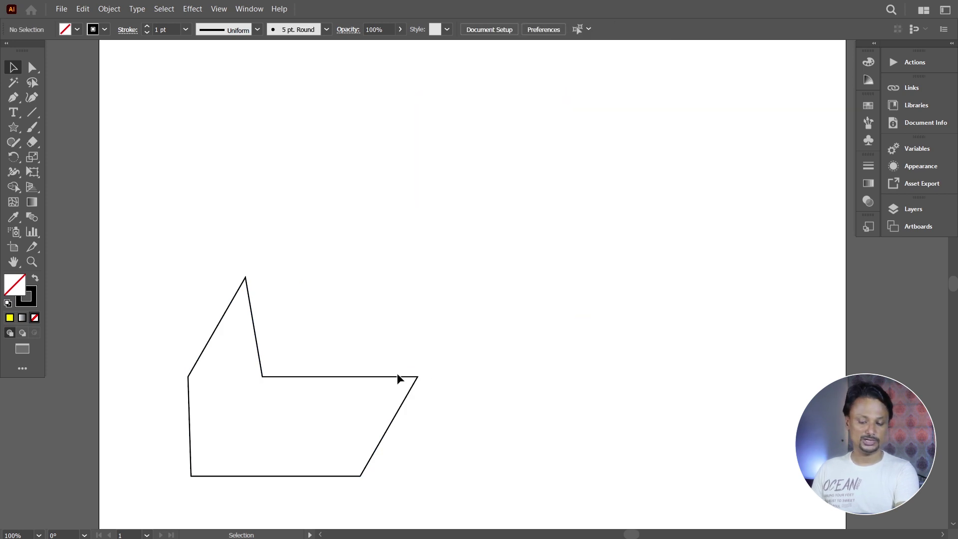
pyautogui.click(409, 378)
pyautogui.press('Delete')
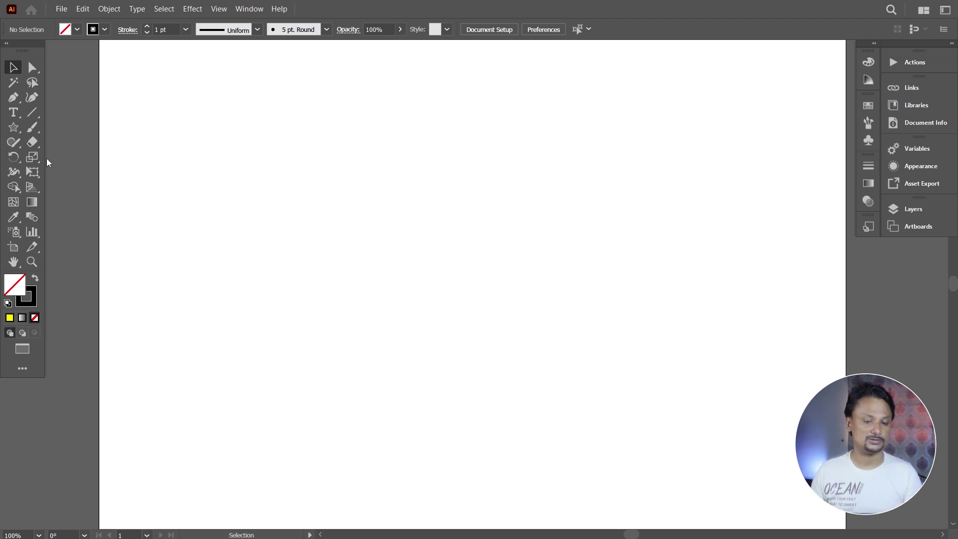
# Draw a square near the page centre, nudge it down, and fill it CMYK Yellow
pyautogui.click(9, 132)
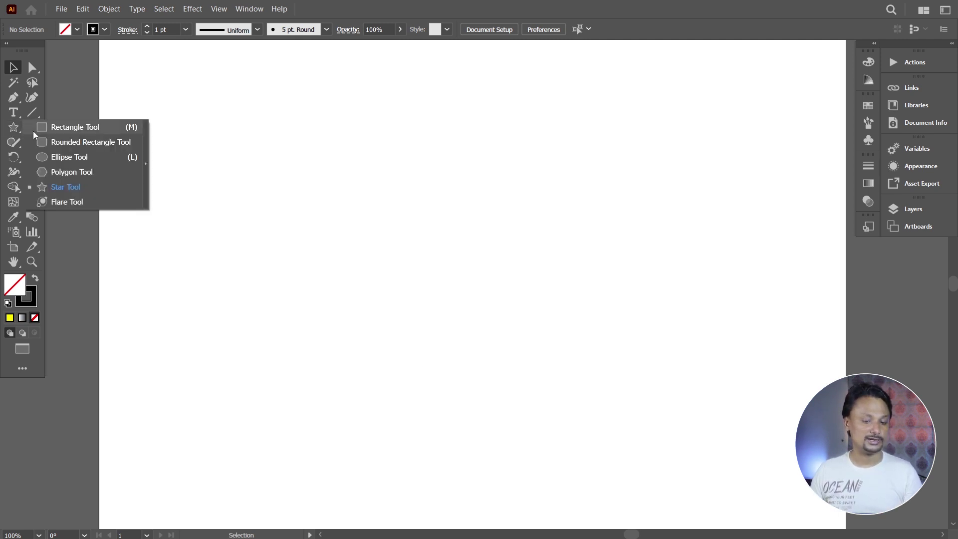
pyautogui.click(61, 129)
pyautogui.moveTo(295, 168); pyautogui.dragTo(506, 379)
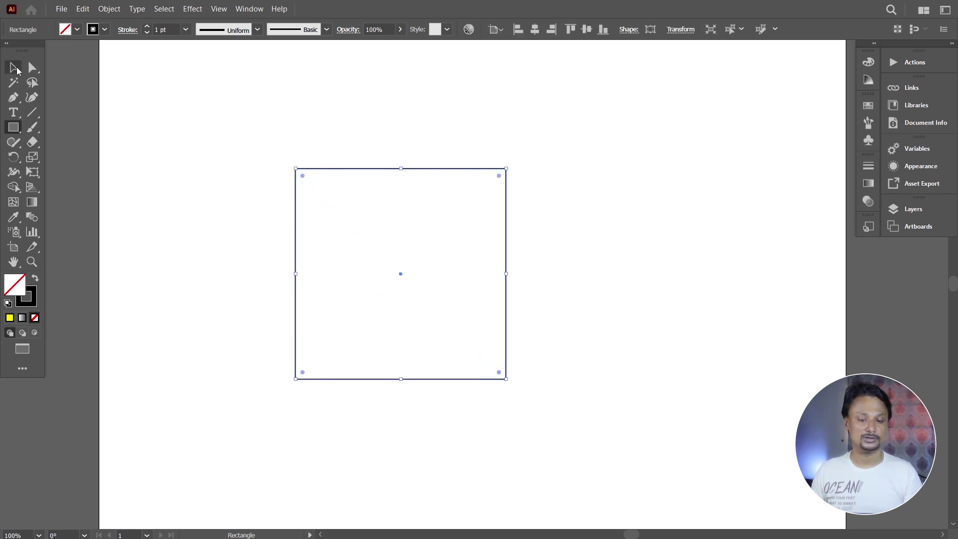
pyautogui.click(16, 72)
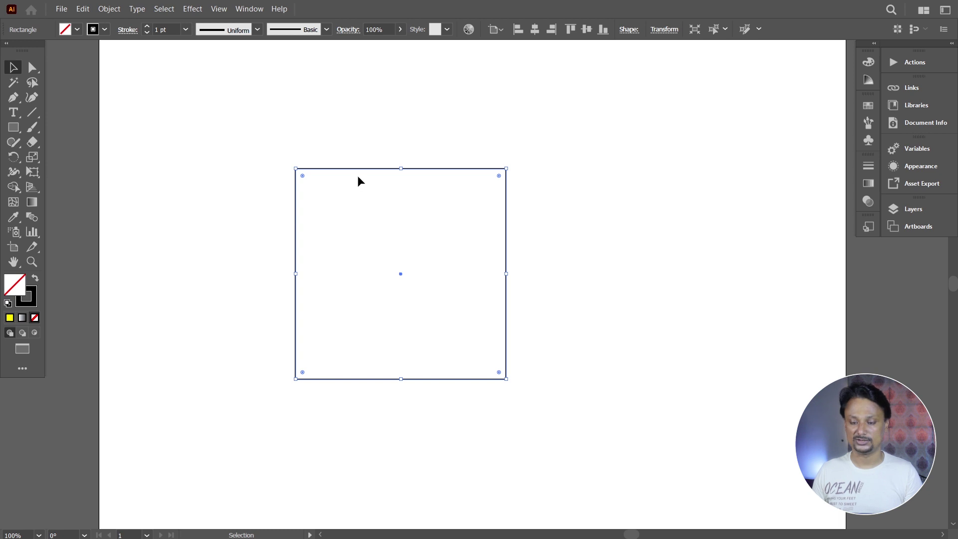
pyautogui.moveTo(355, 169); pyautogui.dragTo(348, 218)
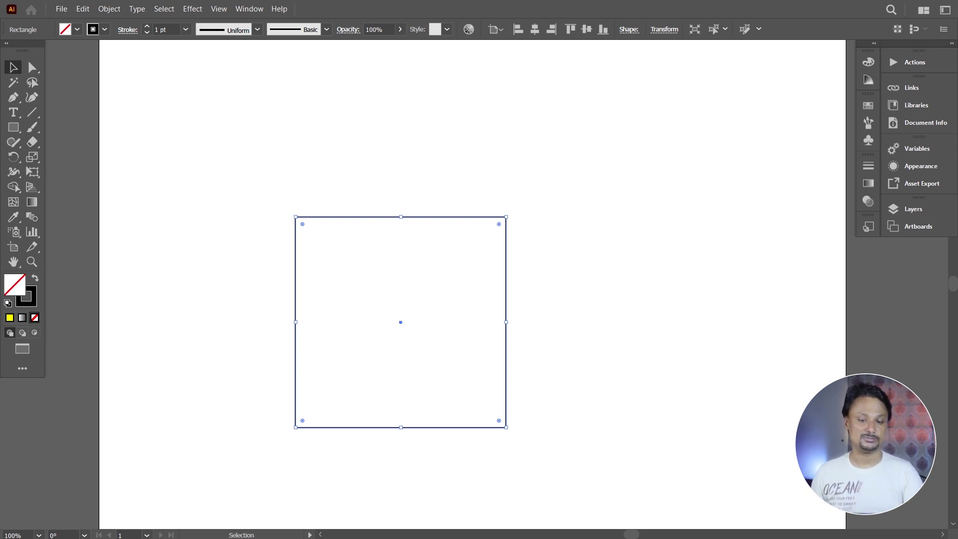
pyautogui.click(77, 30)
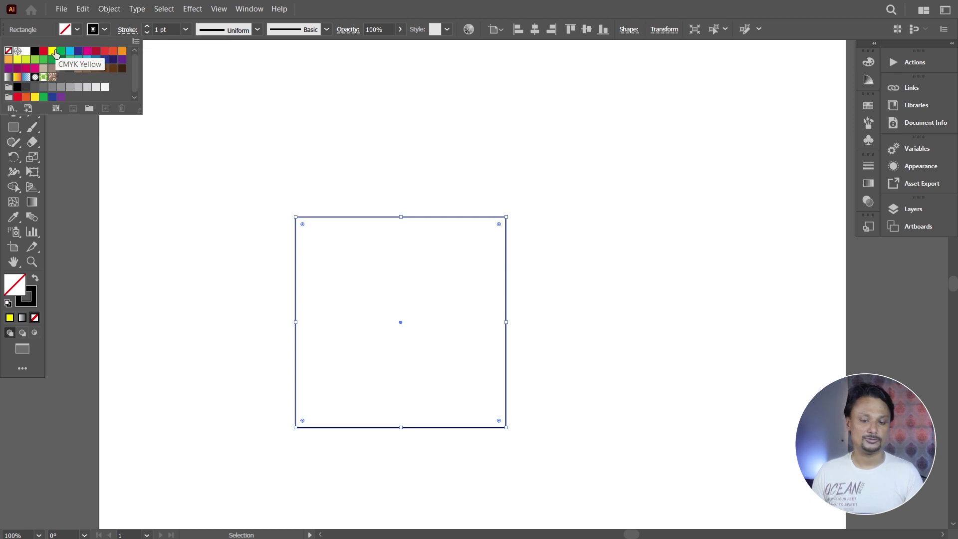
pyautogui.click(52, 51)
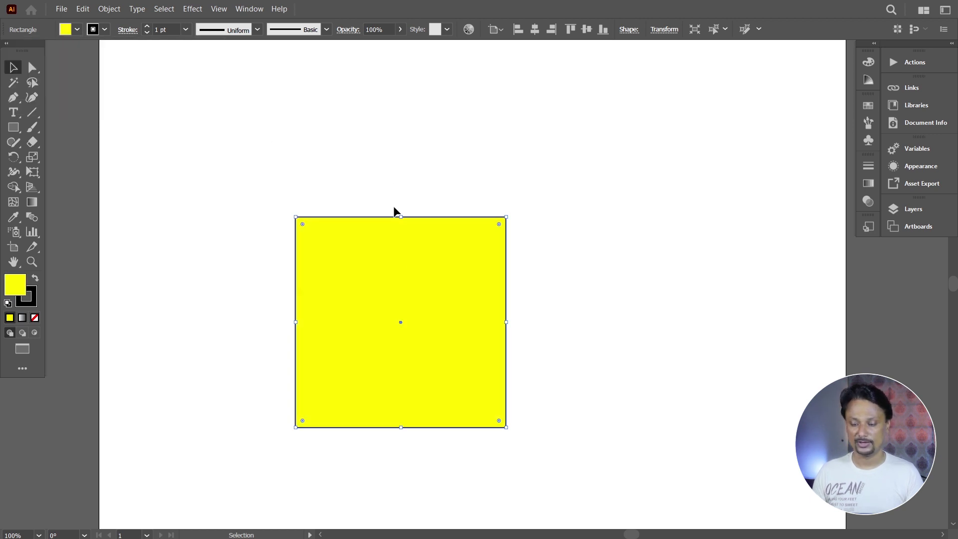
pyautogui.moveTo(398, 286); pyautogui.dragTo(398, 305)
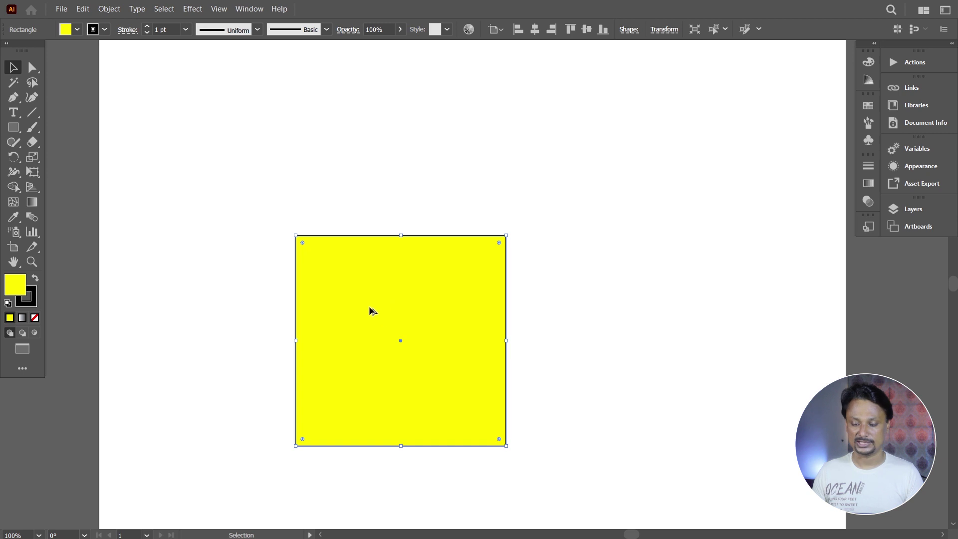
# Duplicate the yellow square flush to its right and slant the copy's right edge up-left into a side face
pyautogui.moveTo(370, 311); pyautogui.dragTo(569, 325)
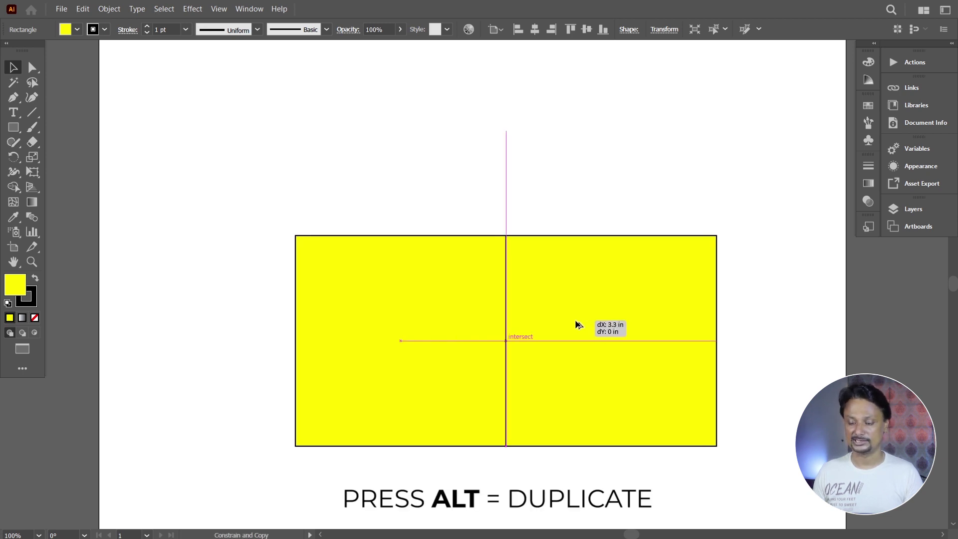
pyautogui.moveTo(569, 325); pyautogui.dragTo(567, 325)
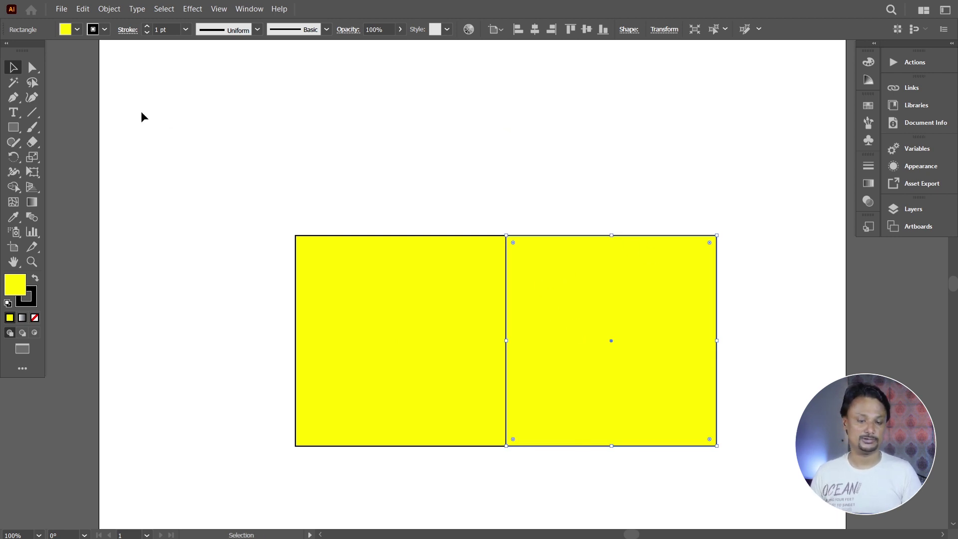
pyautogui.click(33, 71)
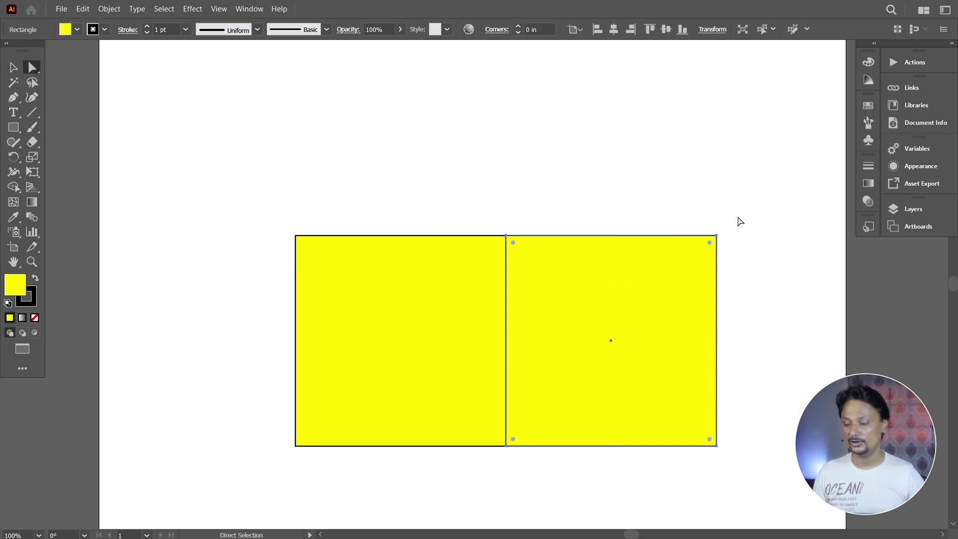
pyautogui.moveTo(738, 215)
pyautogui.mouseDown()
pyautogui.moveTo(716, 453)
pyautogui.moveTo(615, 378)
pyautogui.moveTo(586, 388)
pyautogui.mouseUp()
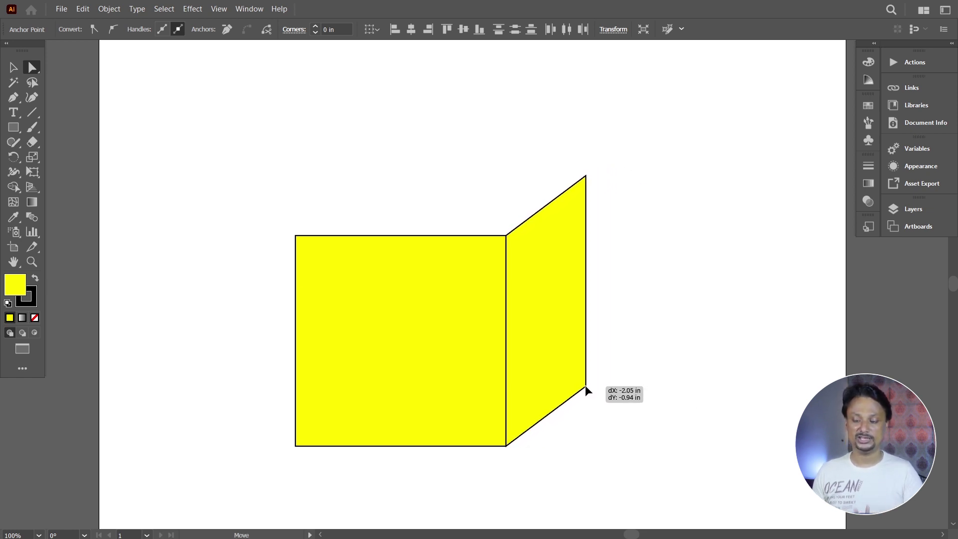
pyautogui.moveTo(586, 388); pyautogui.dragTo(583, 387)
pyautogui.click(653, 394)
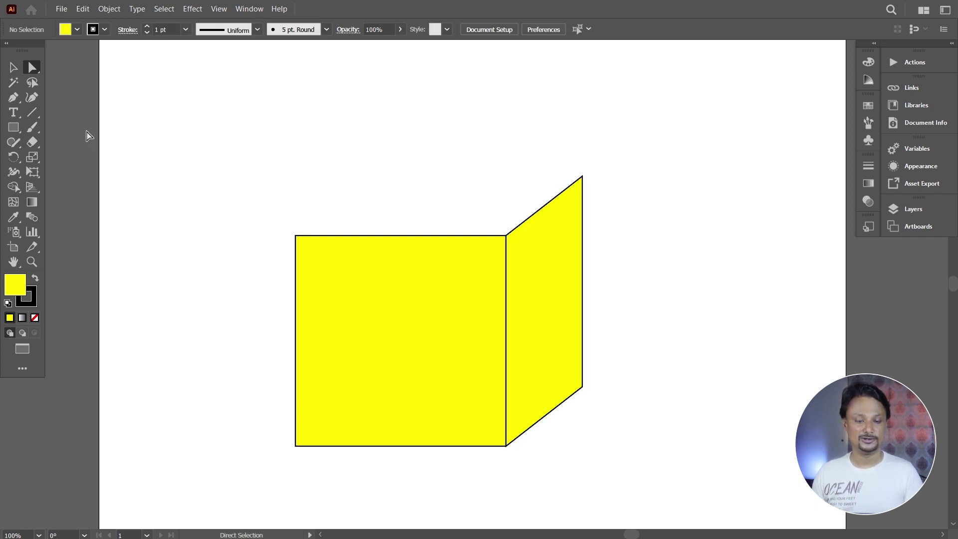
pyautogui.click(15, 71)
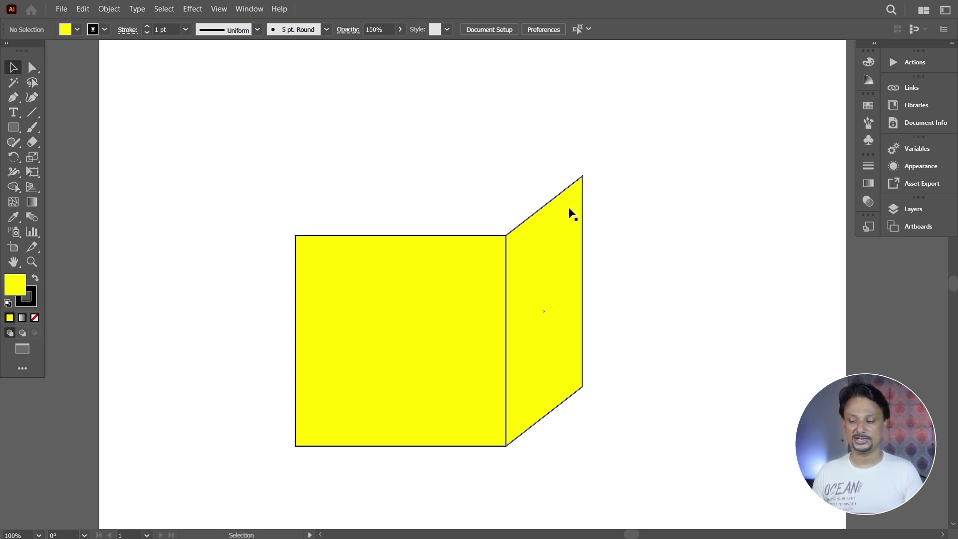
# Copy the right side face to the front square's left edge and send it to the back
pyautogui.click(564, 223)
pyautogui.moveTo(583, 246); pyautogui.dragTo(371, 249)
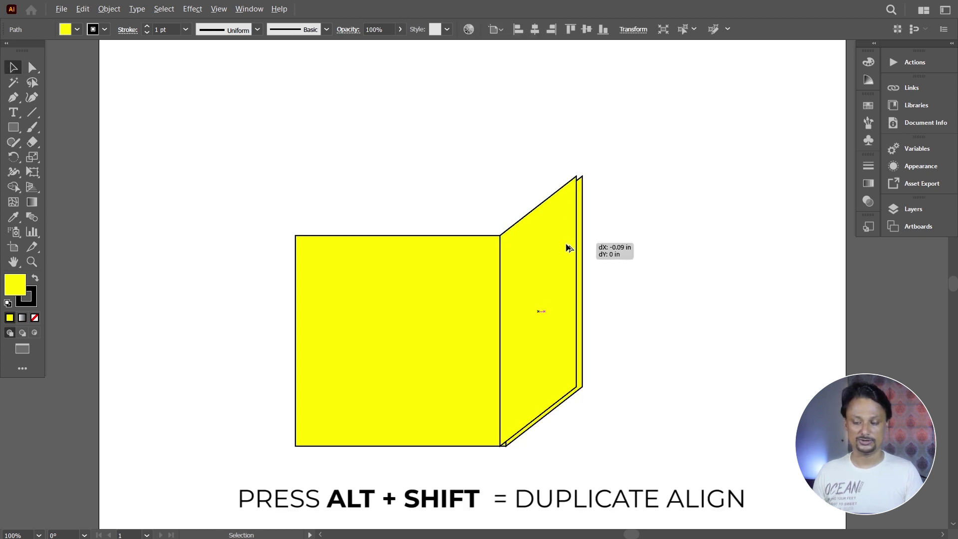
pyautogui.moveTo(372, 248); pyautogui.dragTo(375, 248)
pyautogui.rightClick(369, 172)
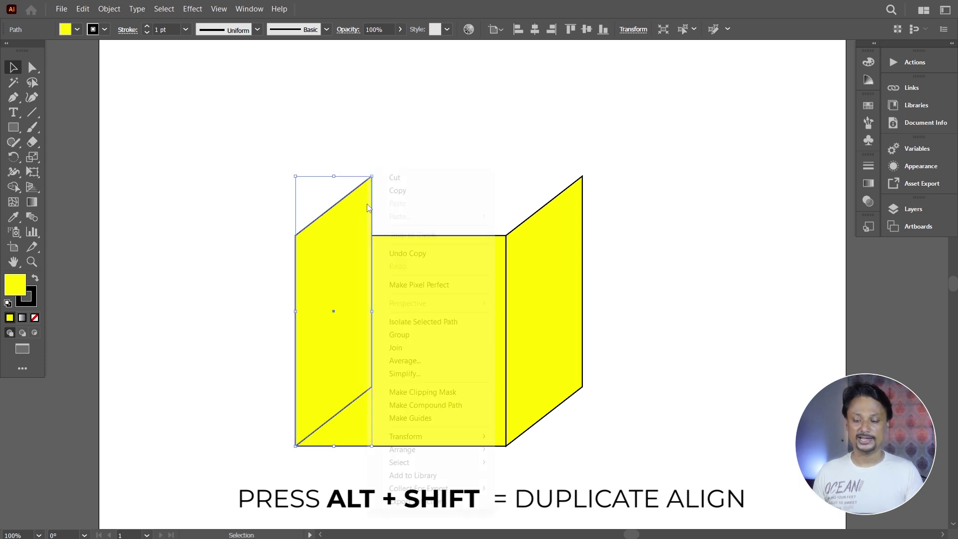
pyautogui.click(425, 128)
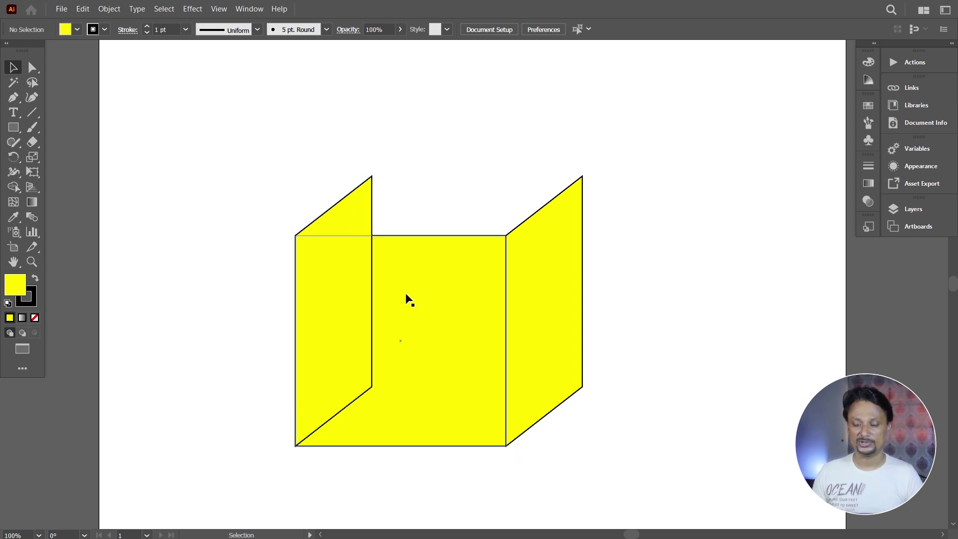
pyautogui.click(355, 212)
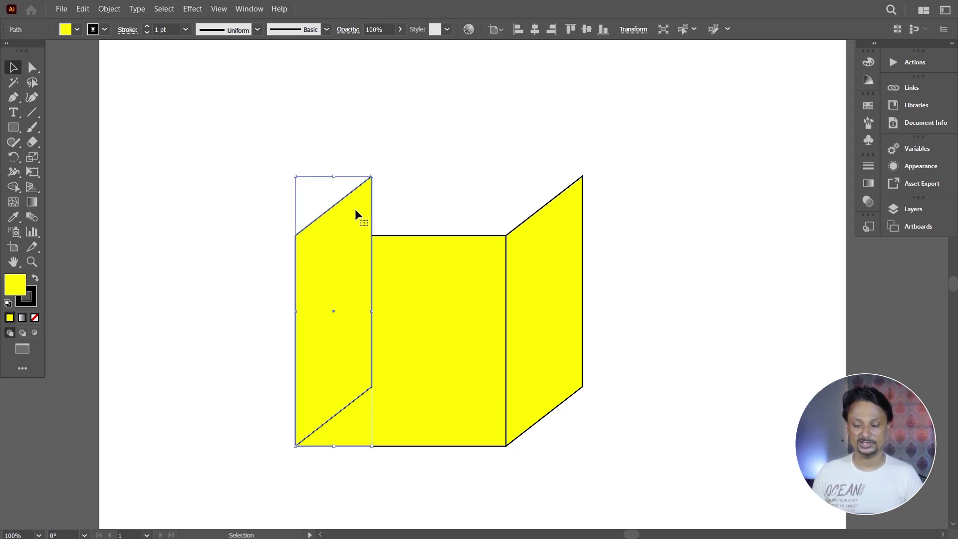
pyautogui.rightClick(356, 210)
pyautogui.moveTo(419, 450)
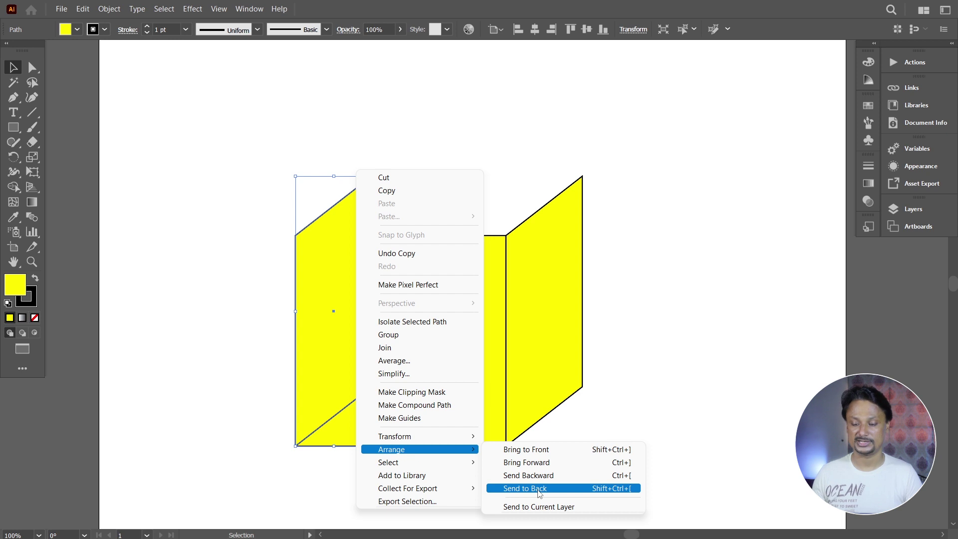
pyautogui.click(540, 489)
pyautogui.click(601, 445)
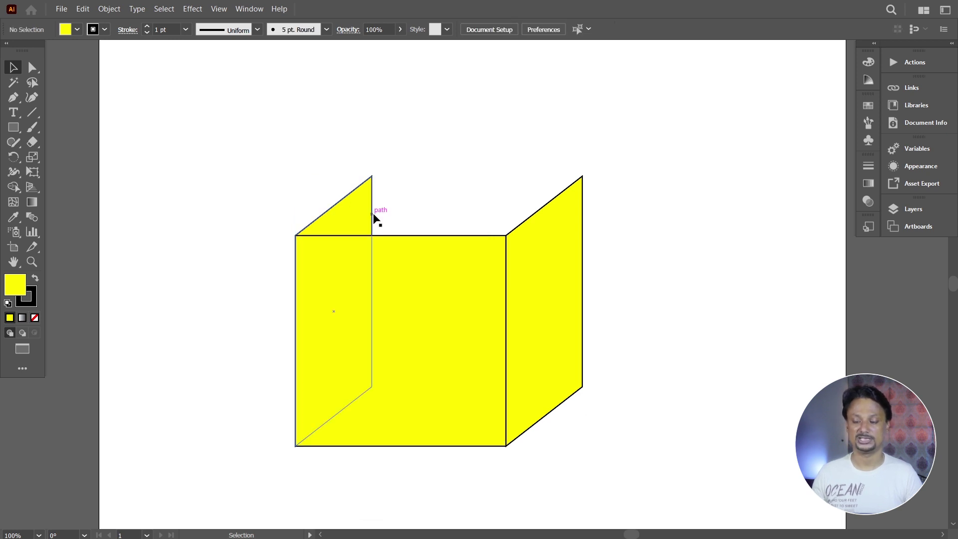
# Place a copy of the front square at the back corner where the side faces' tops meet
pyautogui.click(356, 285)
pyautogui.moveTo(388, 301); pyautogui.dragTo(465, 243)
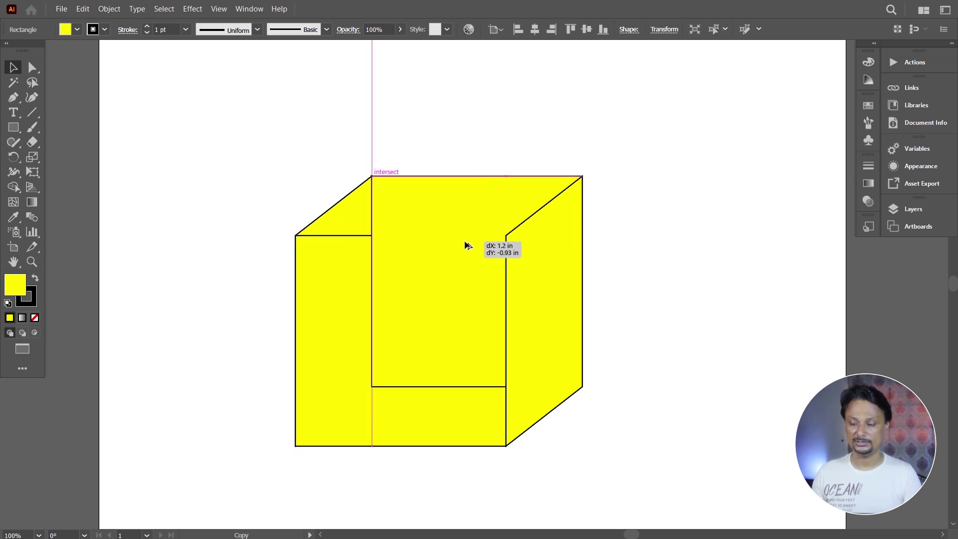
pyautogui.moveTo(465, 244); pyautogui.dragTo(466, 245)
pyautogui.click(637, 196)
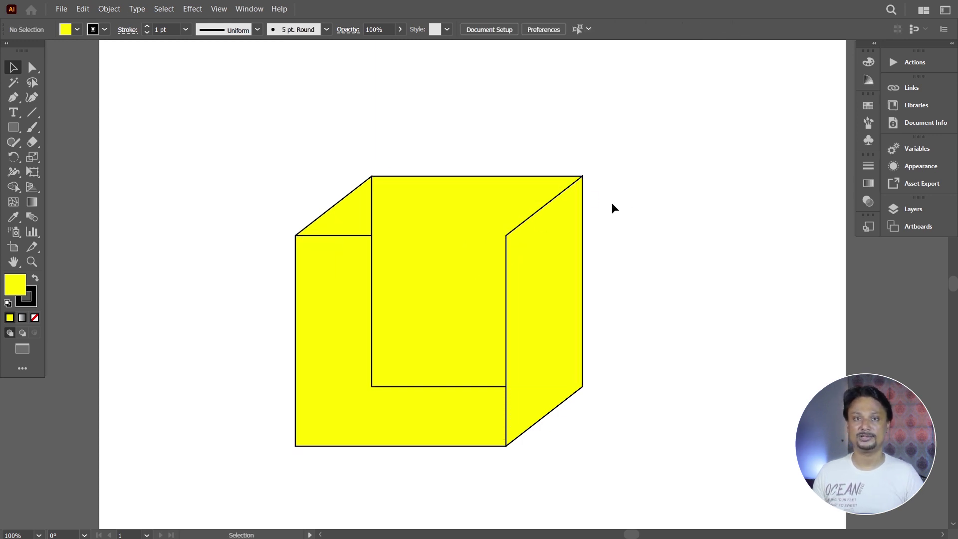
pyautogui.click(471, 197)
pyautogui.rightClick(472, 197)
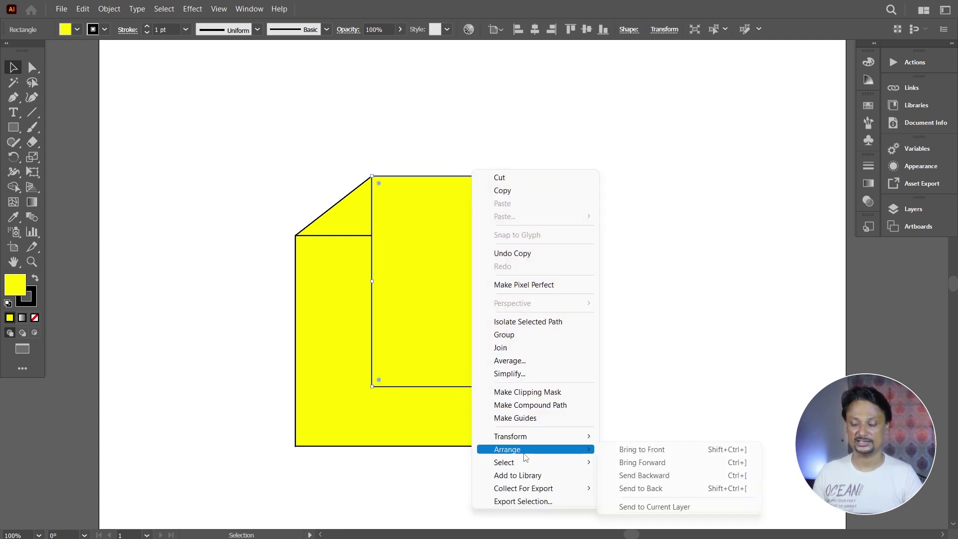
pyautogui.moveTo(535, 449)
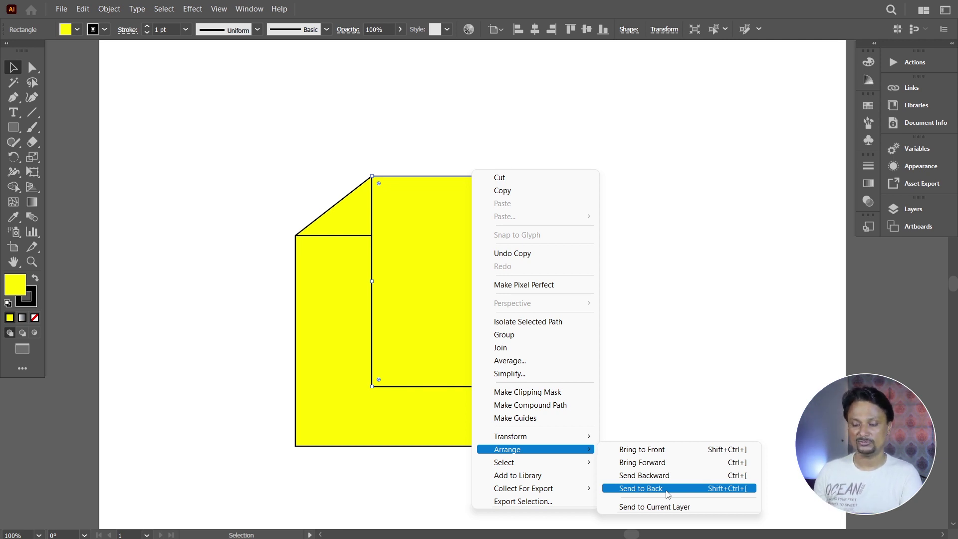
# Send the back square behind all other faces so the shapes read as an open box
pyautogui.click(666, 494)
pyautogui.click(648, 334)
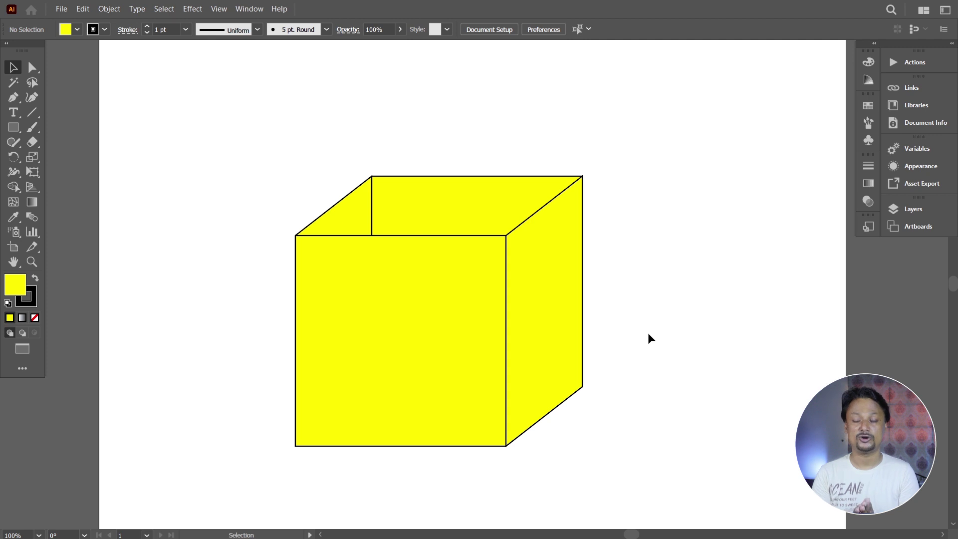
pyautogui.click(536, 335)
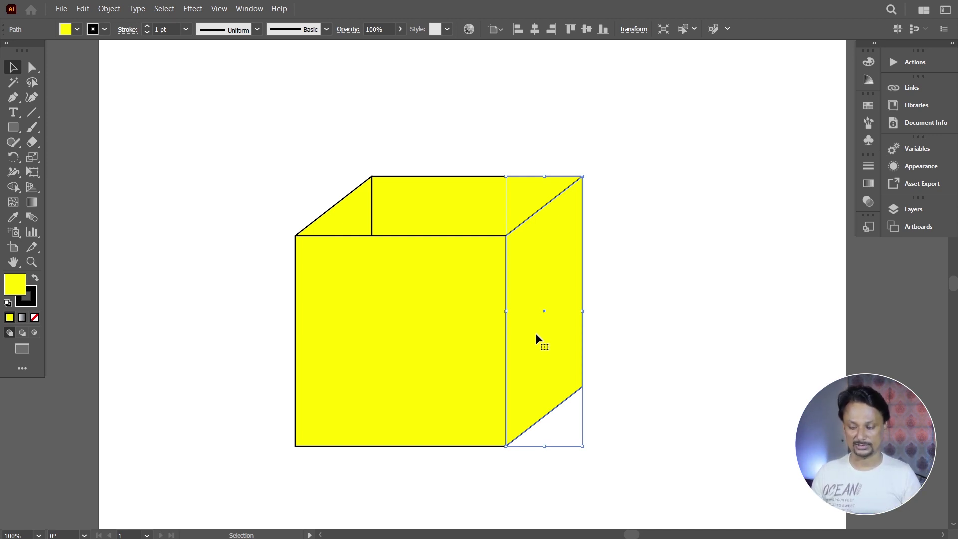
# Duplicate the right side face and reshape the copy into a tilted square
pyautogui.moveTo(536, 335); pyautogui.dragTo(635, 339)
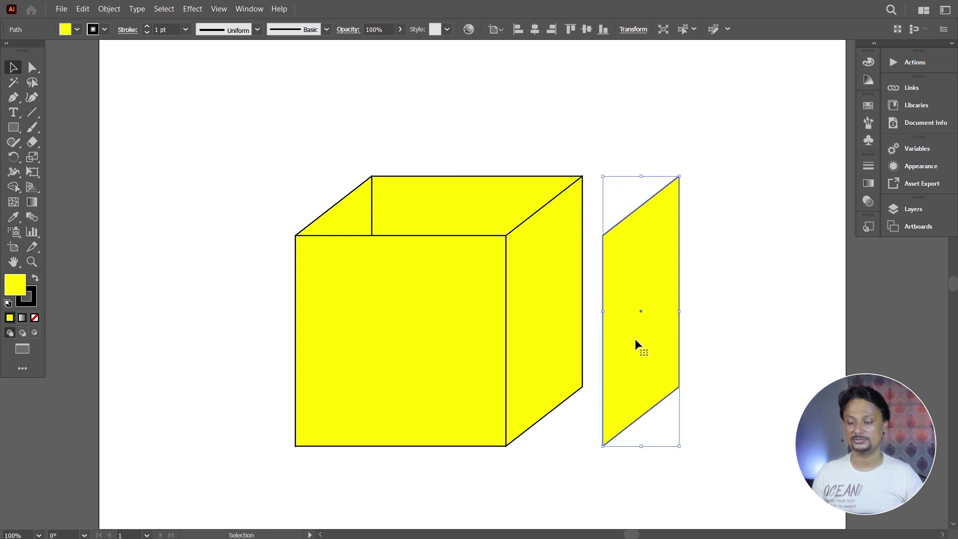
pyautogui.click(32, 70)
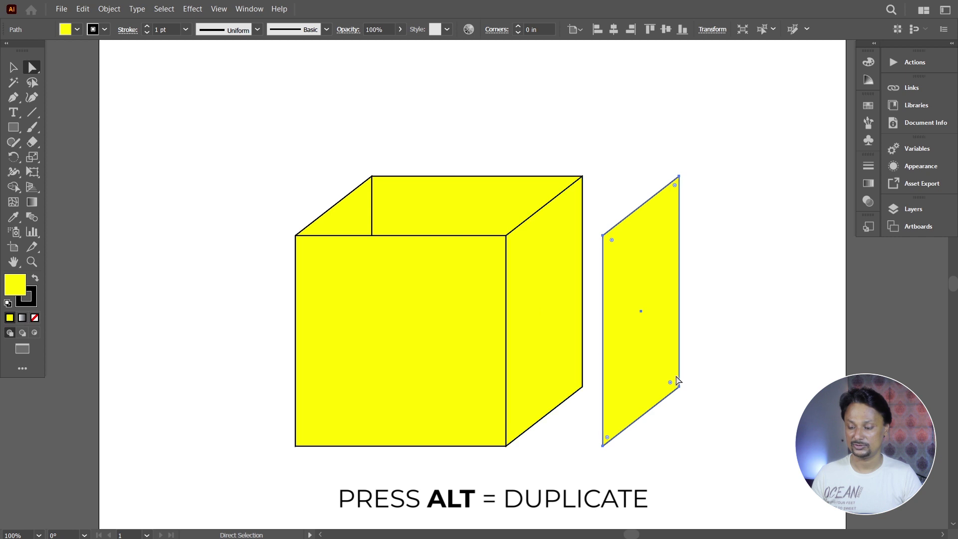
pyautogui.moveTo(691, 383)
pyautogui.mouseDown()
pyautogui.moveTo(593, 470)
pyautogui.moveTo(643, 294)
pyautogui.moveTo(655, 307)
pyautogui.mouseUp()
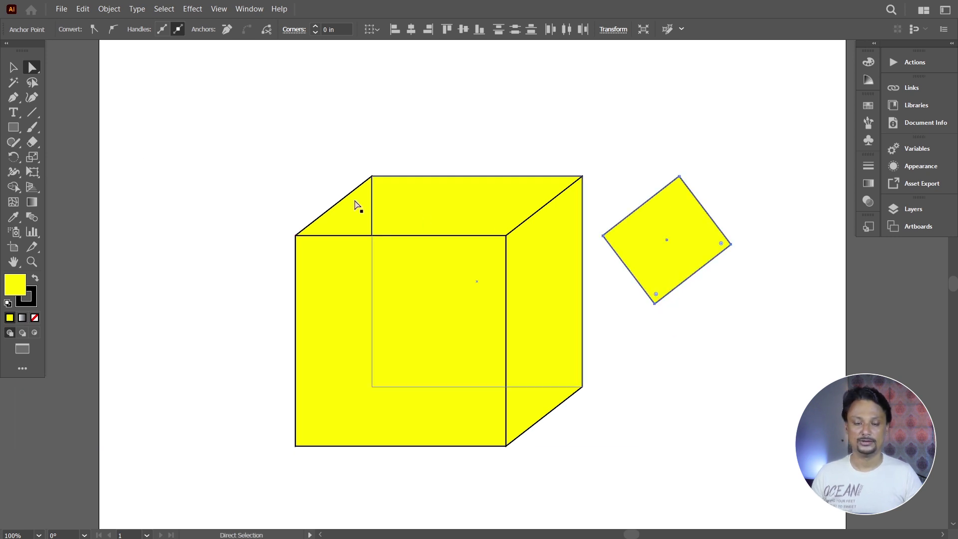
# Snap the tilted square onto the box's top-right corner as an open flap
pyautogui.click(14, 67)
pyautogui.click(710, 115)
pyautogui.moveTo(677, 242)
pyautogui.mouseDown()
pyautogui.moveTo(627, 260)
pyautogui.moveTo(592, 241)
pyautogui.mouseUp()
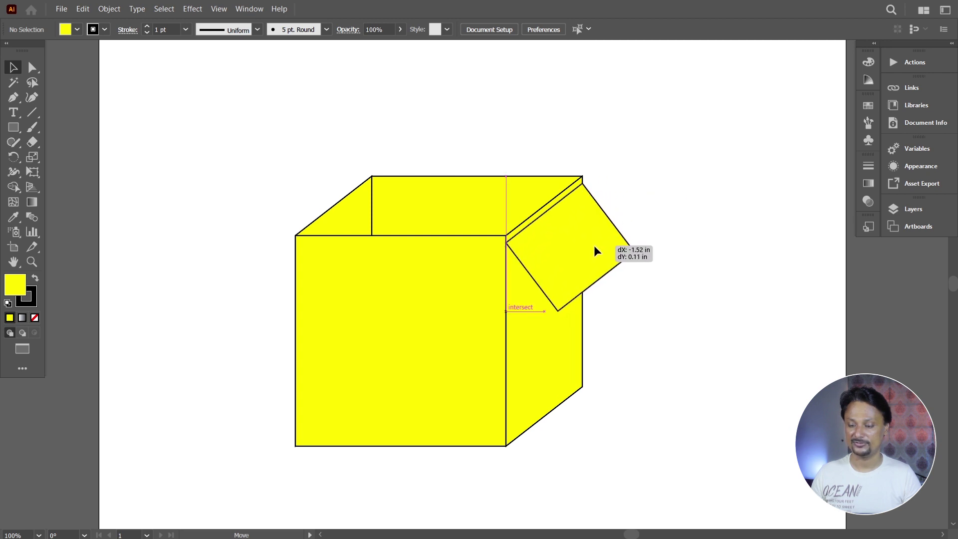
pyautogui.moveTo(594, 242); pyautogui.dragTo(596, 240)
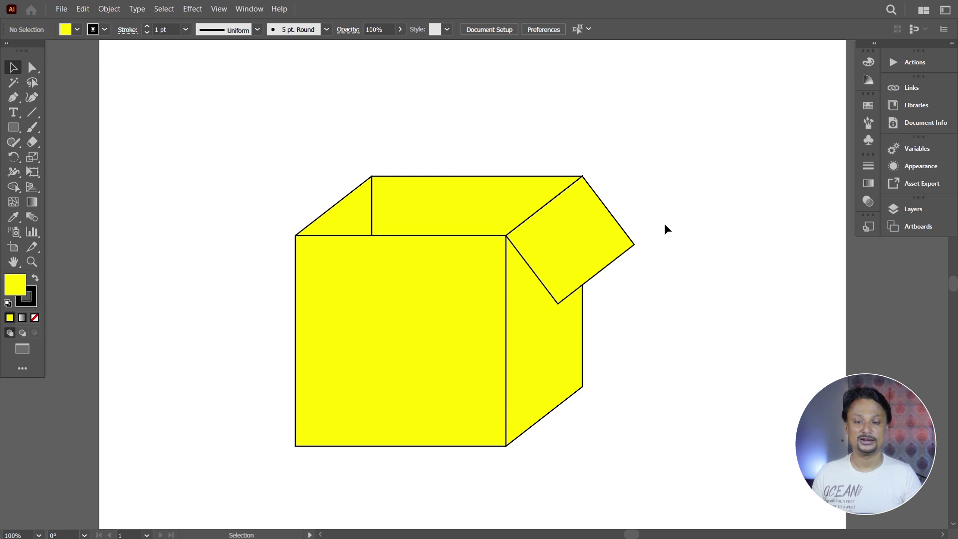
pyautogui.click(218, 9)
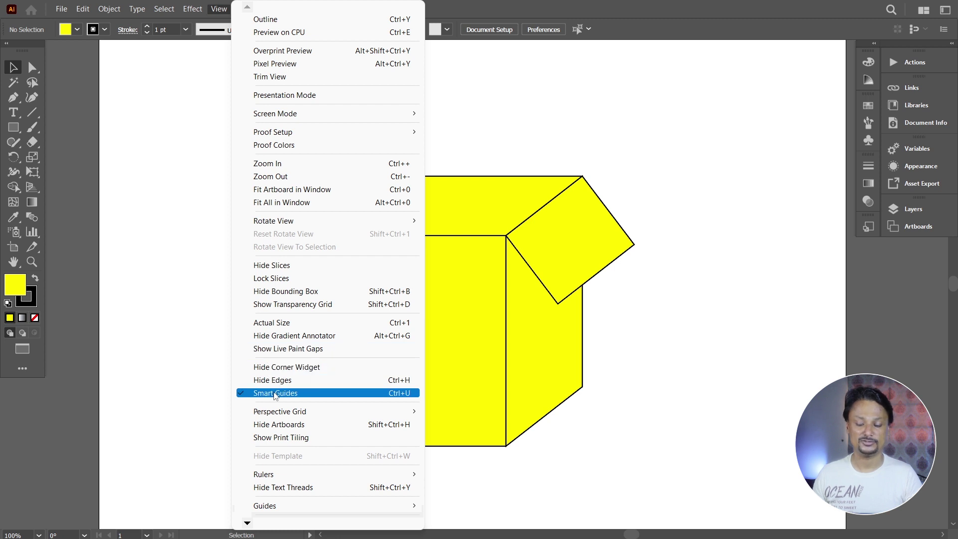
pyautogui.click(702, 346)
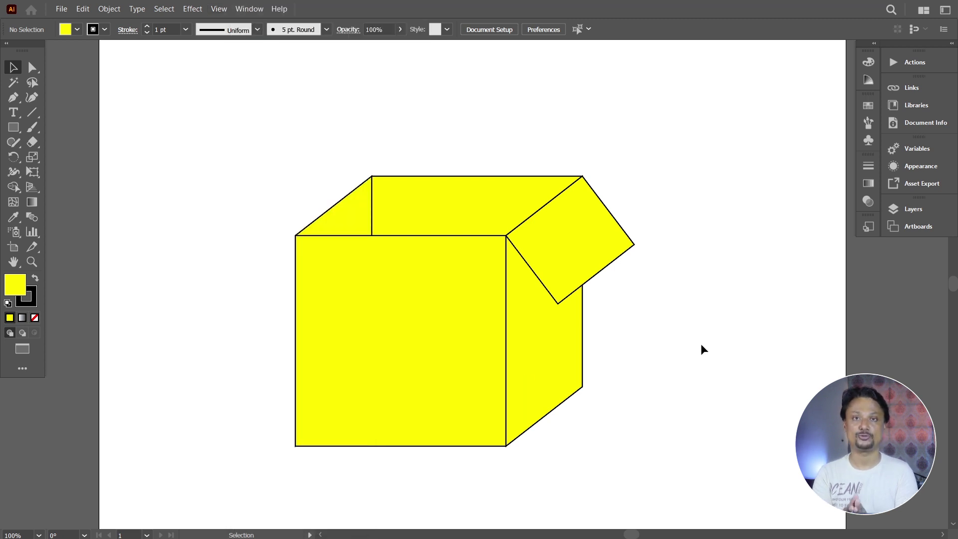
# Duplicate the right flap onto the box's top-left edge
pyautogui.click(585, 281)
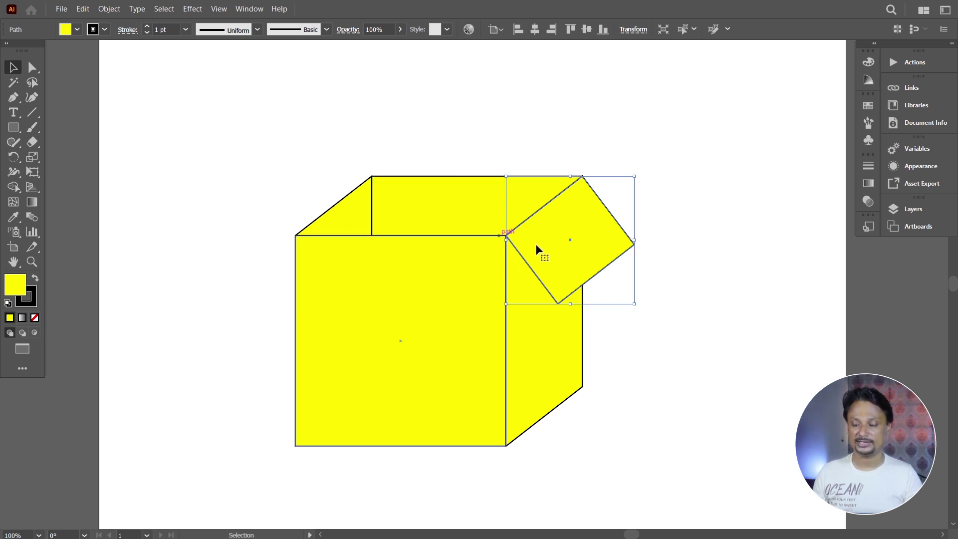
pyautogui.moveTo(593, 261); pyautogui.dragTo(285, 248)
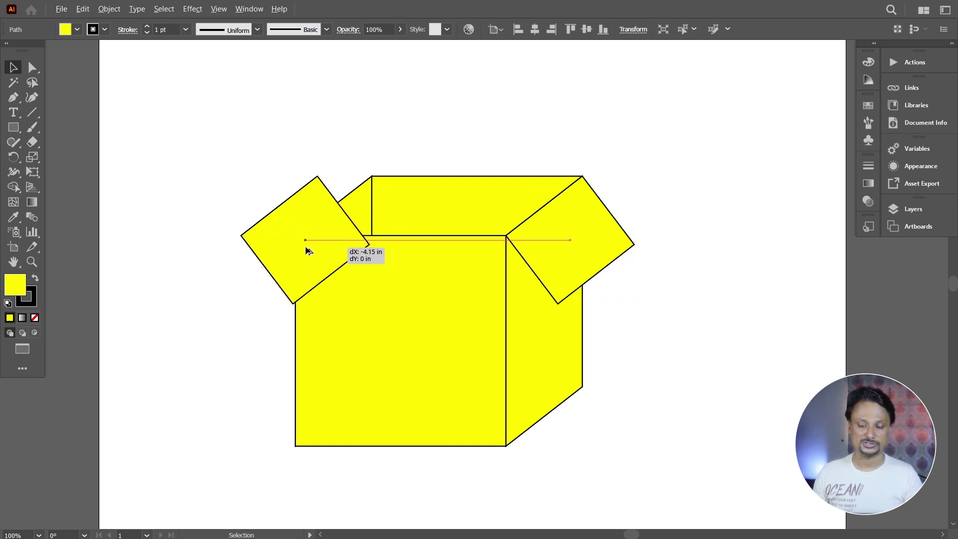
pyautogui.moveTo(286, 249); pyautogui.dragTo(338, 187)
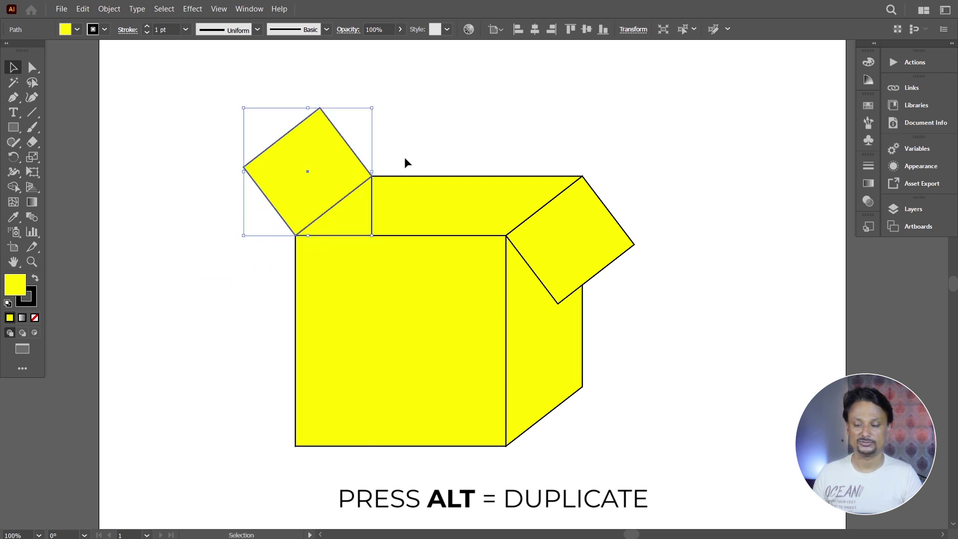
pyautogui.click(404, 157)
# Pull the left flap's top and left corners down-left so it angles outward
pyautogui.click(349, 166)
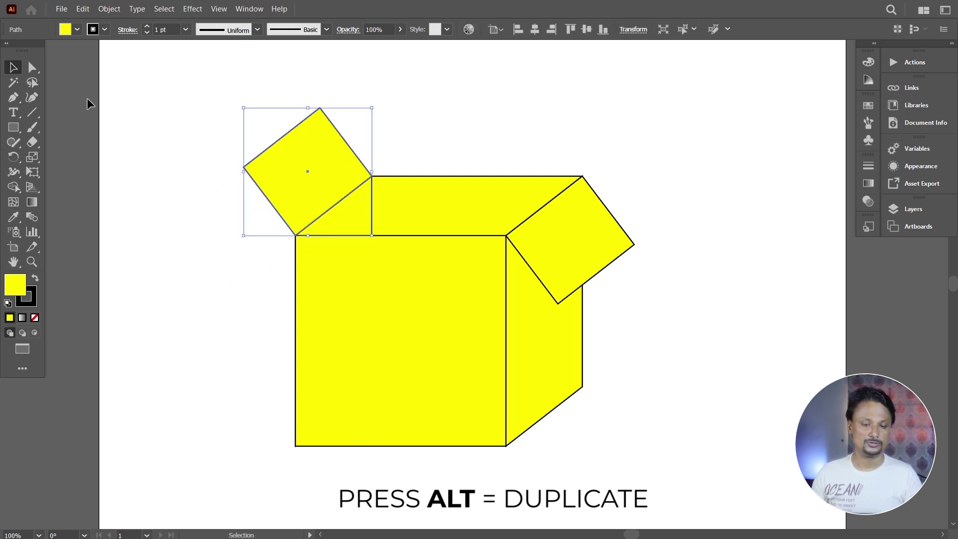
pyautogui.press('a')
pyautogui.click(320, 109)
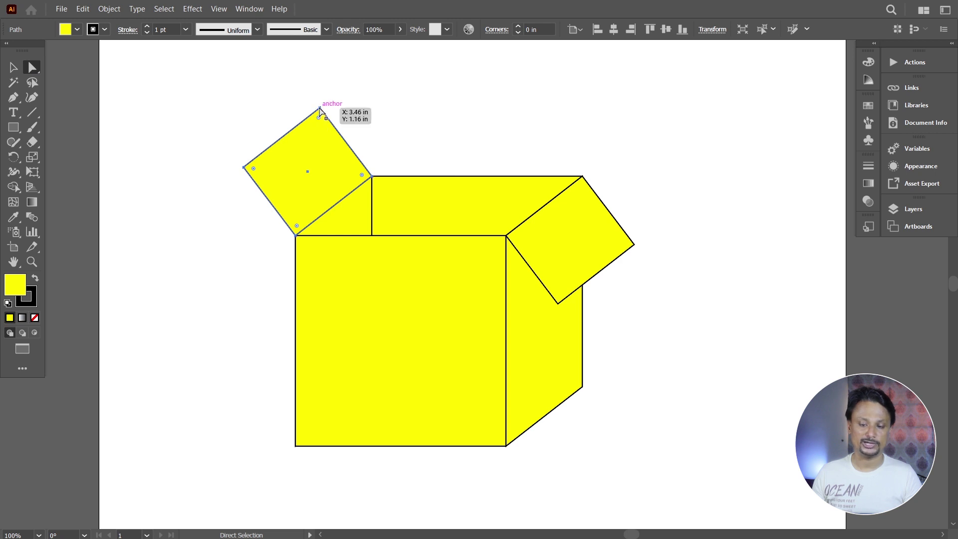
pyautogui.keyDown('shift'); pyautogui.click(244, 169); pyautogui.keyUp('shift')
pyautogui.moveTo(244, 169); pyautogui.dragTo(215, 231)
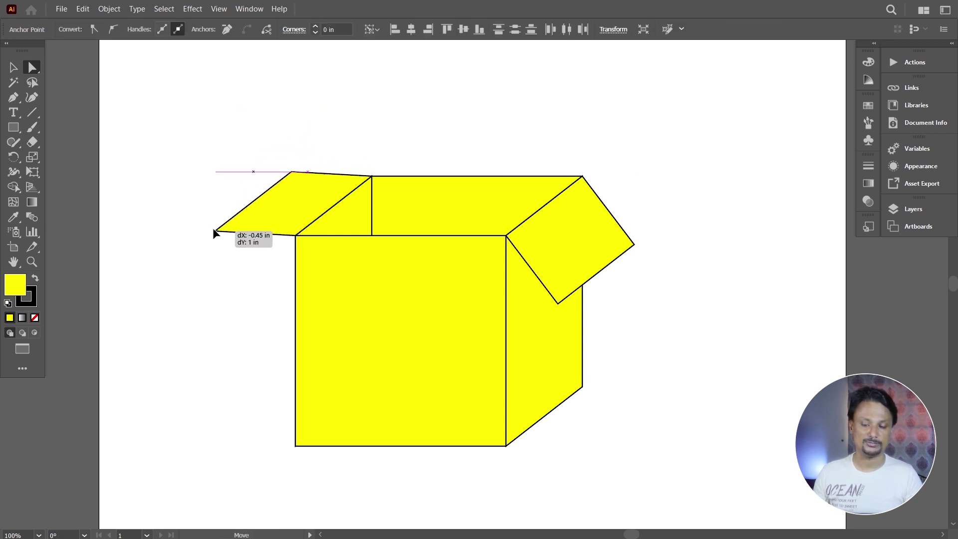
pyautogui.moveTo(215, 231)
pyautogui.mouseDown()
pyautogui.moveTo(197, 203)
pyautogui.moveTo(209, 273)
pyautogui.moveTo(207, 205)
pyautogui.mouseUp()
# Move the front square out beside the box, down and to the left
pyautogui.click(440, 143)
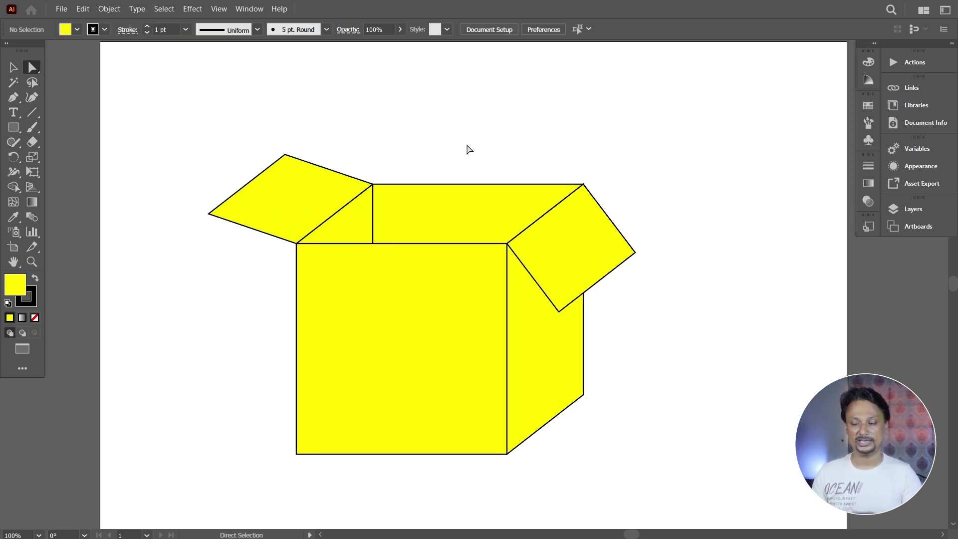
pyautogui.click(435, 280)
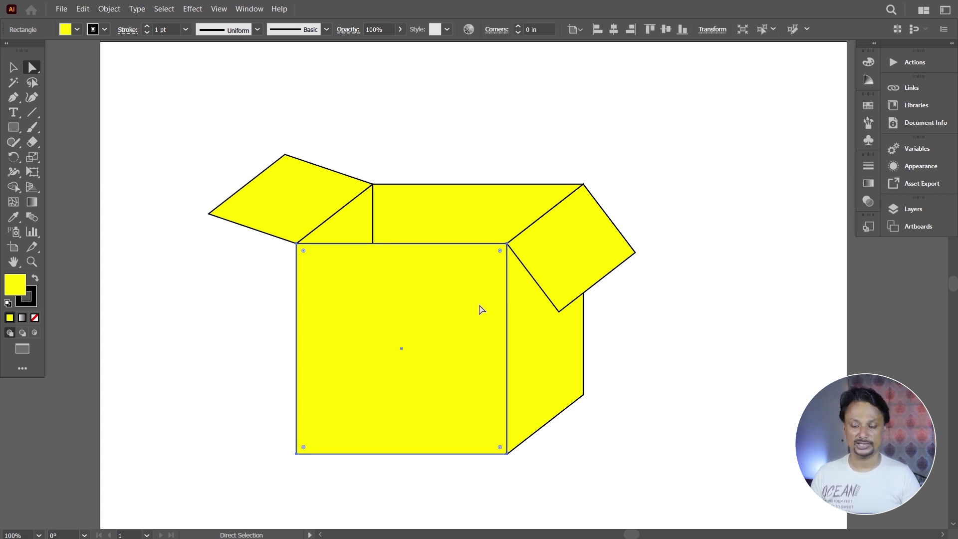
pyautogui.moveTo(477, 318); pyautogui.dragTo(404, 313)
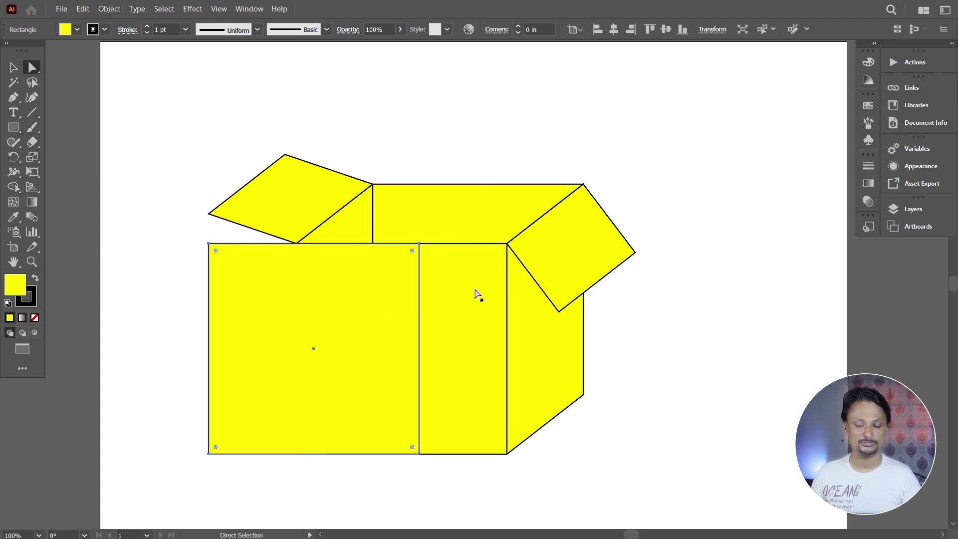
pyautogui.scroll(-1, 525, 331)
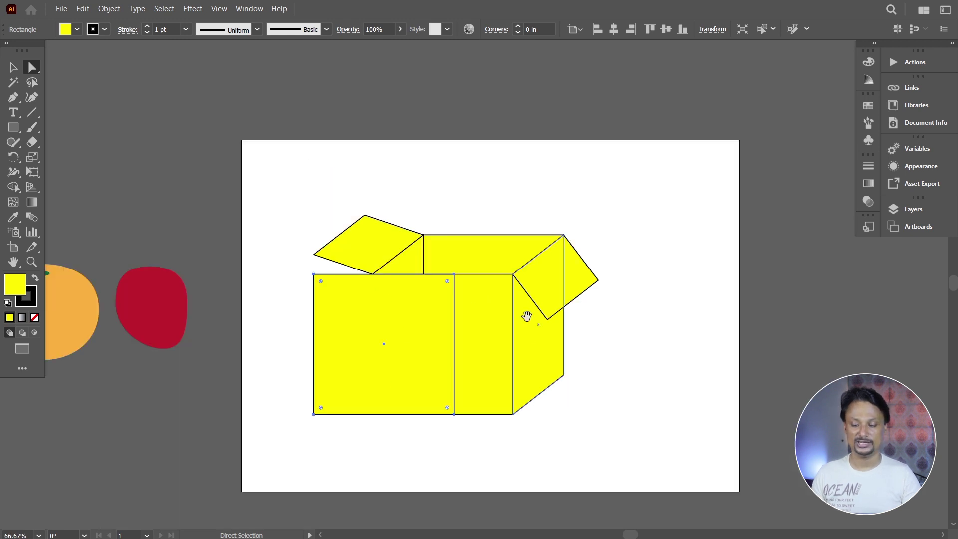
pyautogui.scroll(-1, 274, 222)
pyautogui.click(10, 72)
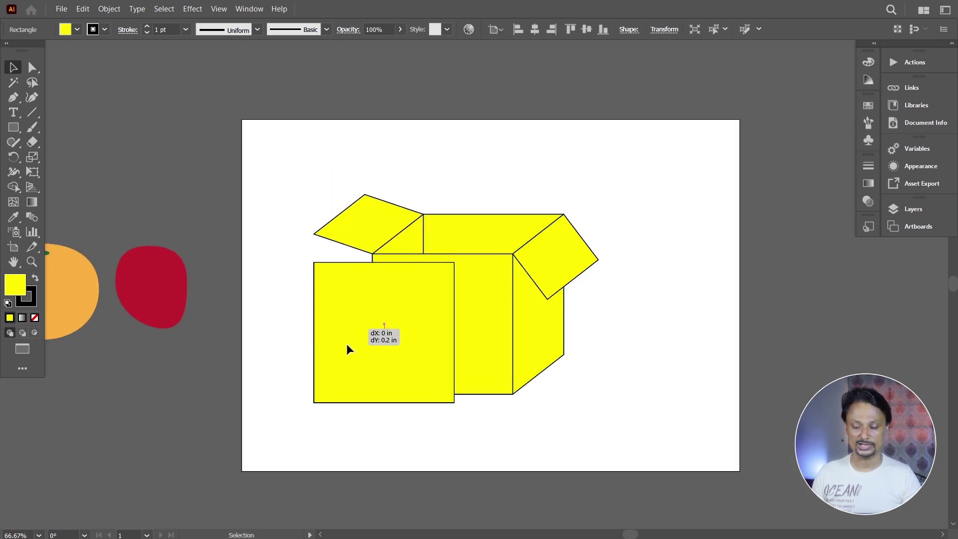
pyautogui.moveTo(343, 325); pyautogui.dragTo(344, 359)
# Slant the moved square into a parallelogram by pulling its bottom corners up-left
pyautogui.click(32, 67)
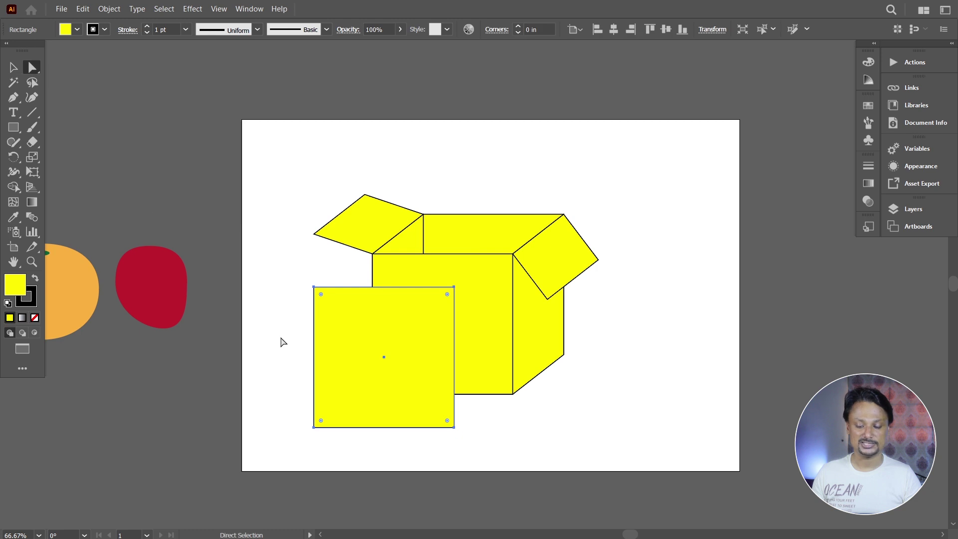
pyautogui.click(314, 428)
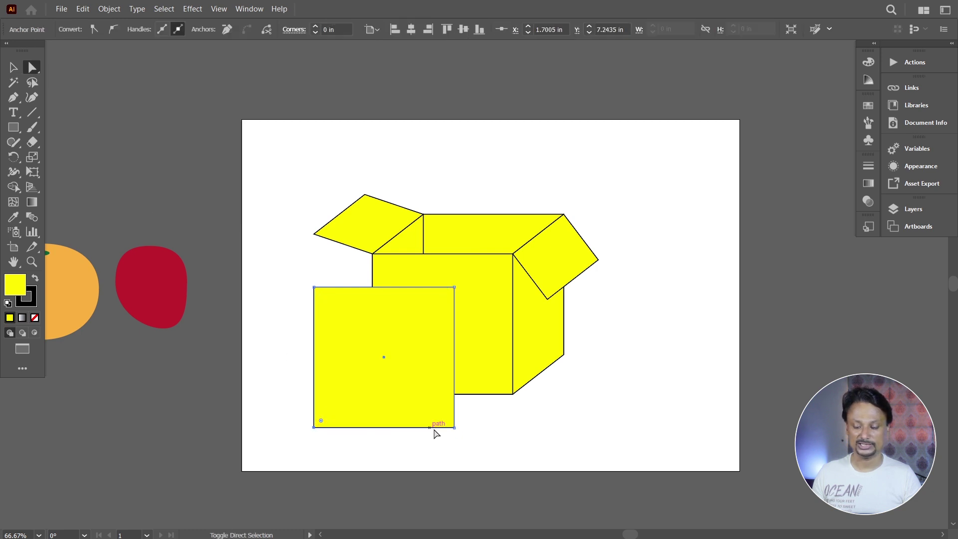
pyautogui.keyDown('shift'); pyautogui.click(454, 428); pyautogui.keyUp('shift')
pyautogui.moveTo(455, 428); pyautogui.dragTo(436, 343)
# Snap the parallelogram onto the box's front top edge as the front flap
pyautogui.click(11, 74)
pyautogui.click(323, 111)
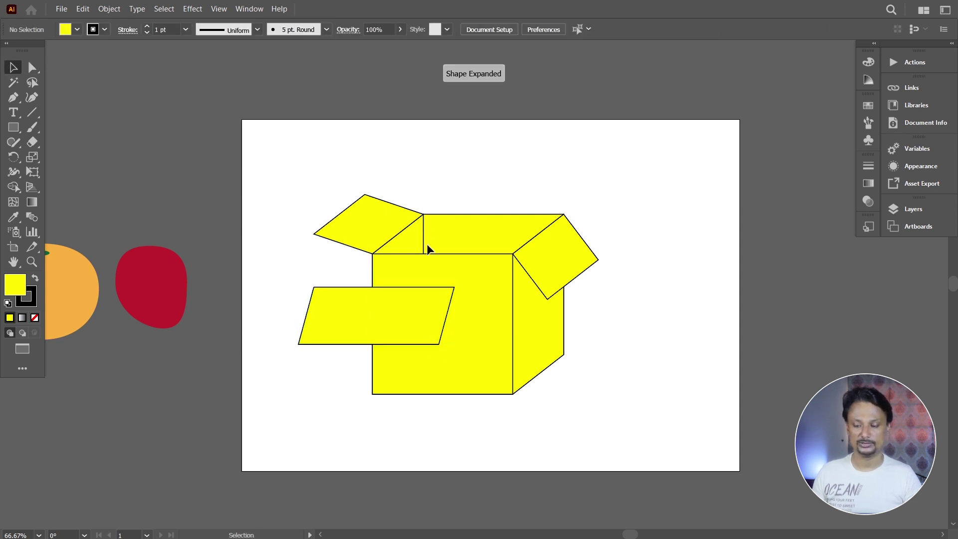
pyautogui.scroll(2, 428, 250)
pyautogui.moveTo(461, 343)
pyautogui.mouseDown()
pyautogui.moveTo(487, 352)
pyautogui.moveTo(538, 280)
pyautogui.mouseUp()
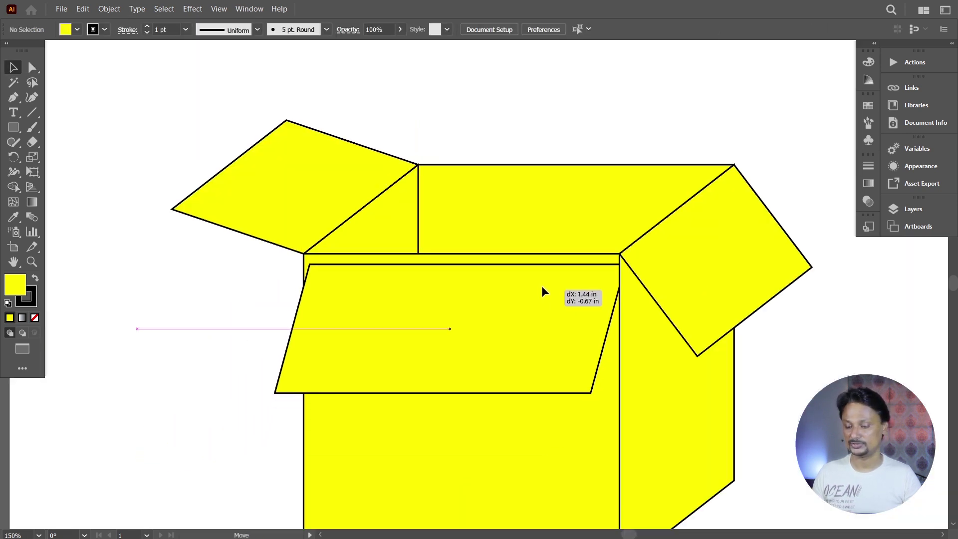
pyautogui.moveTo(537, 280); pyautogui.dragTo(536, 280)
pyautogui.click(519, 106)
pyautogui.moveTo(582, 173)
pyautogui.mouseDown()
pyautogui.moveTo(488, 210)
pyautogui.moveTo(433, 247)
pyautogui.mouseUp()
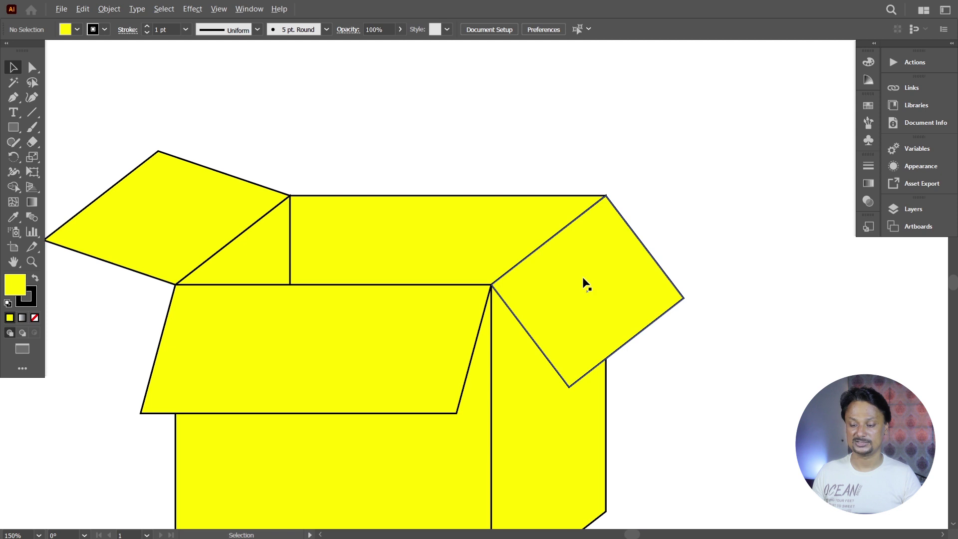
pyautogui.scroll(-1, 649, 197)
pyautogui.moveTo(627, 218); pyautogui.dragTo(529, 285)
pyautogui.click(393, 343)
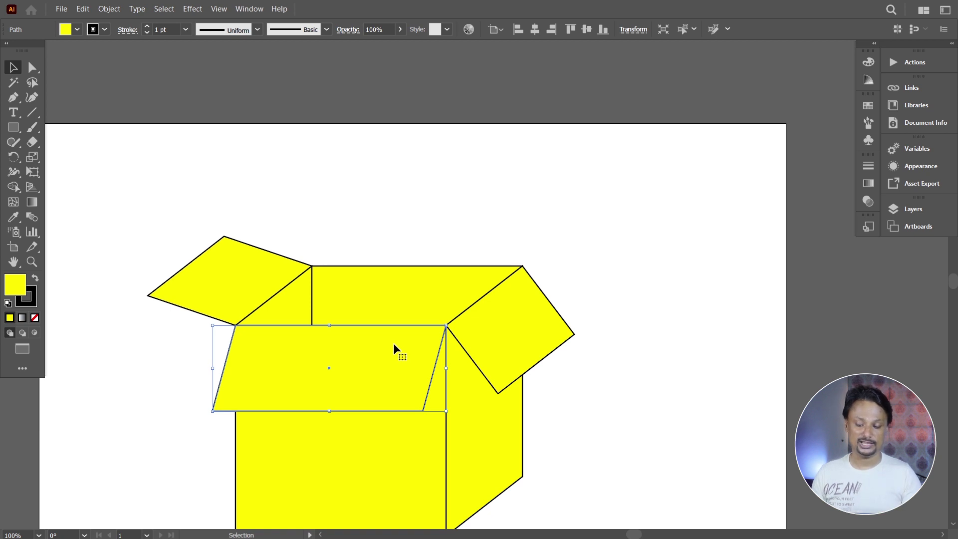
# Duplicate the front flap up to the box's back top edge
pyautogui.moveTo(387, 349); pyautogui.dragTo(483, 211)
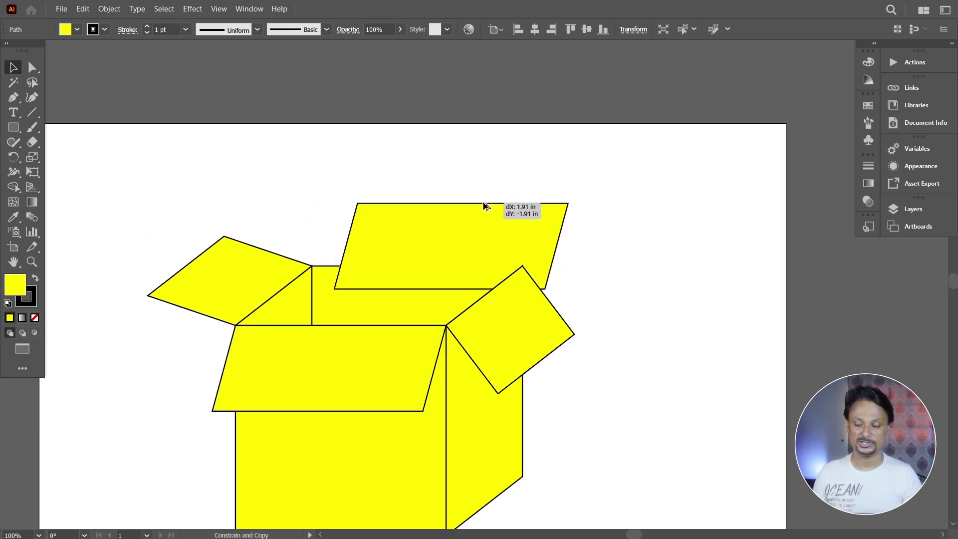
pyautogui.moveTo(487, 207); pyautogui.dragTo(487, 207)
pyautogui.click(596, 226)
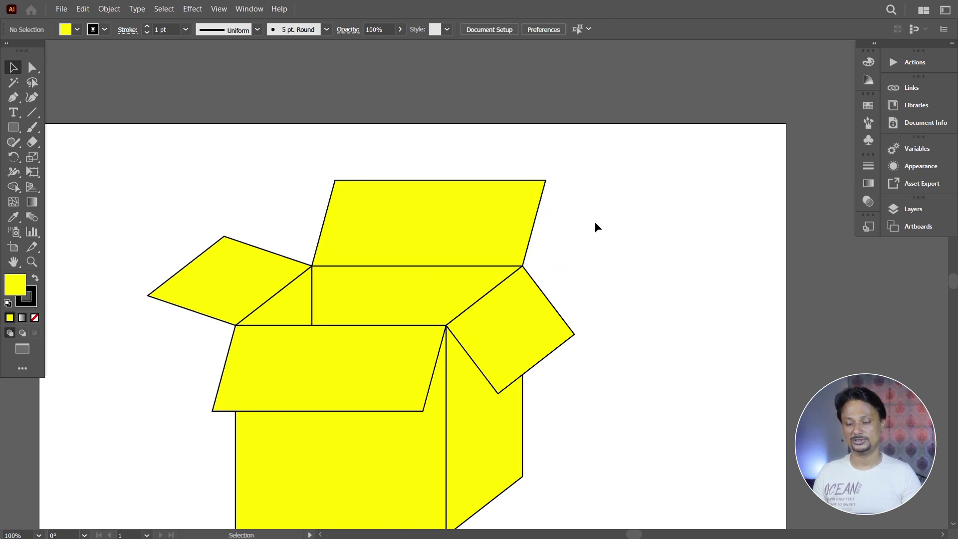
pyautogui.scroll(-1, 549, 197)
# Slant the back flap by sliding its top edge down and right
pyautogui.click(469, 192)
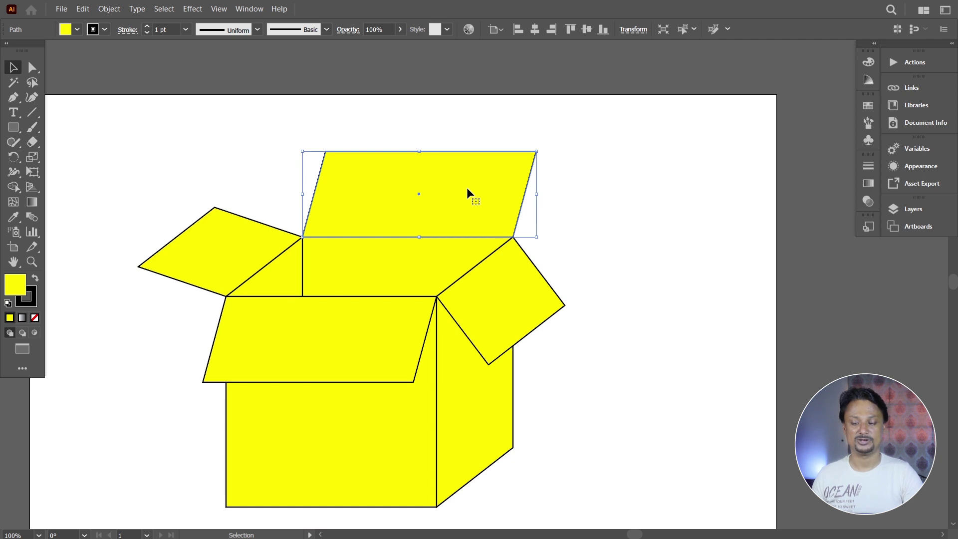
pyautogui.click(32, 67)
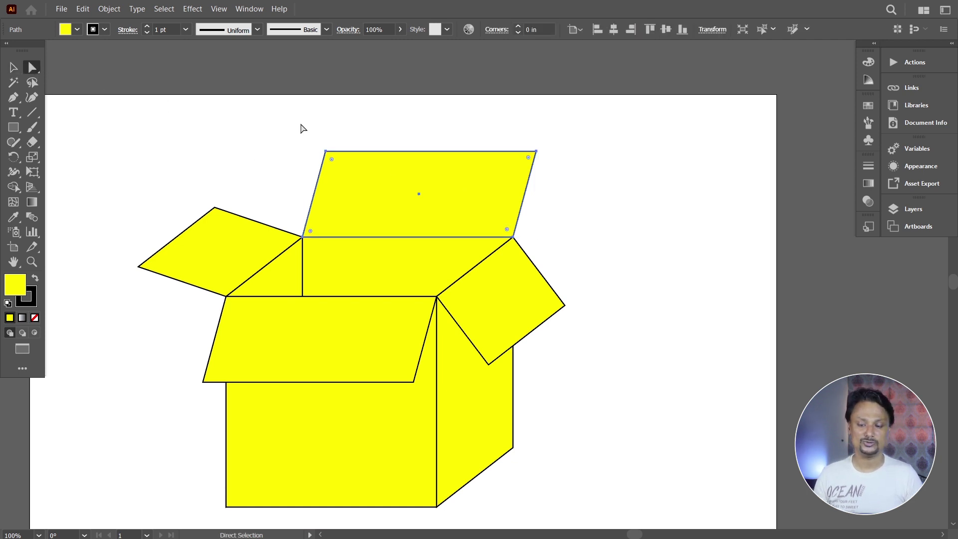
pyautogui.moveTo(534, 151)
pyautogui.mouseDown()
pyautogui.moveTo(568, 275)
pyautogui.moveTo(554, 199)
pyautogui.mouseUp()
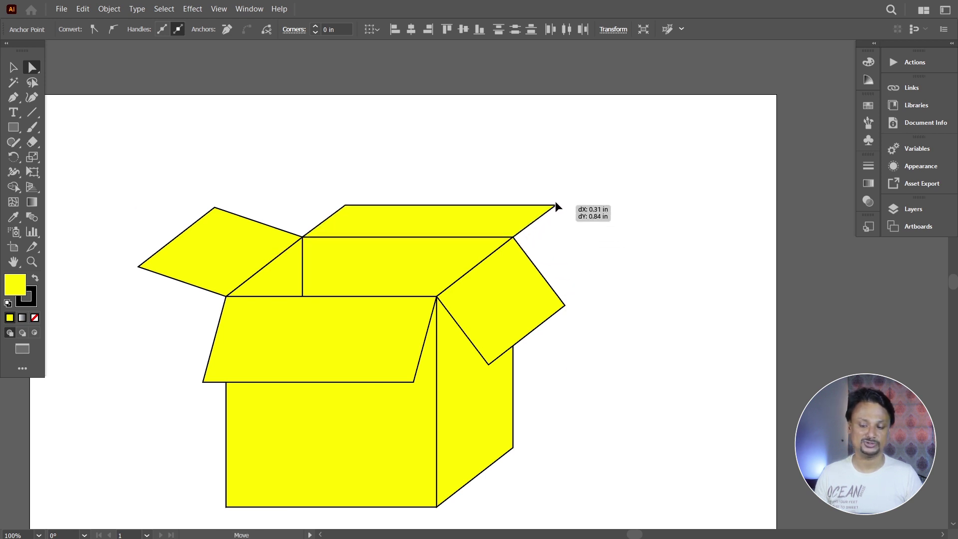
pyautogui.moveTo(554, 200); pyautogui.dragTo(555, 194)
pyautogui.click(577, 213)
# Select every piece of the box and move the whole box down
pyautogui.press('v')
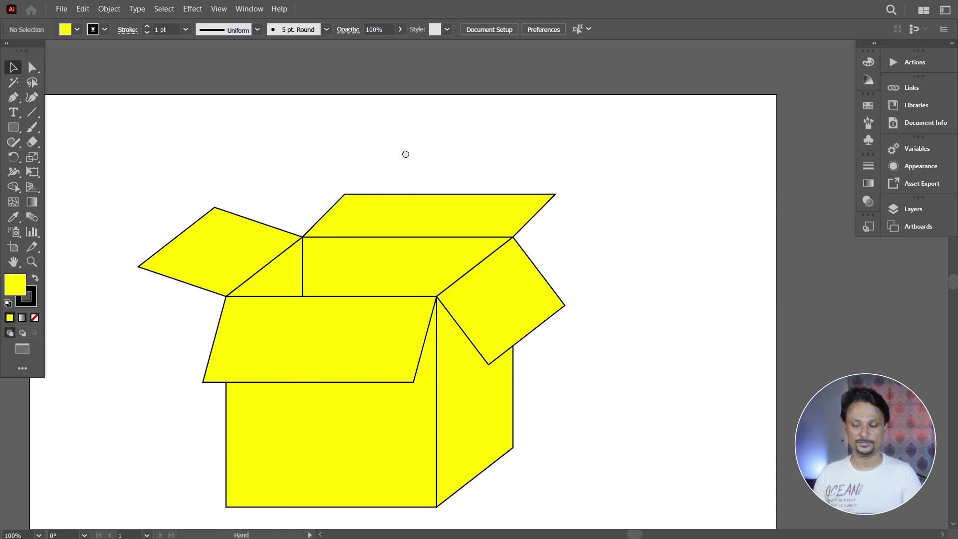
pyautogui.moveTo(406, 162); pyautogui.dragTo(406, 118)
pyautogui.moveTo(97, 110)
pyautogui.mouseDown()
pyautogui.moveTo(390, 392)
pyautogui.moveTo(507, 474)
pyautogui.mouseUp()
pyautogui.moveTo(465, 368); pyautogui.dragTo(469, 404)
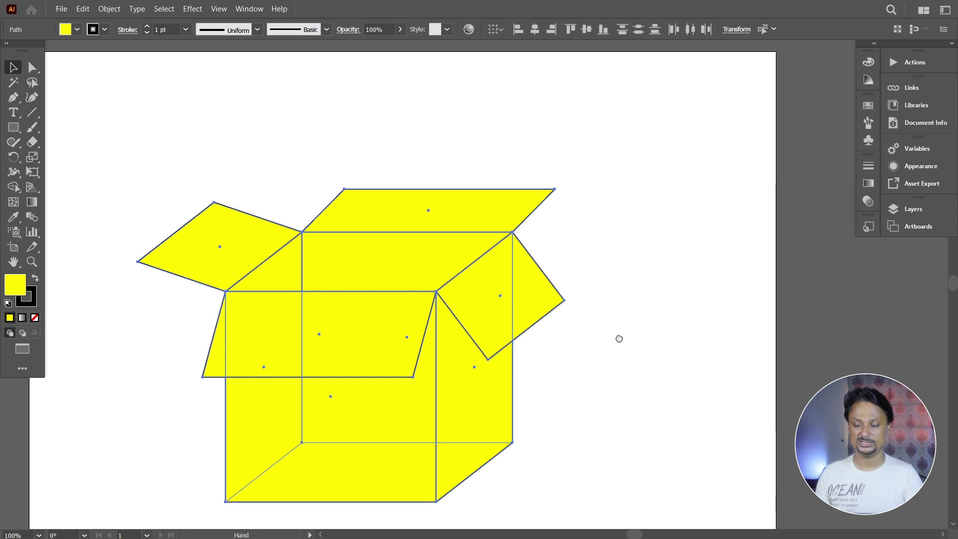
pyautogui.moveTo(618, 338); pyautogui.dragTo(623, 294)
pyautogui.click(644, 302)
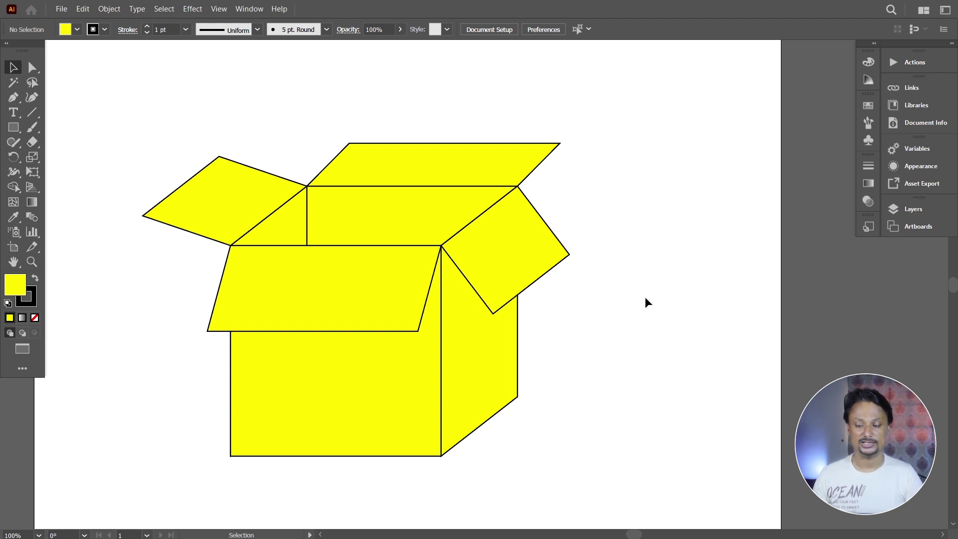
# Fill the front face with the darker yellow swatch C=0 M=10 Y=95 K=0
pyautogui.click(437, 374)
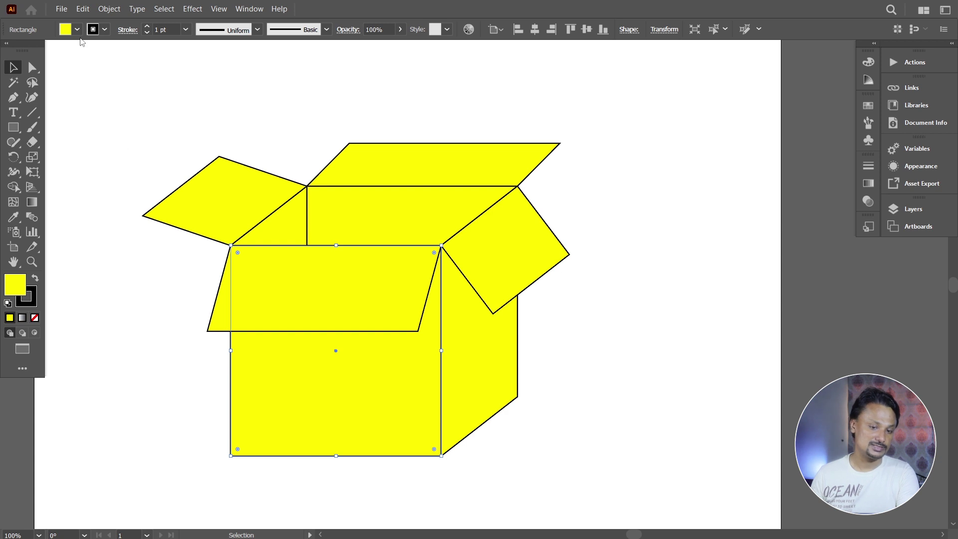
pyautogui.click(78, 30)
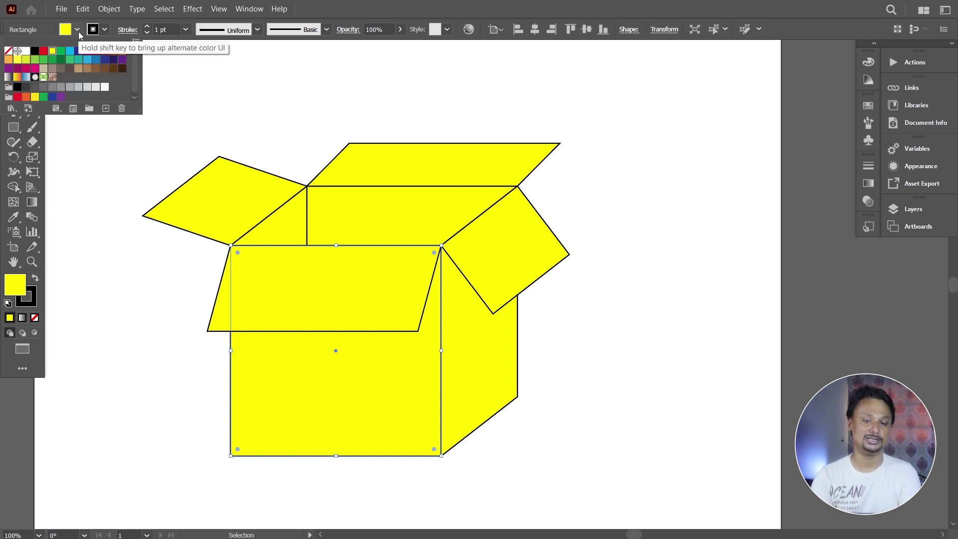
pyautogui.click(36, 98)
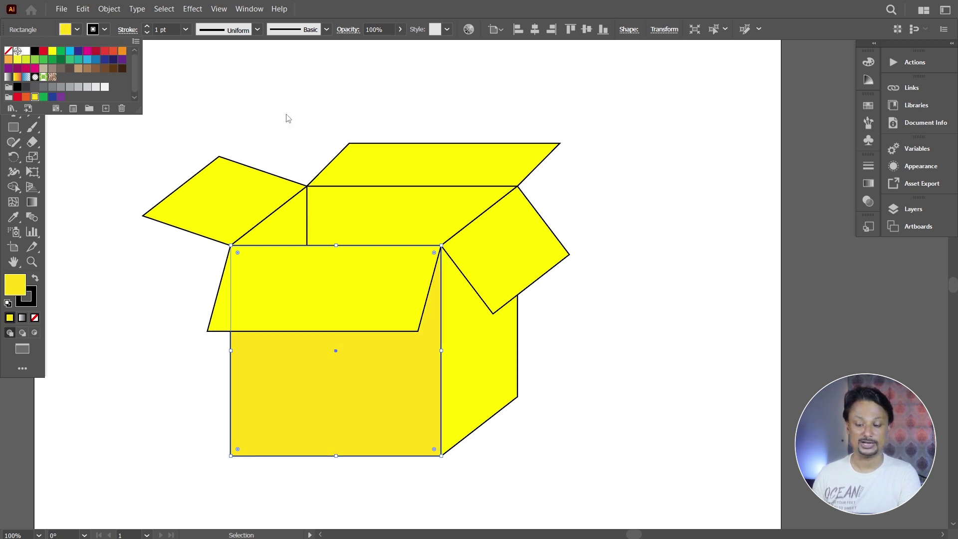
pyautogui.click(467, 328)
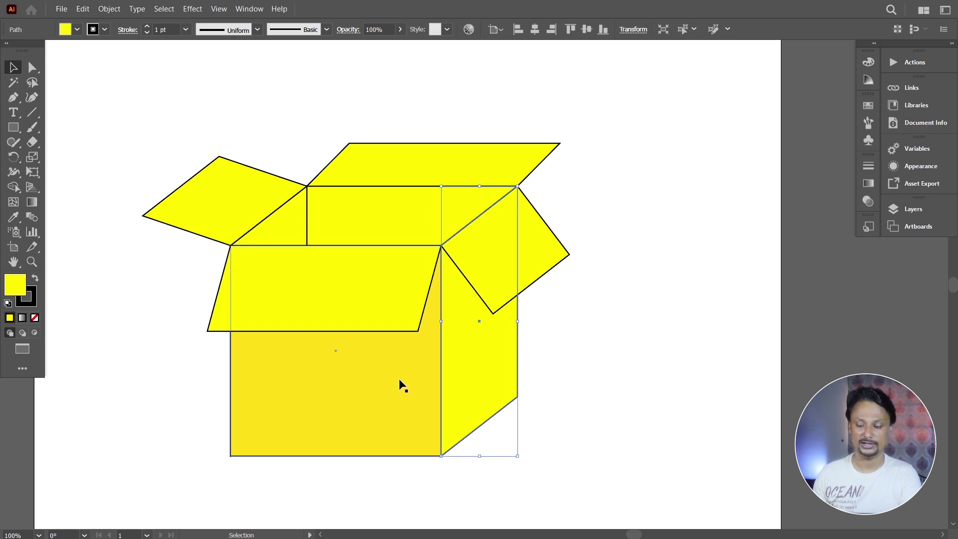
# Fill the back face with the same C=0 M=10 Y=95 K=0 yellow
pyautogui.click(422, 219)
pyautogui.click(78, 30)
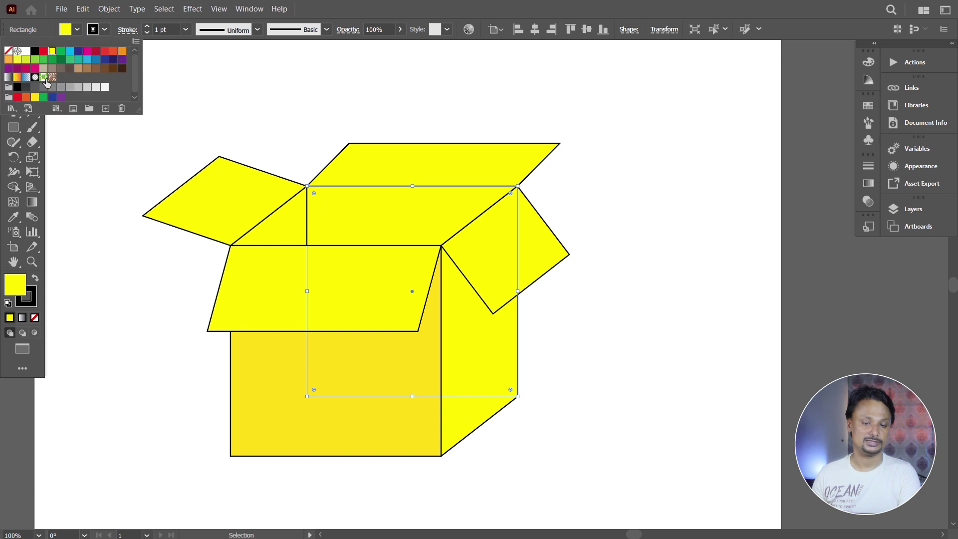
pyautogui.click(33, 100)
pyautogui.click(291, 109)
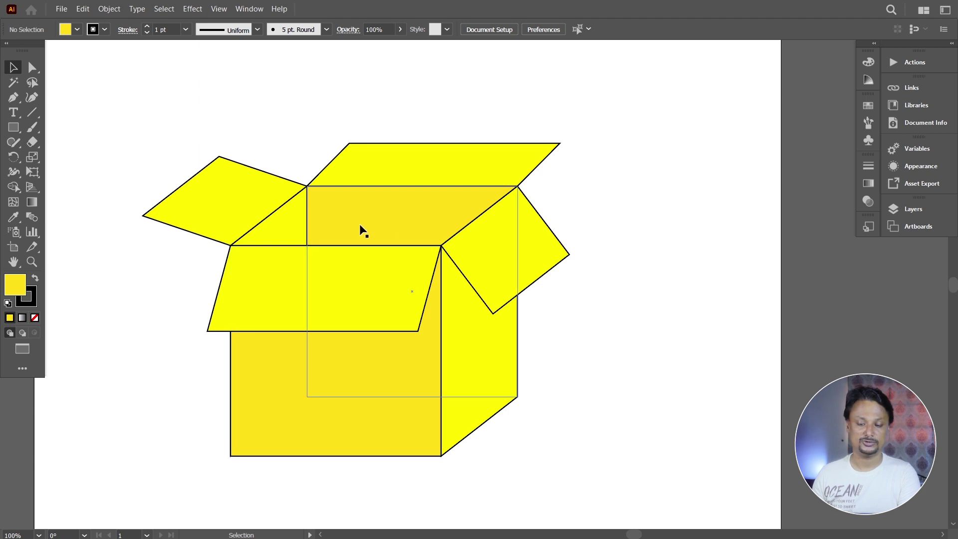
pyautogui.click(283, 280)
pyautogui.click(77, 29)
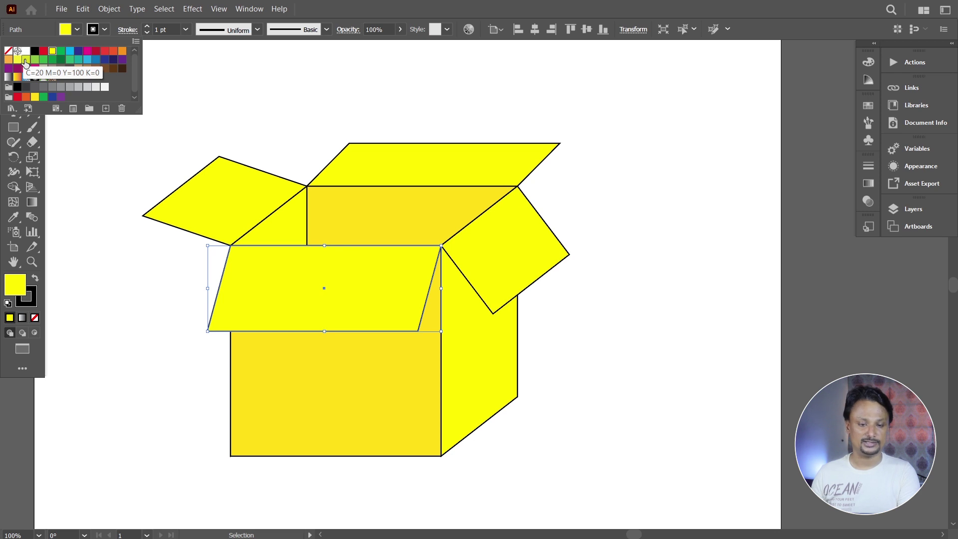
# Fill the front and top back flaps with lime green C=20 M=0 Y=100 K=0
pyautogui.click(26, 60)
pyautogui.click(295, 70)
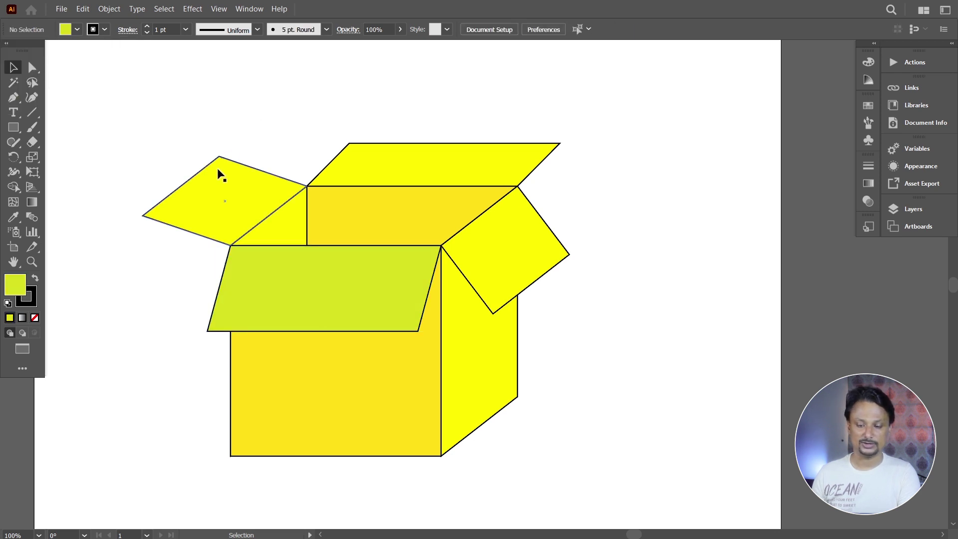
pyautogui.click(352, 172)
pyautogui.click(78, 31)
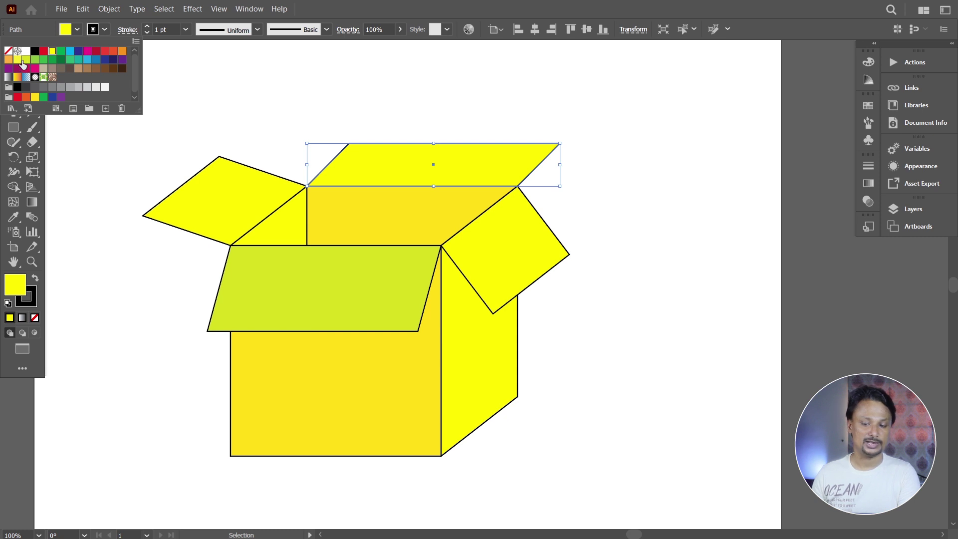
pyautogui.click(22, 60)
pyautogui.click(307, 98)
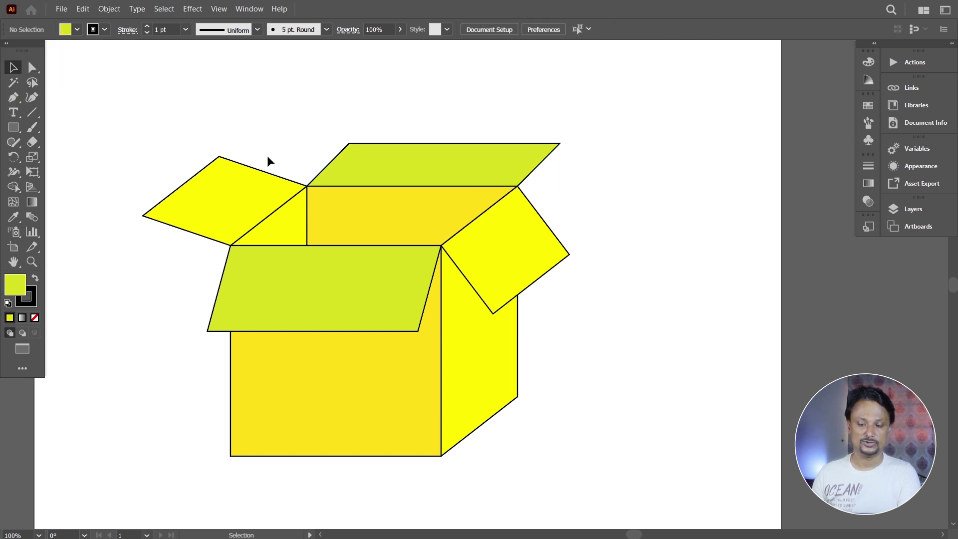
# Fill the left and right flaps with the same C=20 M=0 Y=100 K=0 lime green
pyautogui.click(253, 178)
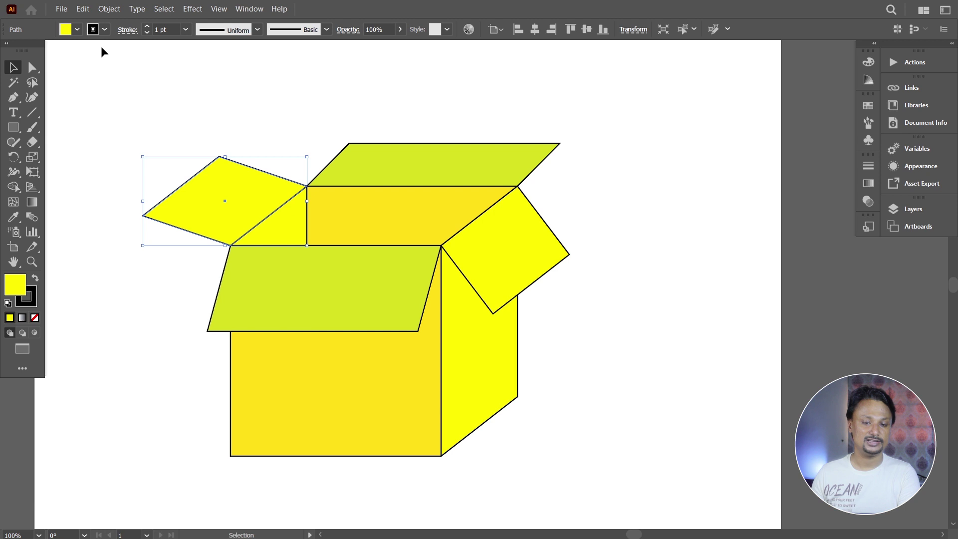
pyautogui.click(77, 29)
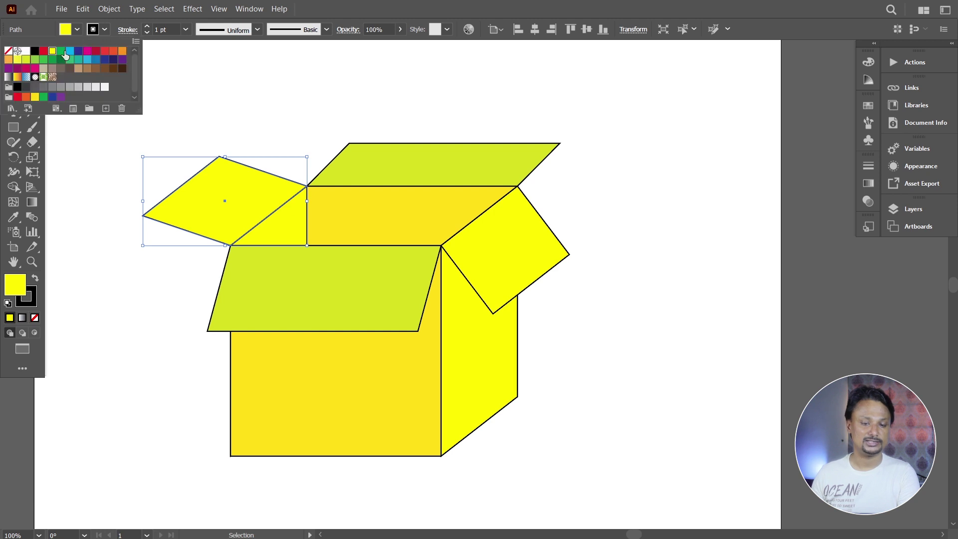
pyautogui.click(26, 60)
pyautogui.click(293, 107)
pyautogui.click(474, 221)
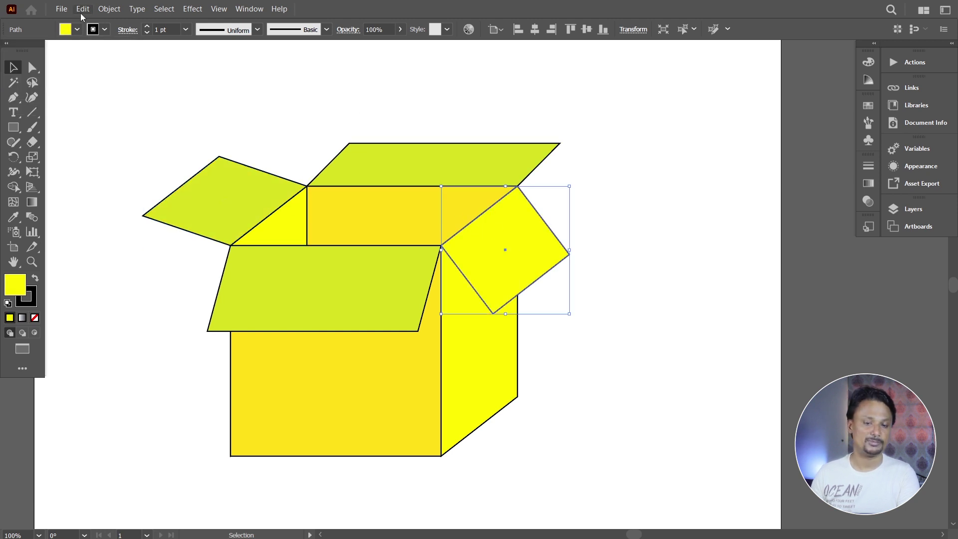
pyautogui.click(77, 29)
pyautogui.click(26, 59)
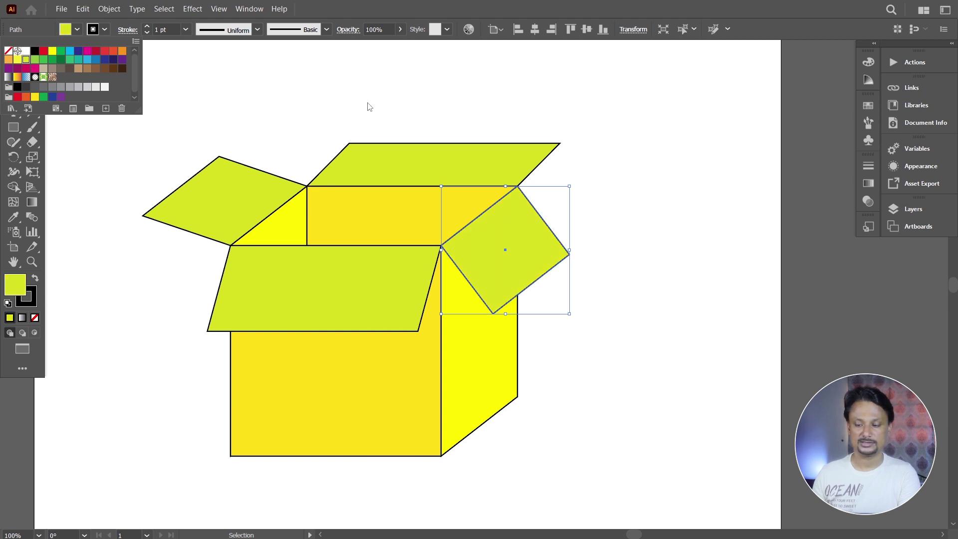
pyautogui.click(367, 107)
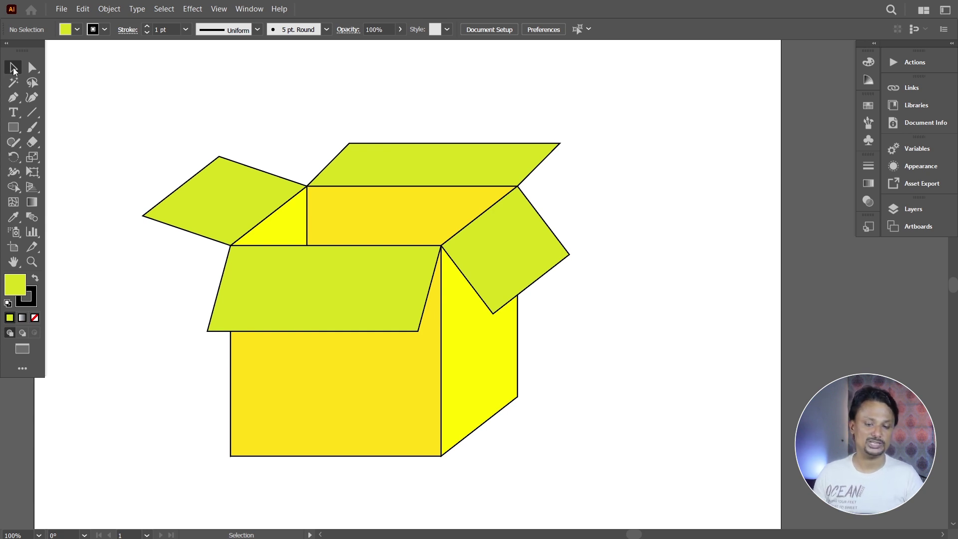
pyautogui.moveTo(163, 91); pyautogui.dragTo(577, 456)
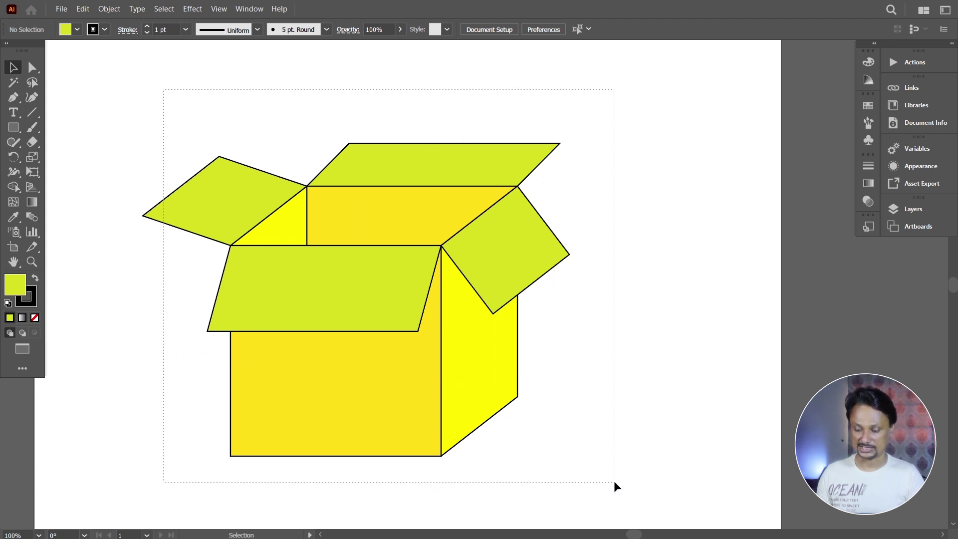
# Set the stroke of every box shape to None
pyautogui.moveTo(577, 456); pyautogui.dragTo(614, 485)
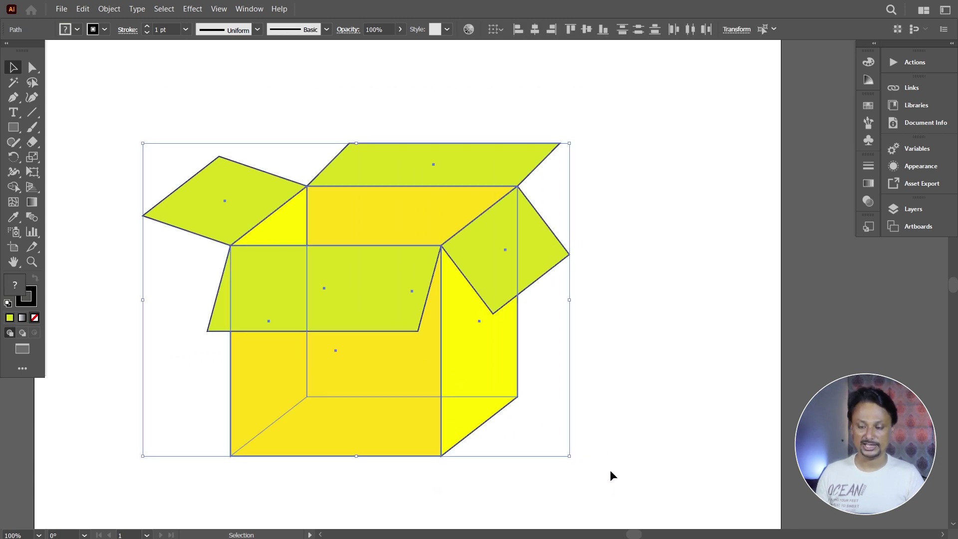
pyautogui.click(105, 30)
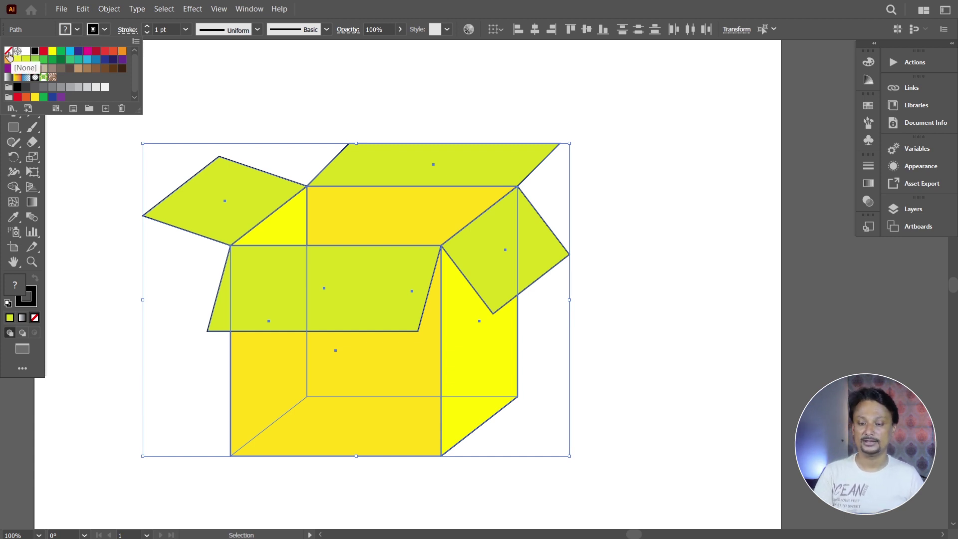
pyautogui.click(9, 52)
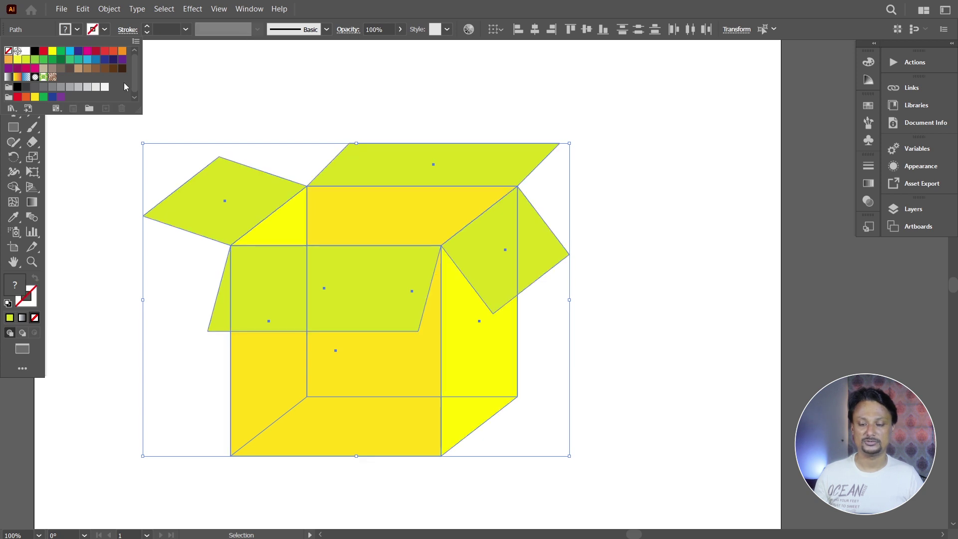
pyautogui.click(209, 88)
# Group all the box shapes into one object with Ctrl+G
pyautogui.moveTo(234, 104); pyautogui.dragTo(292, 103)
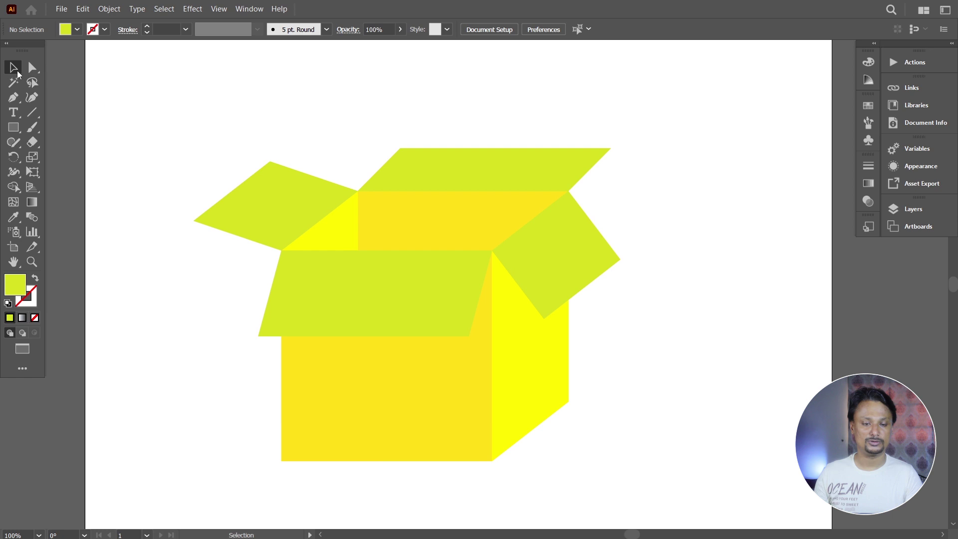
pyautogui.moveTo(193, 99); pyautogui.dragTo(630, 482)
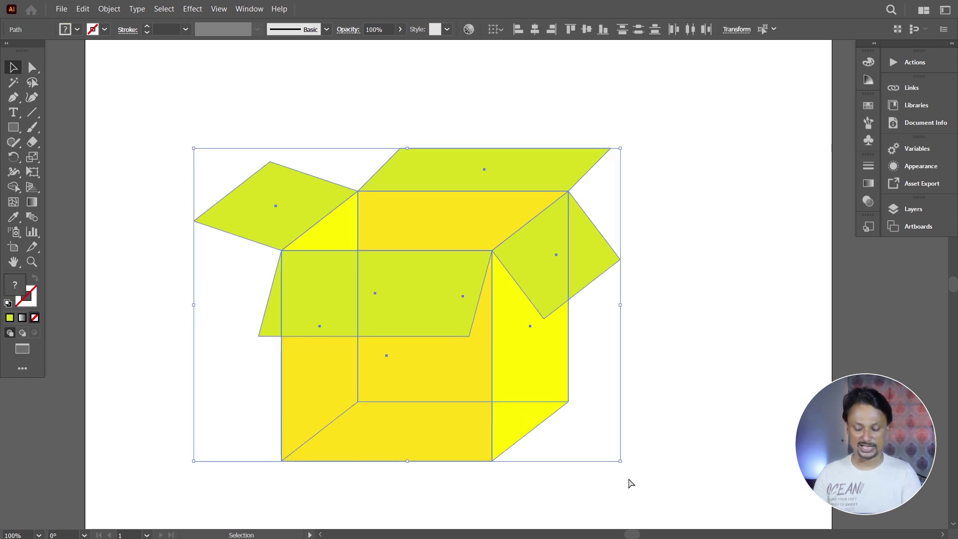
pyautogui.hotkey('ctrl', 'g')
pyautogui.click(469, 475)
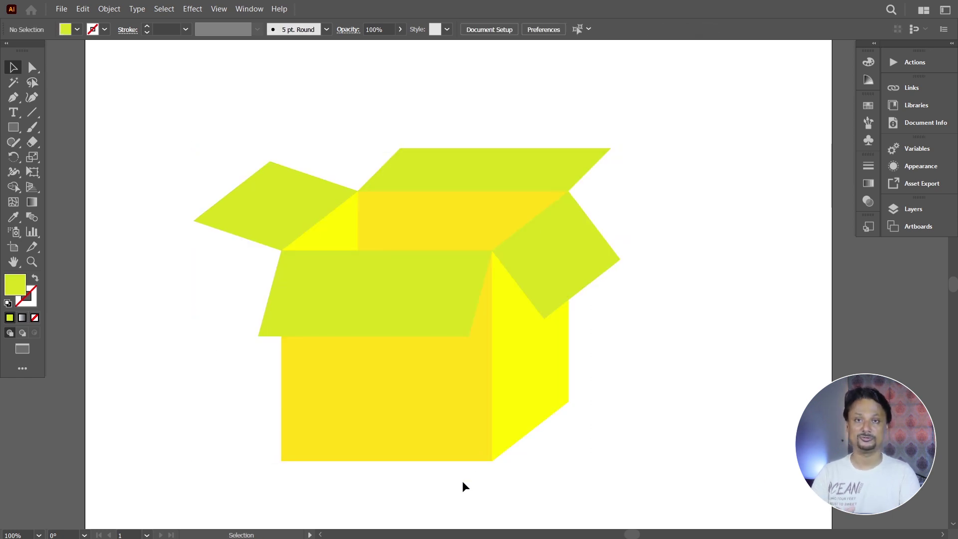
# With panels hidden, nudge the whole box group about 30 px to the right
pyautogui.press('Tab')
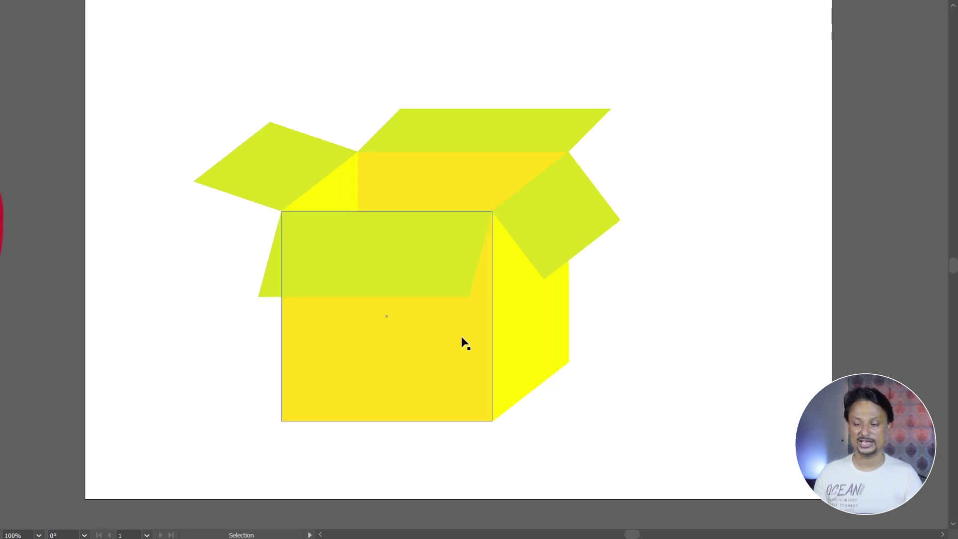
pyautogui.moveTo(482, 289)
pyautogui.mouseDown()
pyautogui.moveTo(486, 333)
pyautogui.moveTo(548, 343)
pyautogui.mouseUp()
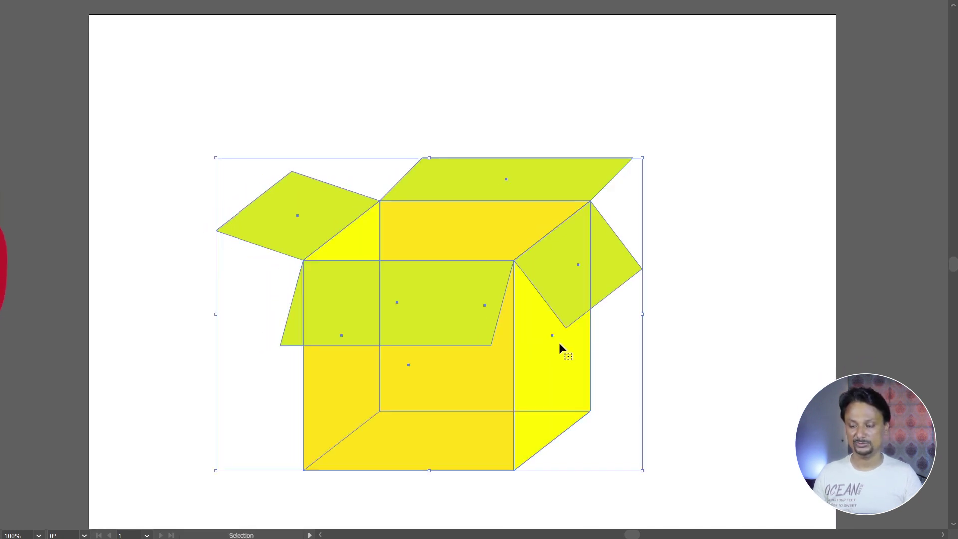
pyautogui.moveTo(688, 351); pyautogui.dragTo(688, 337)
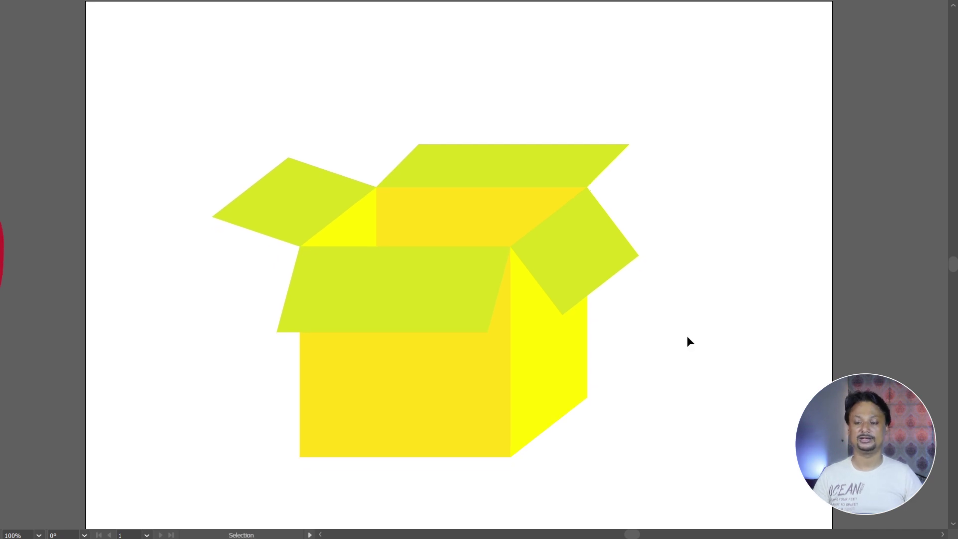